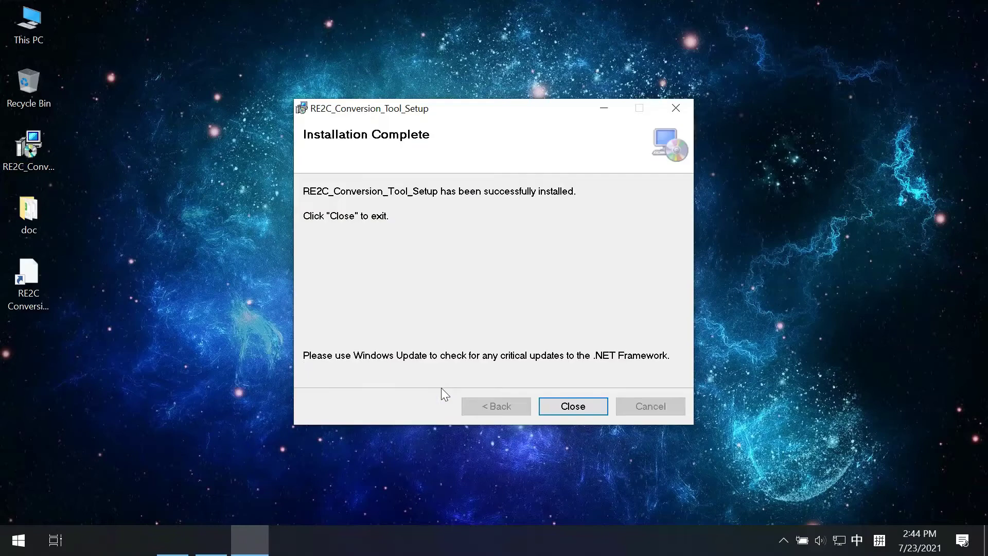
# Close the installer, launch RE2C Conversion Tool and set the protocol to SouthBound IEC62056-21
pyautogui.click(572, 409)
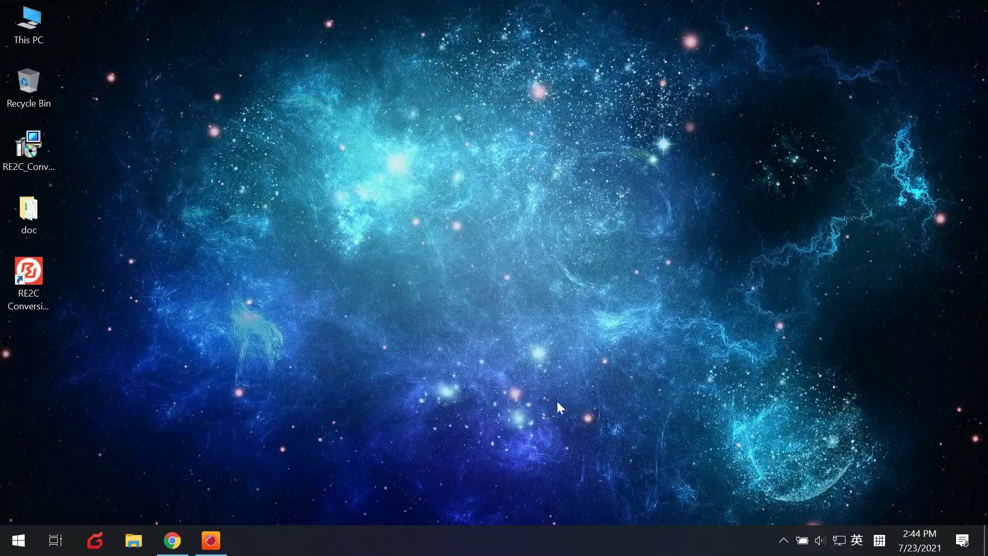
pyautogui.click(40, 280)
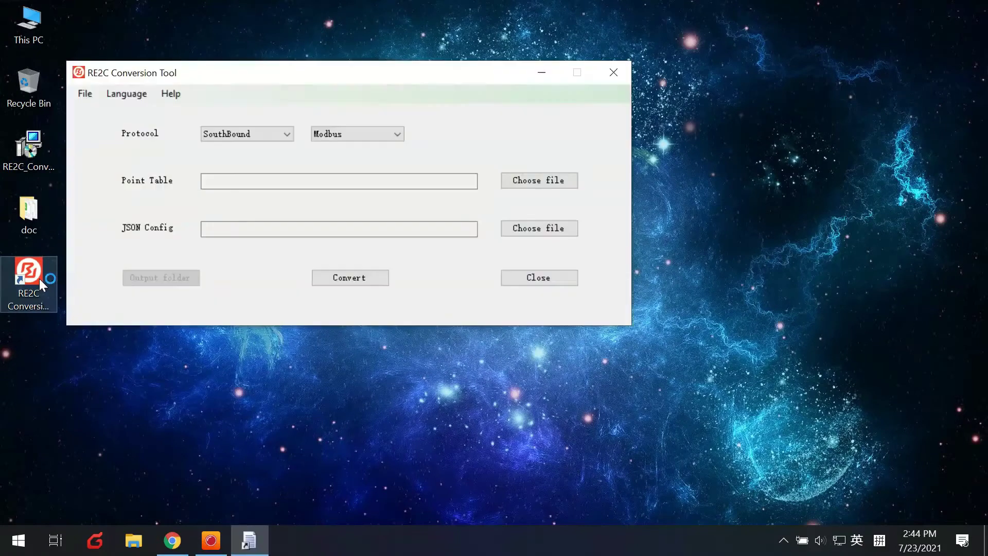
pyautogui.click(275, 135)
pyautogui.click(282, 144)
pyautogui.click(339, 137)
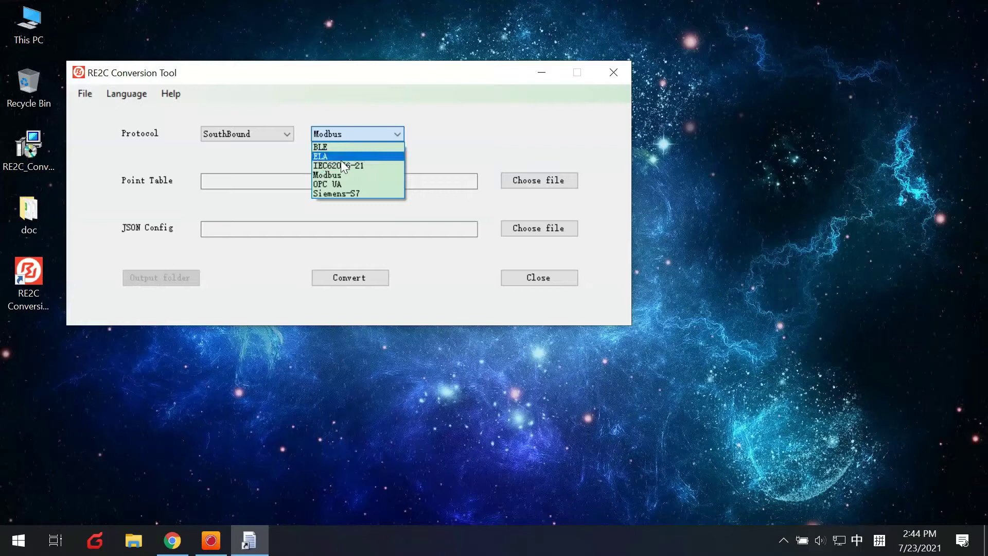
pyautogui.click(340, 163)
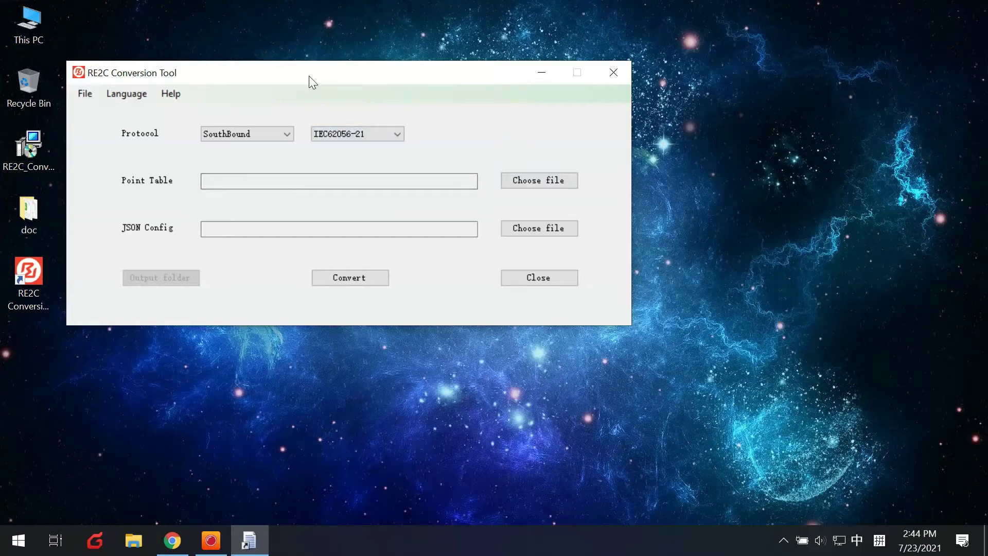
# Move the conversion tool window aside and open the doc folder on the desktop
pyautogui.moveTo(309, 75); pyautogui.dragTo(359, 76)
pyautogui.click(38, 205)
pyautogui.doubleClick(43, 206)
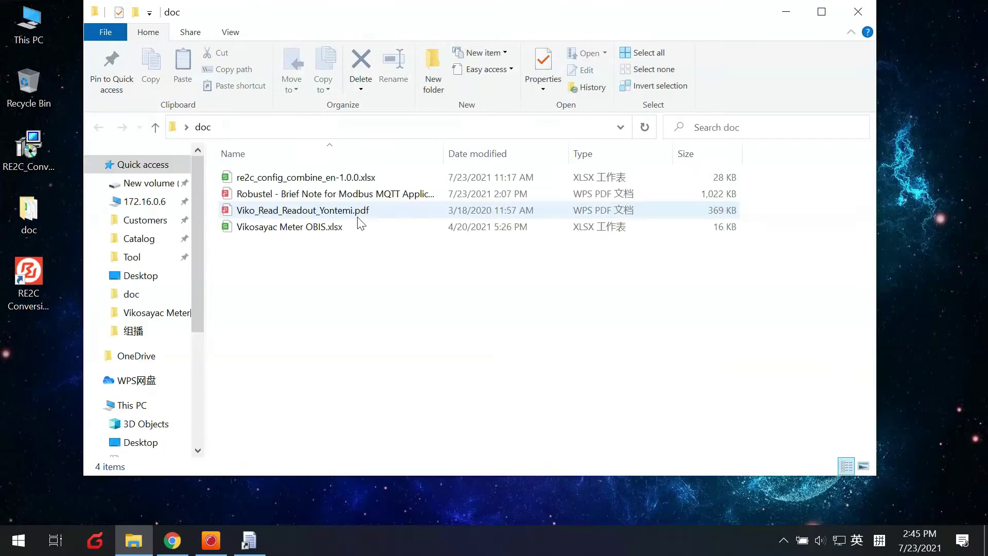
# Open re2c_config_combine_en-1.0.0.xlsx from the doc folder in WPS Spreadsheets
pyautogui.doubleClick(301, 177)
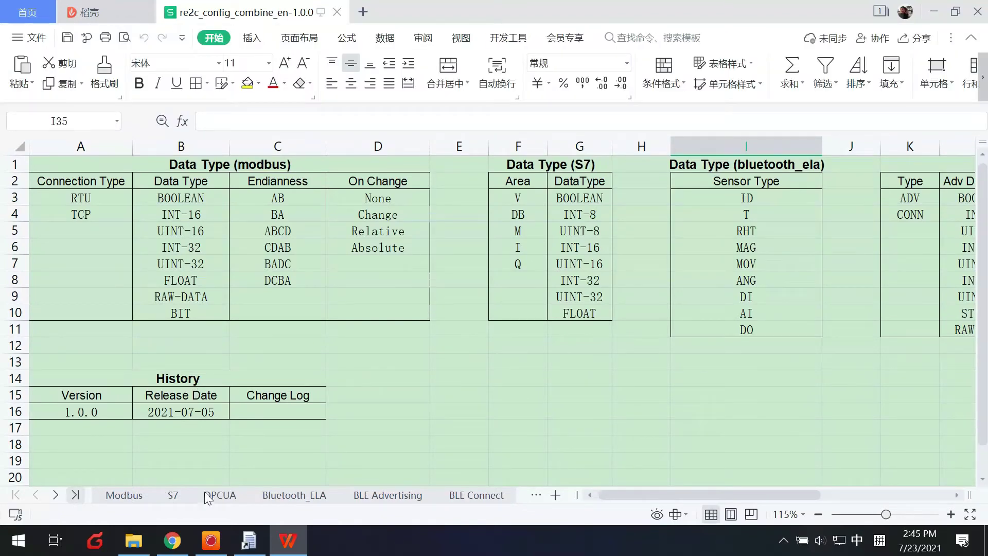
# Switch to the IEC62056-21 sheet and select the first empty TAG cell, A3
pyautogui.click(76, 495)
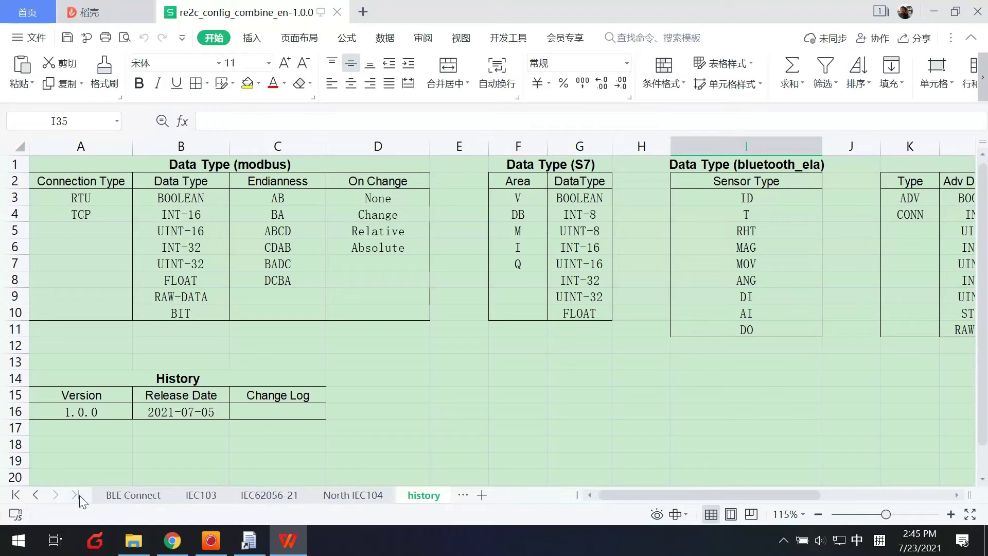
pyautogui.click(264, 494)
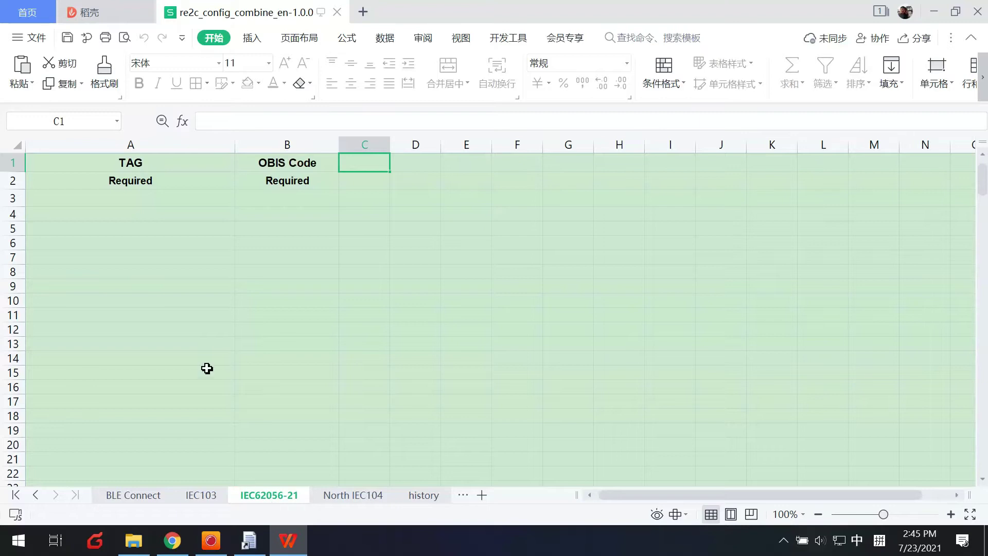
pyautogui.click(155, 286)
pyautogui.click(141, 201)
pyautogui.click(258, 201)
pyautogui.click(209, 201)
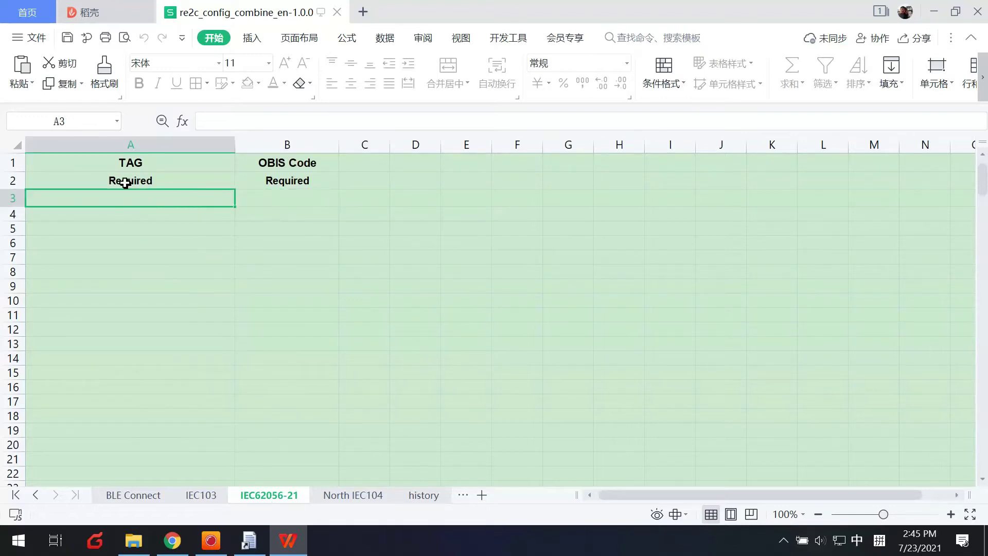
# Select TAG cell A5, then bring the doc folder window back to the front
pyautogui.click(145, 231)
pyautogui.click(153, 205)
pyautogui.click(159, 227)
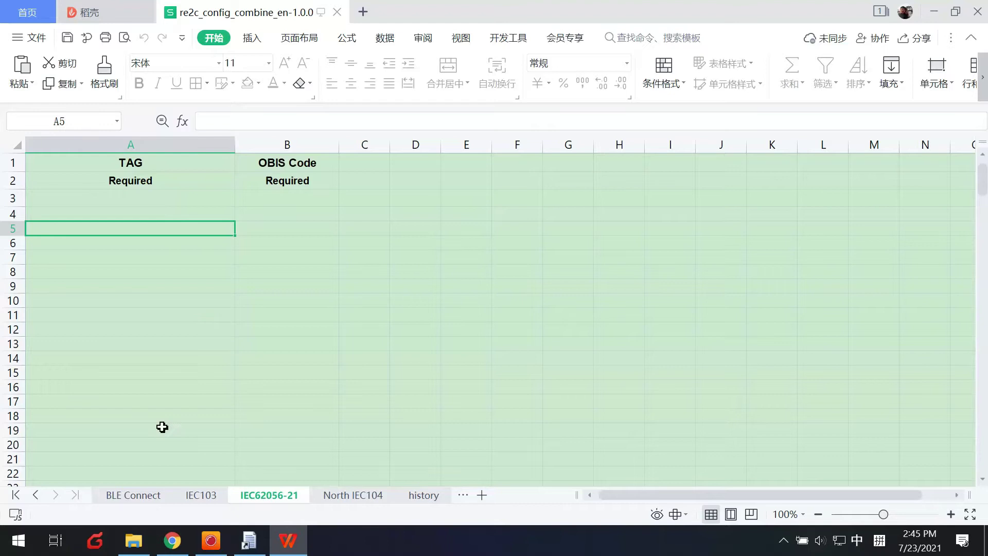
pyautogui.click(134, 541)
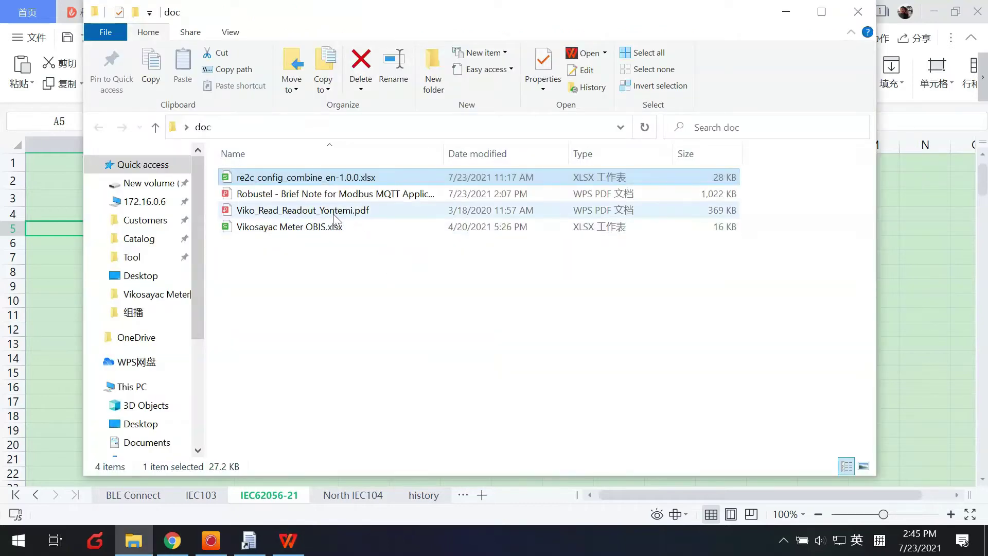
# Open Viko_Read_Readout_Yontemi.pdf from the doc folder in WPS PDF
pyautogui.click(294, 211)
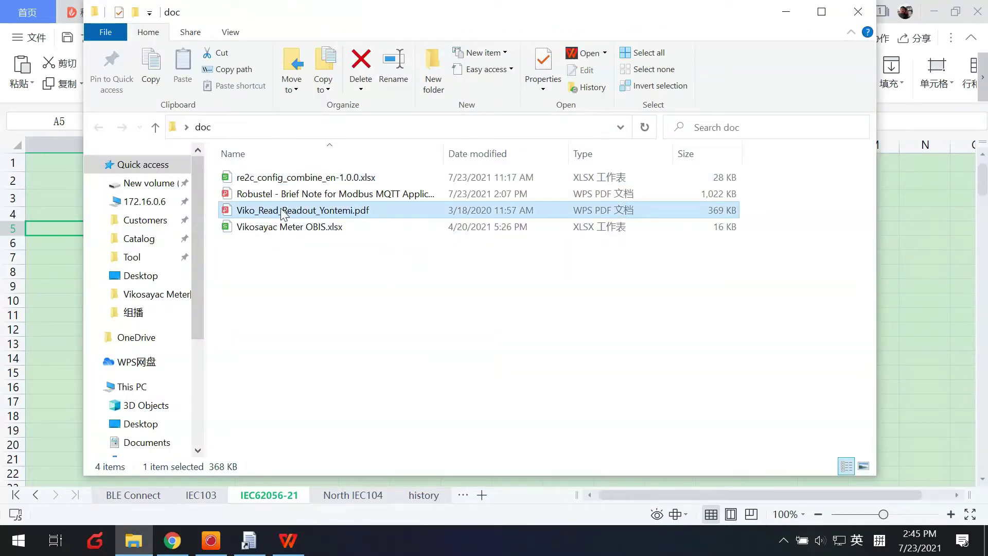
pyautogui.click(283, 214)
pyautogui.click(283, 214)
pyautogui.press('Escape')
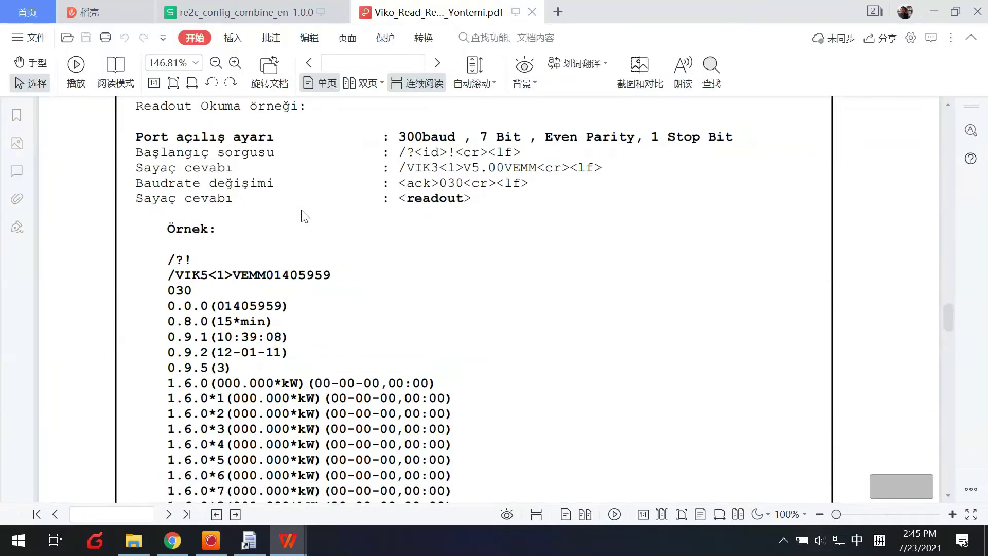
# Read the Örnek readout to page 5's 1.8.3 and 1.8.4 kWh lines, then return to the doc folder
pyautogui.scroll(2, 319, 237)
pyautogui.scroll(5, 330, 268)
pyautogui.scroll(-5, 326, 268)
pyautogui.scroll(-5, 327, 267)
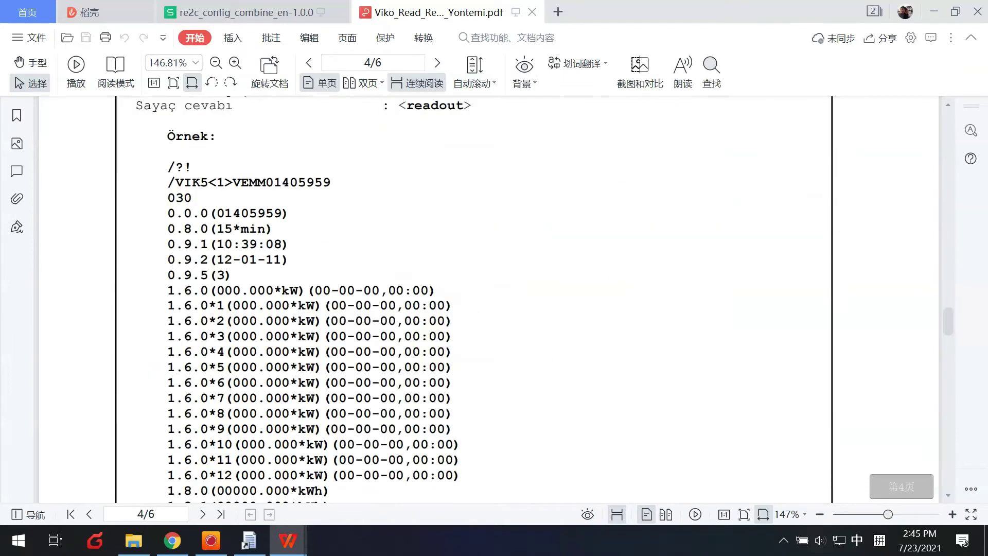
pyautogui.moveTo(222, 292); pyautogui.dragTo(168, 208)
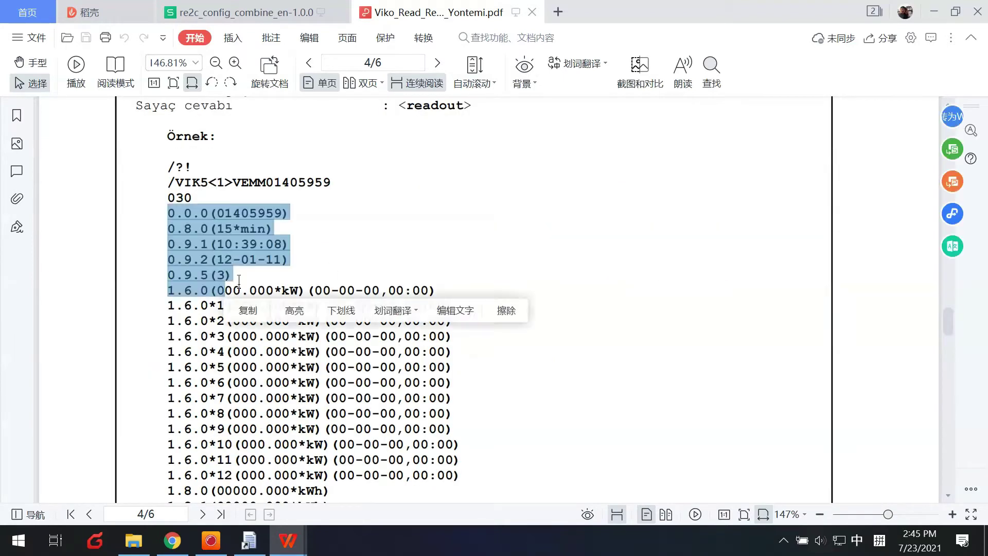
pyautogui.scroll(-6, 195, 235)
pyautogui.scroll(-18, 195, 233)
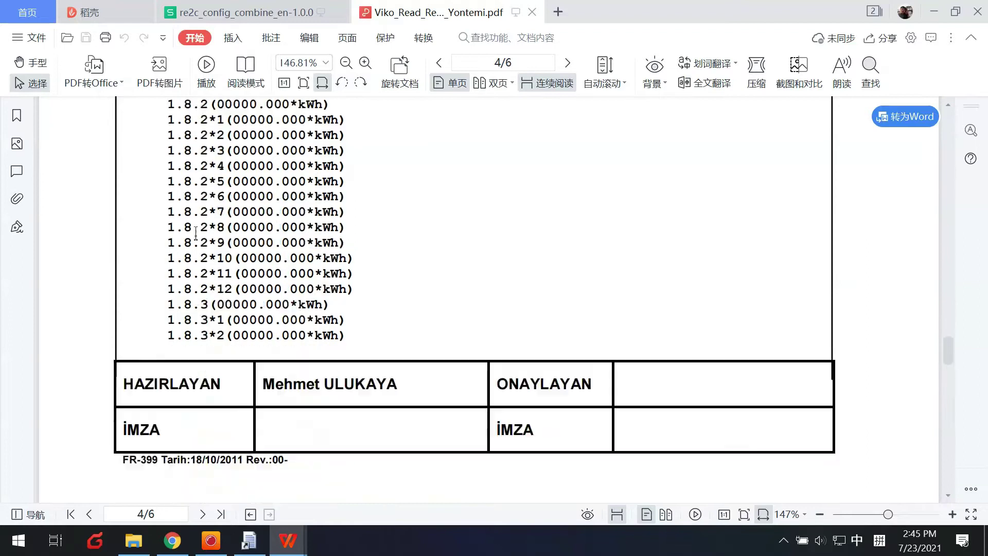
pyautogui.scroll(-8, 196, 233)
pyautogui.scroll(14, 204, 410)
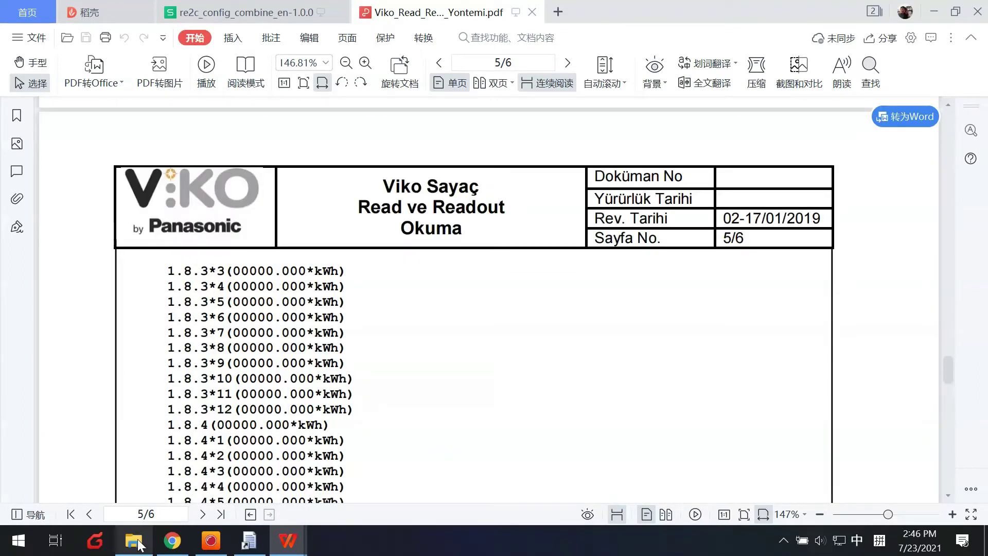
pyautogui.click(134, 540)
# Open Vikosayac Meter OBIS.xlsx, browse its OBIS codes and select the Serial Number description
pyautogui.doubleClick(291, 230)
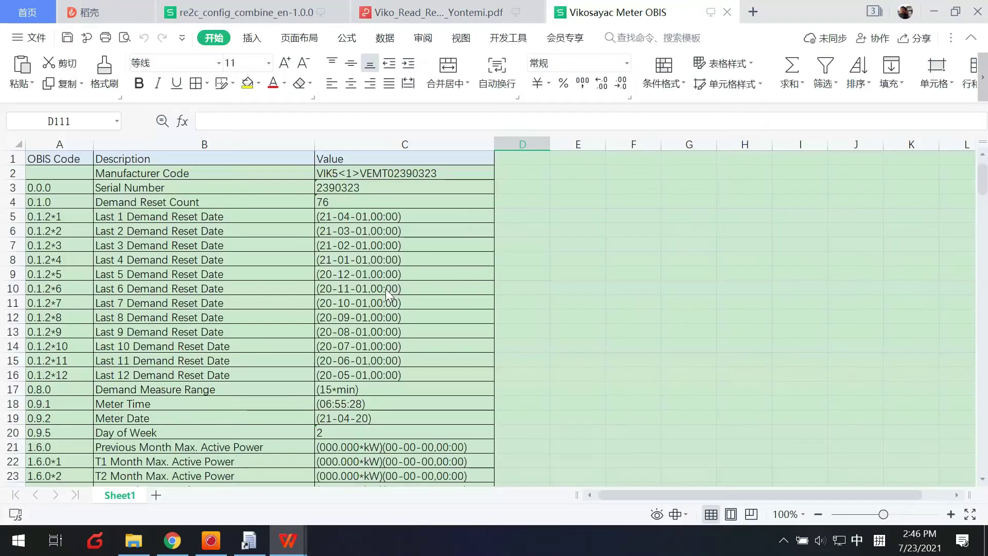
pyautogui.click(80, 175)
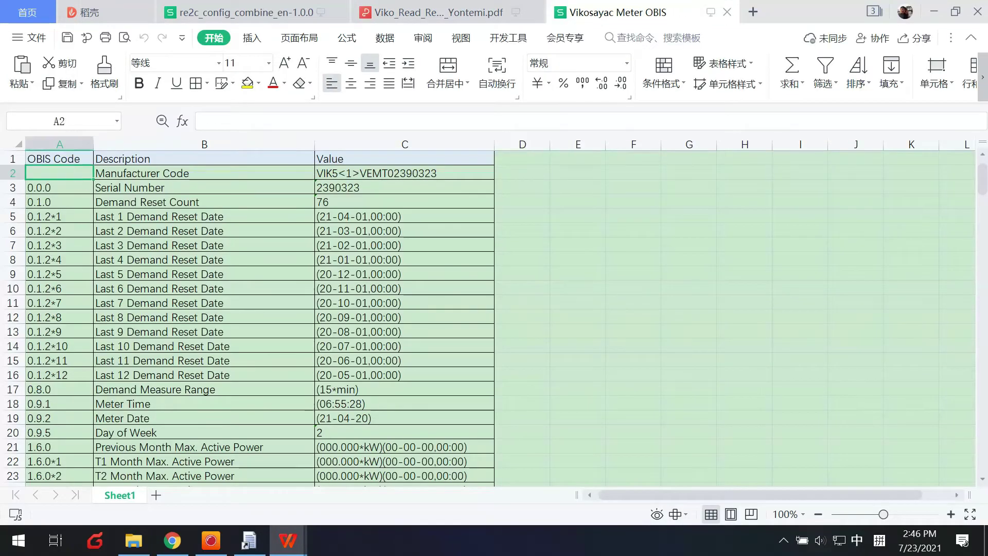
pyautogui.click(72, 159)
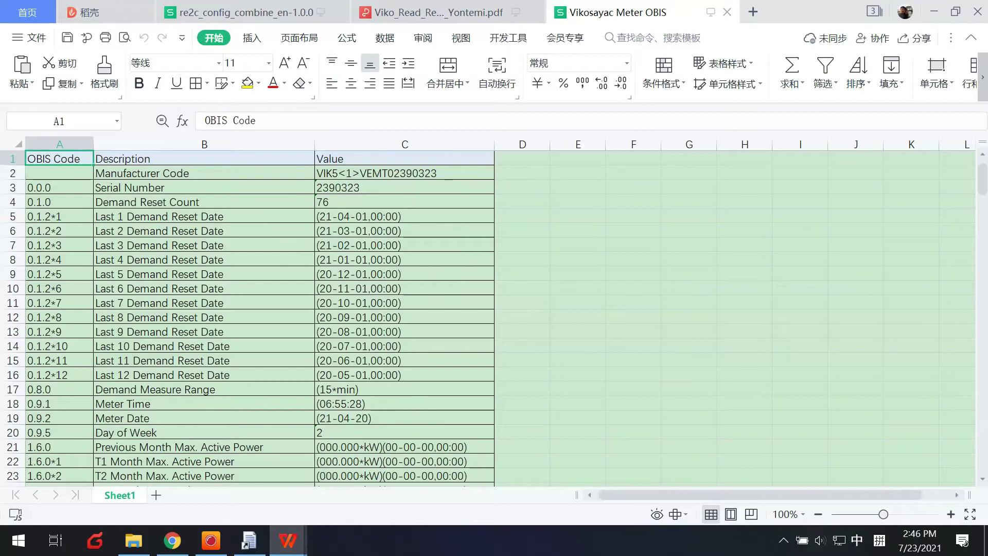
pyautogui.click(119, 159)
pyautogui.scroll(-20, 173, 332)
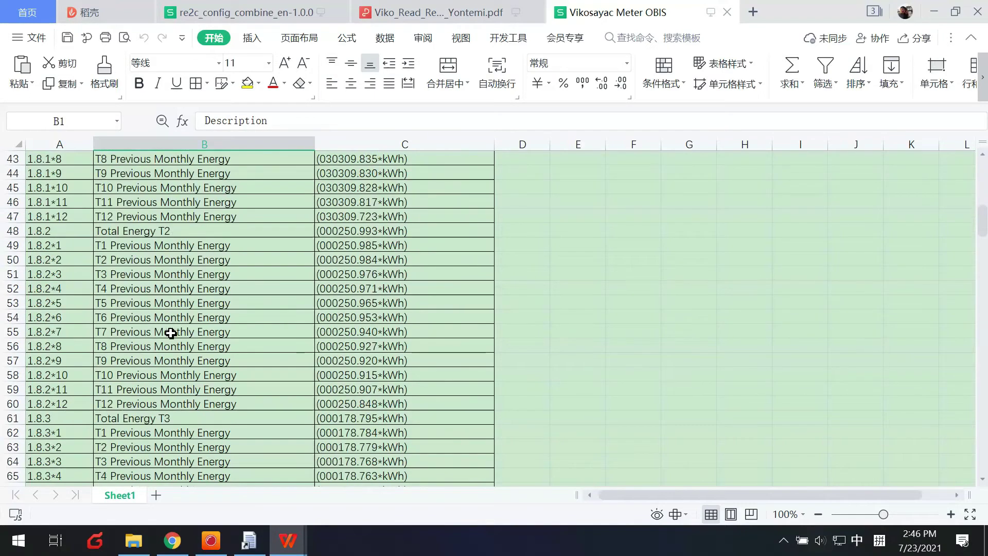
pyautogui.scroll(-15, 173, 332)
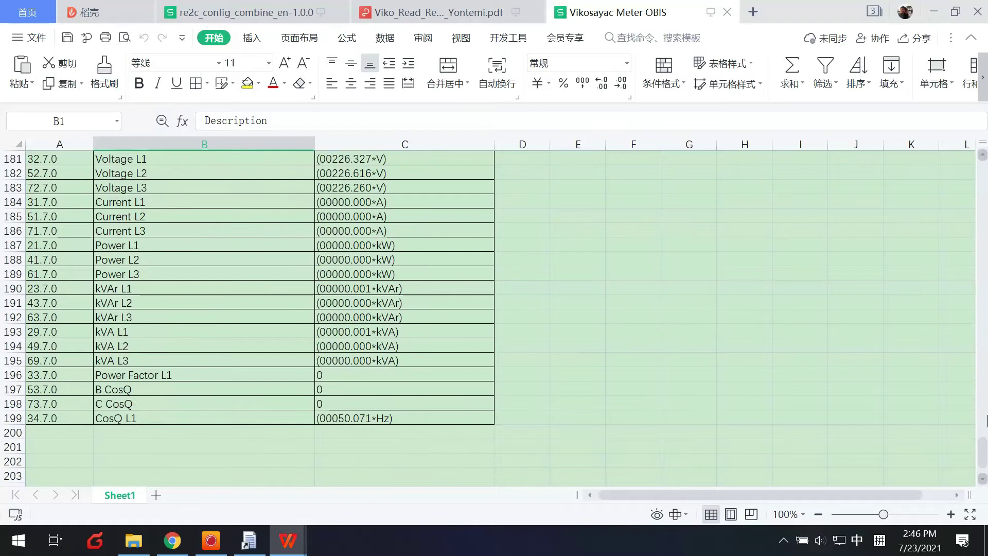
pyautogui.moveTo(982, 443); pyautogui.dragTo(970, 173)
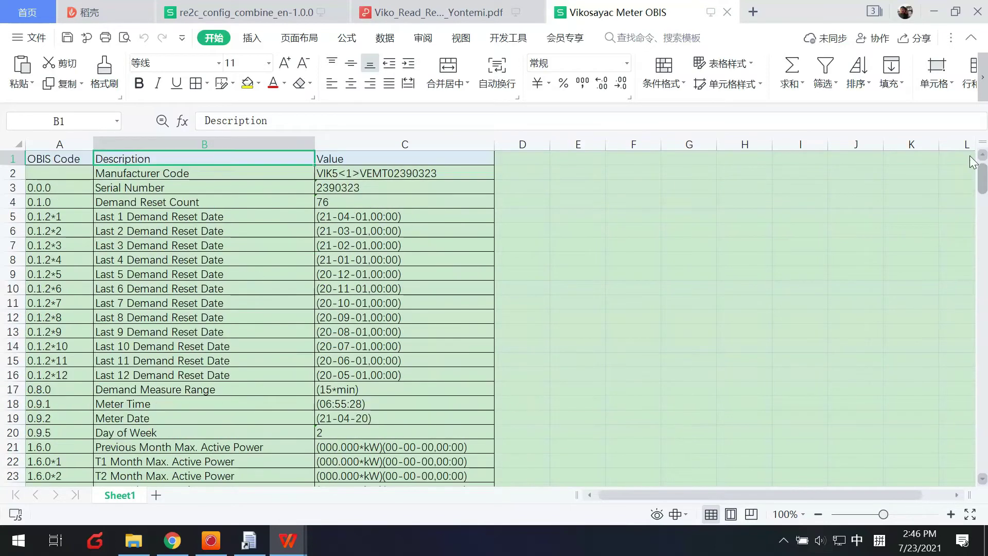
pyautogui.click(125, 185)
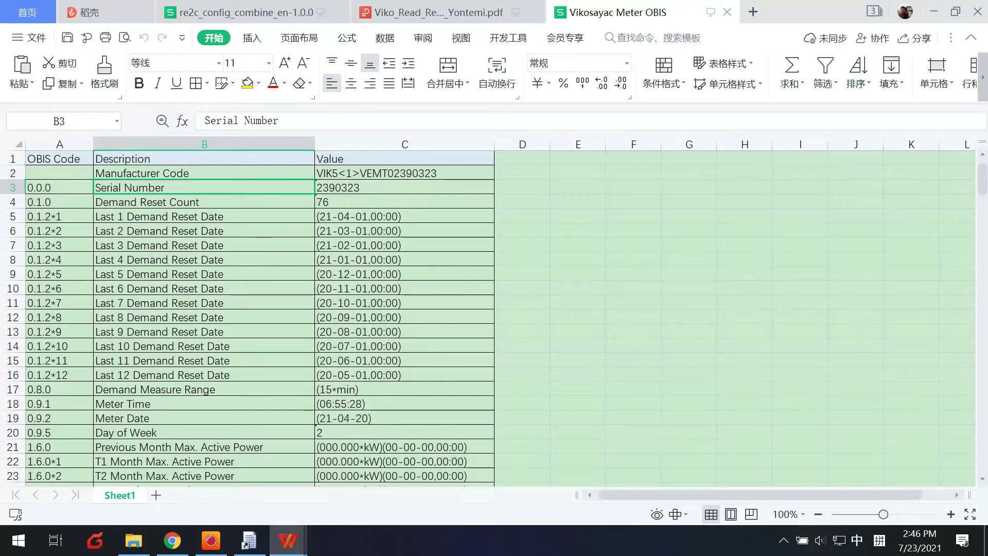
pyautogui.click(240, 10)
# Paste Serial Number into A3 and its OBIS code 0.0.0 into B3
pyautogui.click(108, 197)
pyautogui.hotkey('ctrl', 'v')
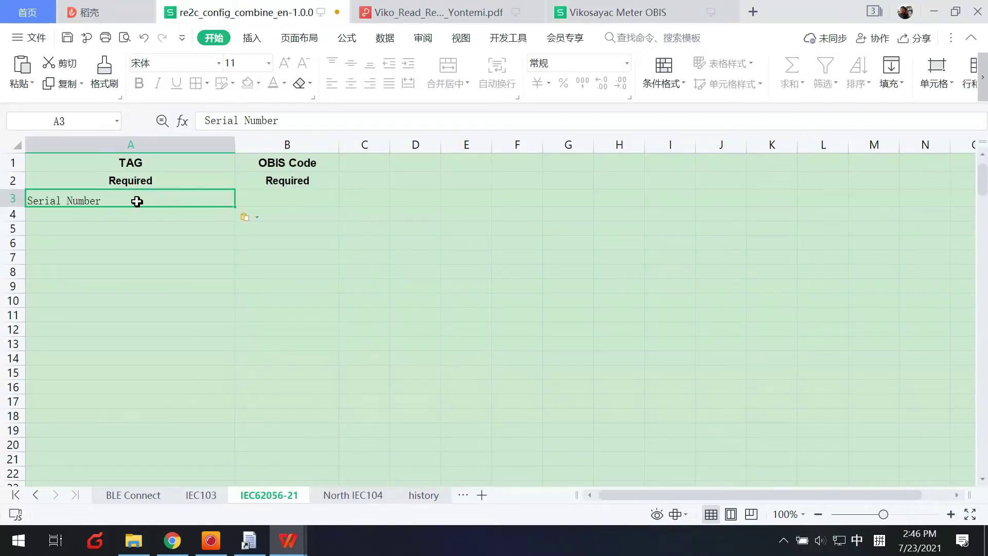
pyautogui.click(580, 8)
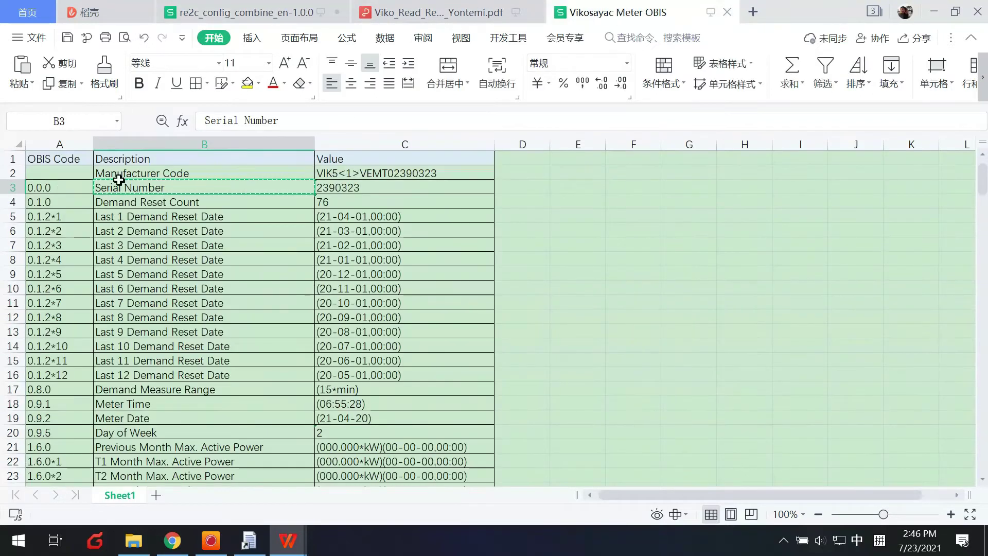
pyautogui.click(66, 184)
pyautogui.hotkey('ctrl', 'c')
pyautogui.click(241, 10)
pyautogui.click(289, 197)
pyautogui.hotkey('ctrl', 'v')
# Copy the Meter Time description into cell A4
pyautogui.click(175, 216)
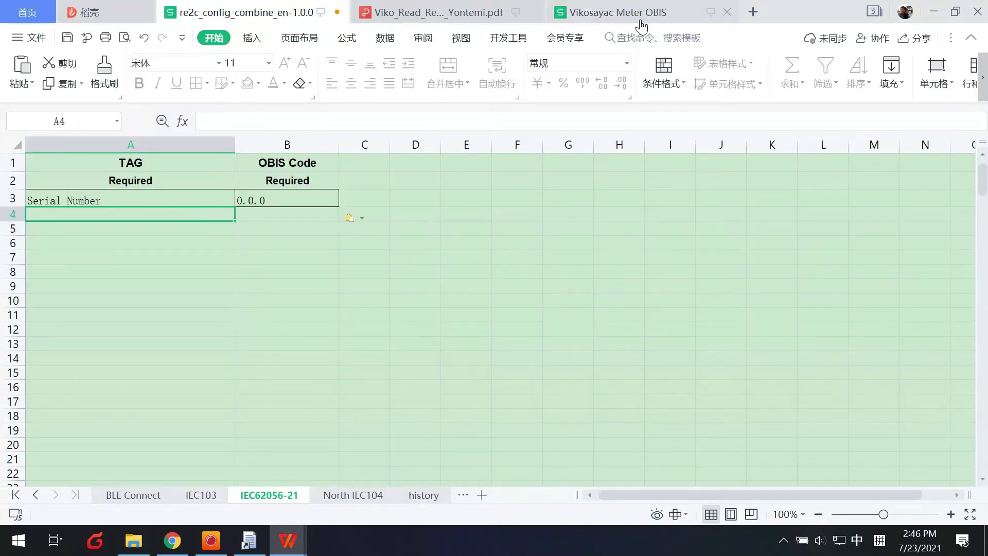
pyautogui.click(641, 15)
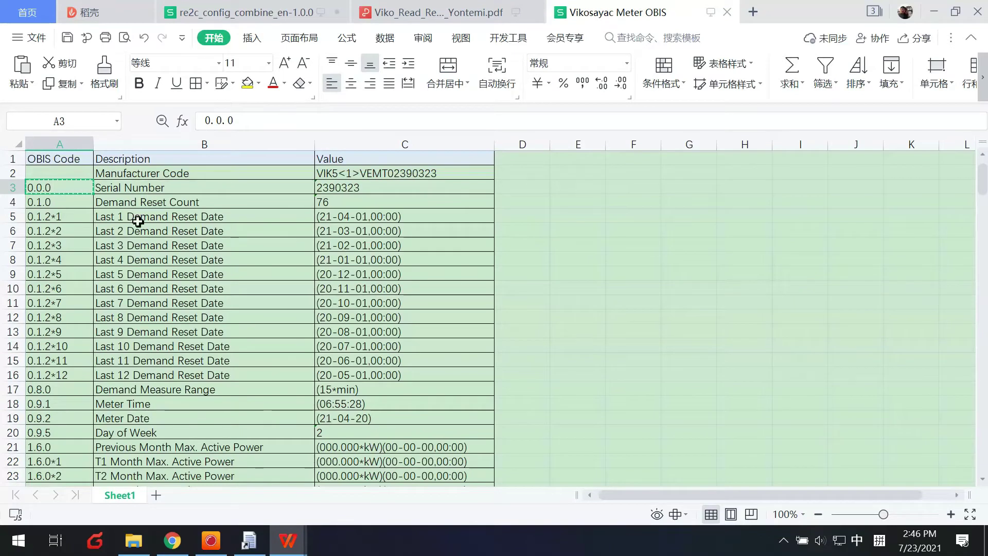
pyautogui.click(131, 404)
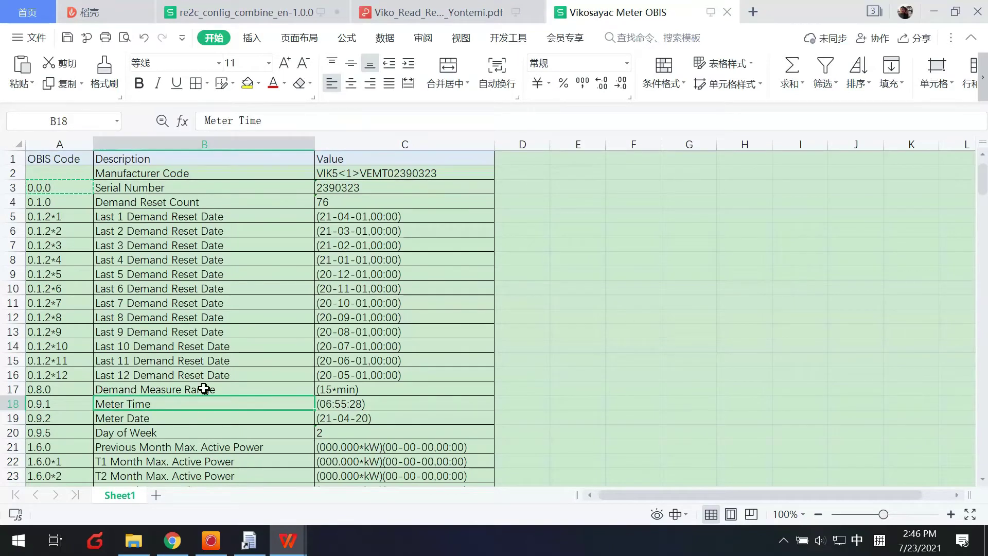
pyautogui.click(196, 374)
pyautogui.scroll(-1, 196, 373)
pyautogui.click(133, 362)
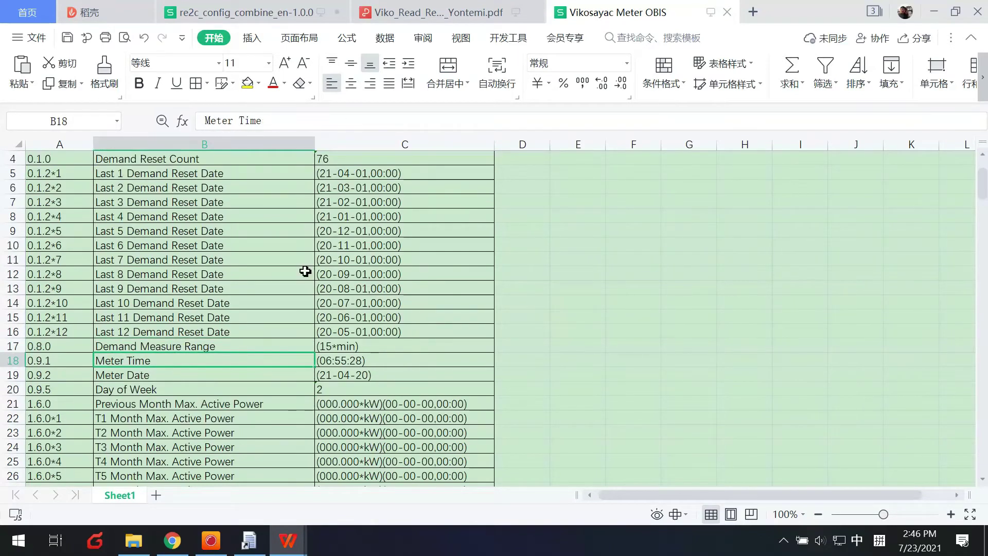
pyautogui.click(253, 11)
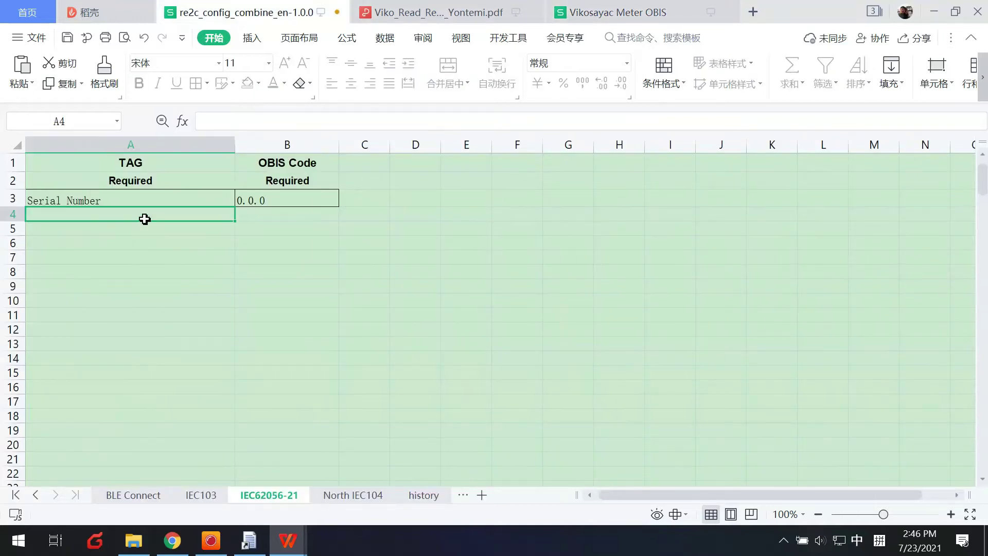
pyautogui.hotkey('ctrl', 'v')
# Copy Meter Time's OBIS code 0.9.1 into cell B4
pyautogui.click(623, 11)
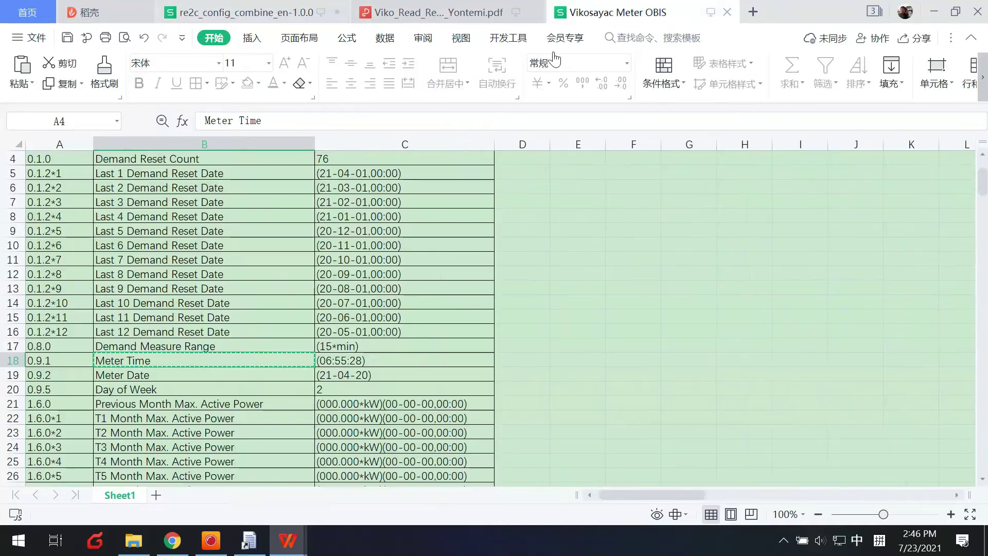
pyautogui.click(70, 362)
pyautogui.hotkey('ctrl', 'c')
pyautogui.click(241, 13)
pyautogui.click(260, 221)
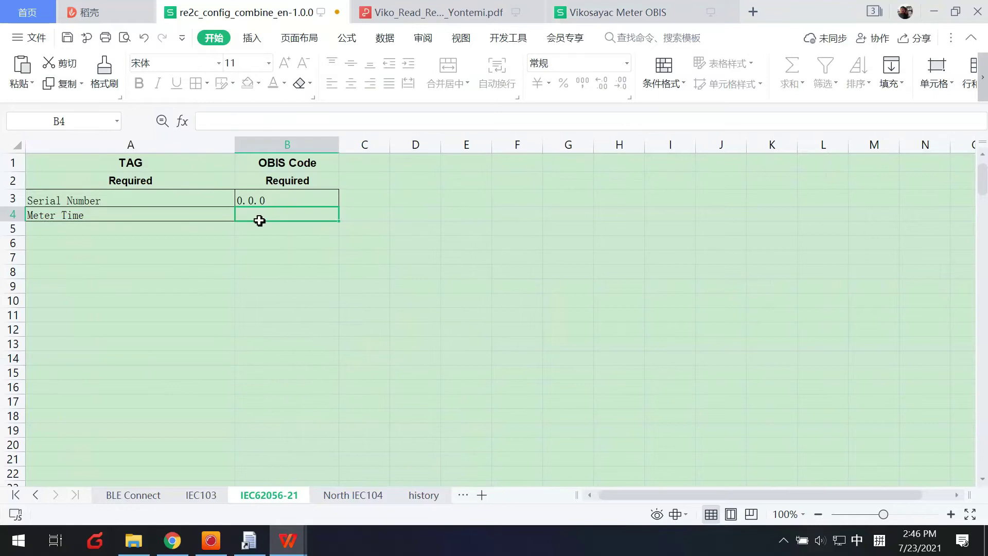
pyautogui.hotkey('ctrl', 'v')
pyautogui.press('Return')
# Add Meter Date in A5 with OBIS code 0.9.2 in B5
pyautogui.click(685, 11)
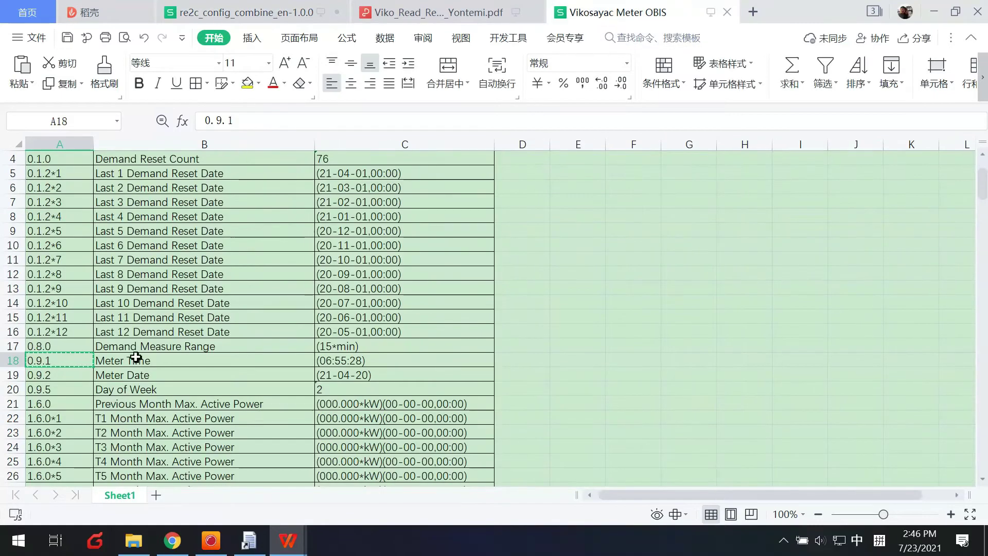
pyautogui.click(118, 374)
pyautogui.click(226, 13)
pyautogui.hotkey('ctrl', 'v')
pyautogui.click(575, 20)
pyautogui.click(67, 374)
pyautogui.hotkey('ctrl', 'c')
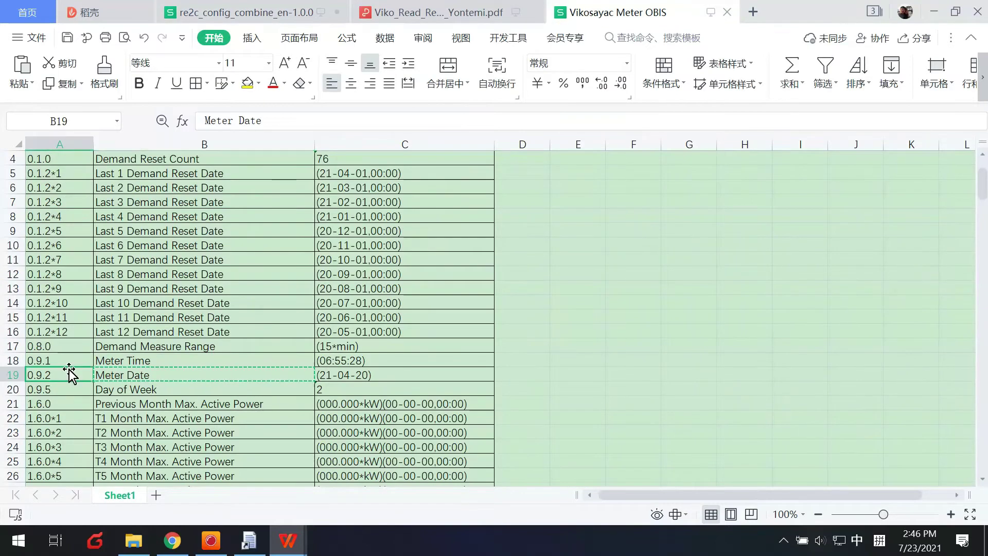
pyautogui.click(240, 12)
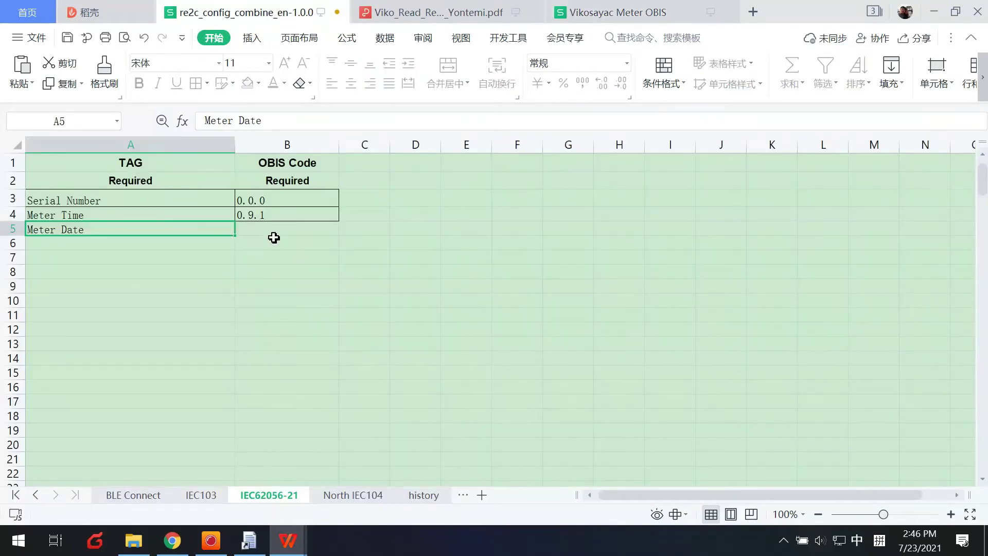
pyautogui.click(274, 237)
pyautogui.hotkey('ctrl', 'v')
# Copy the Cumulative Active Energy description into cell A6
pyautogui.click(654, 11)
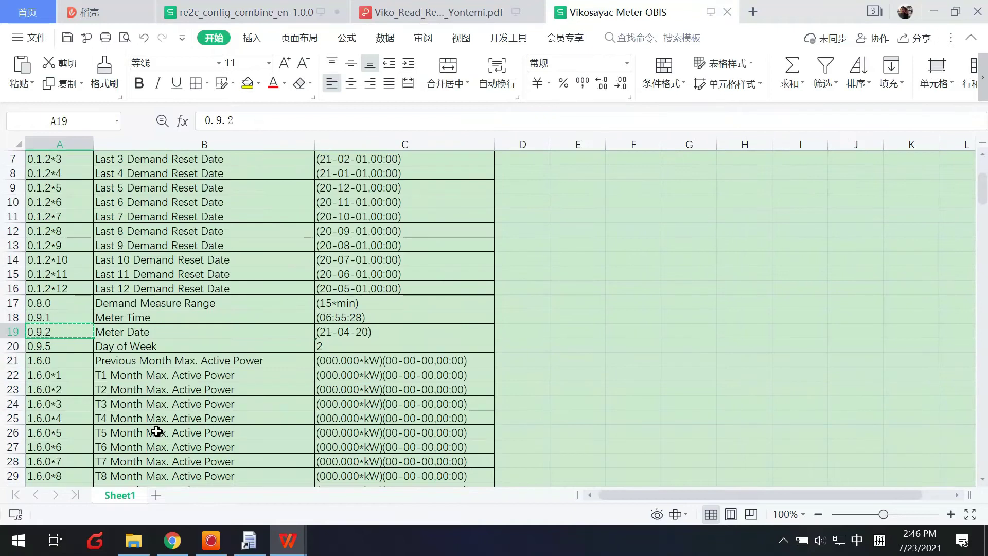
pyautogui.scroll(-3, 160, 412)
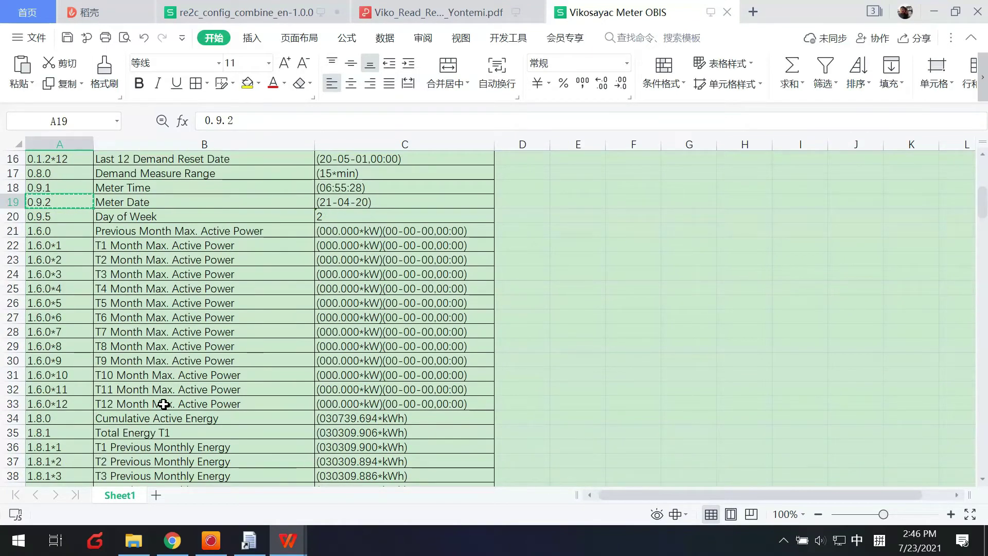
pyautogui.click(168, 421)
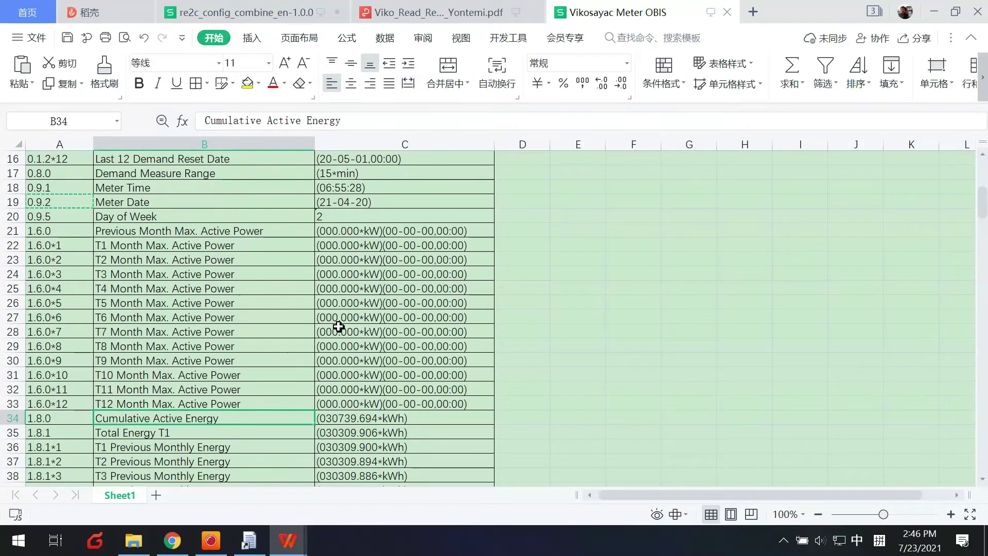
pyautogui.hotkey('ctrl', 'c')
pyautogui.click(254, 11)
pyautogui.click(88, 242)
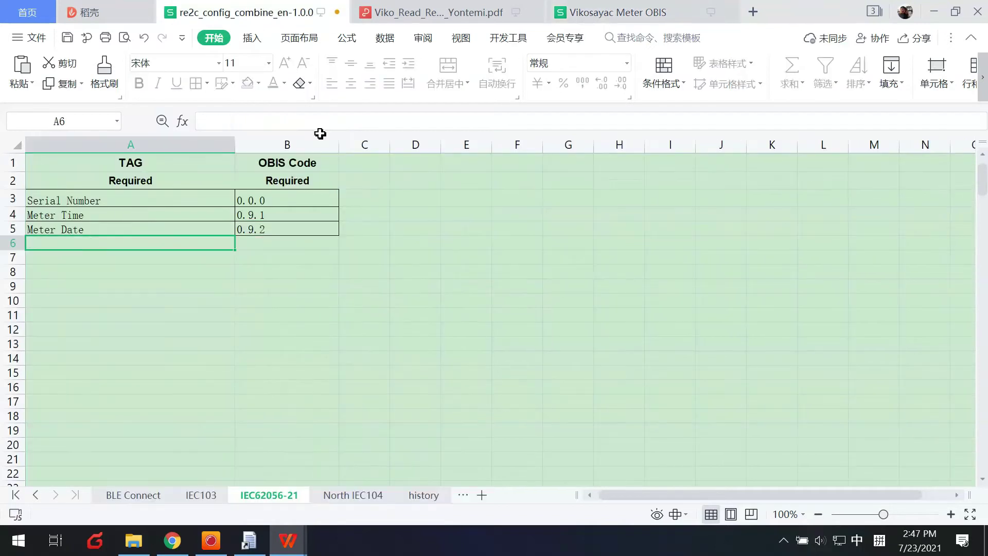
pyautogui.hotkey('ctrl', 'v')
# Copy Cumulative Active Energy's OBIS code 1.8.0 into cell B6
pyautogui.click(637, 6)
pyautogui.click(59, 417)
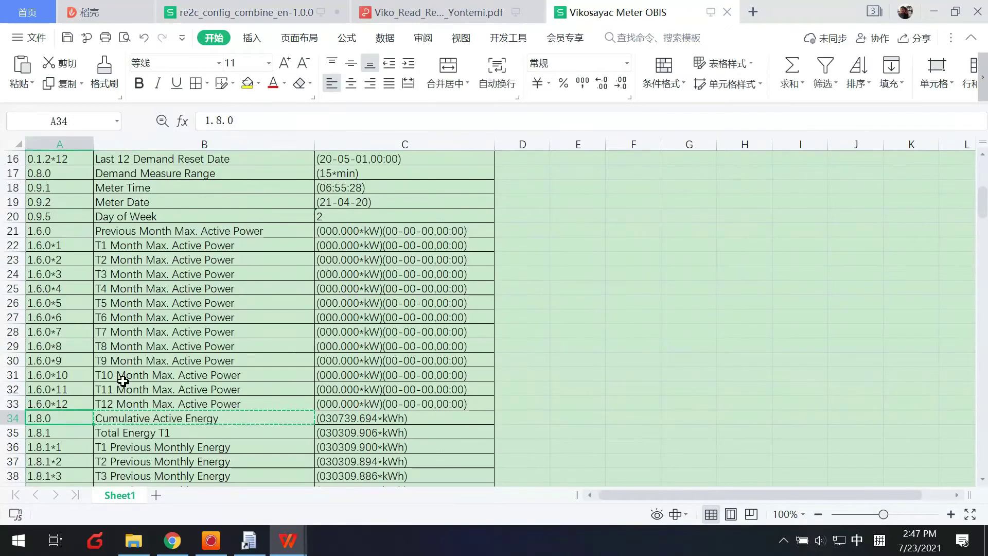
pyautogui.hotkey('ctrl', 'c')
pyautogui.click(254, 11)
pyautogui.click(260, 245)
pyautogui.hotkey('ctrl', 'v')
pyautogui.click(155, 247)
pyautogui.click(137, 259)
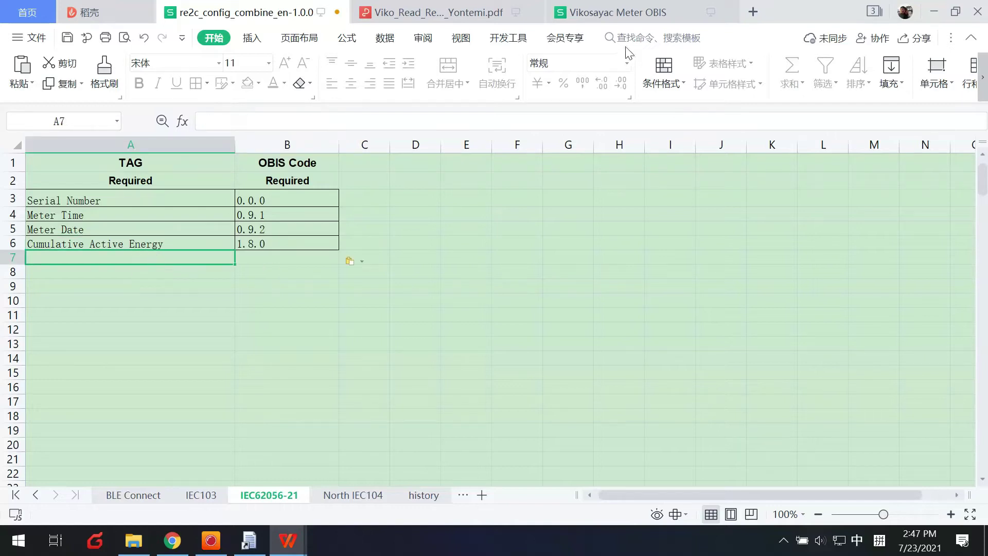
# Add Total Energy T2 with OBIS code 1.8.2 in row 7 and save the workbook
pyautogui.click(648, 11)
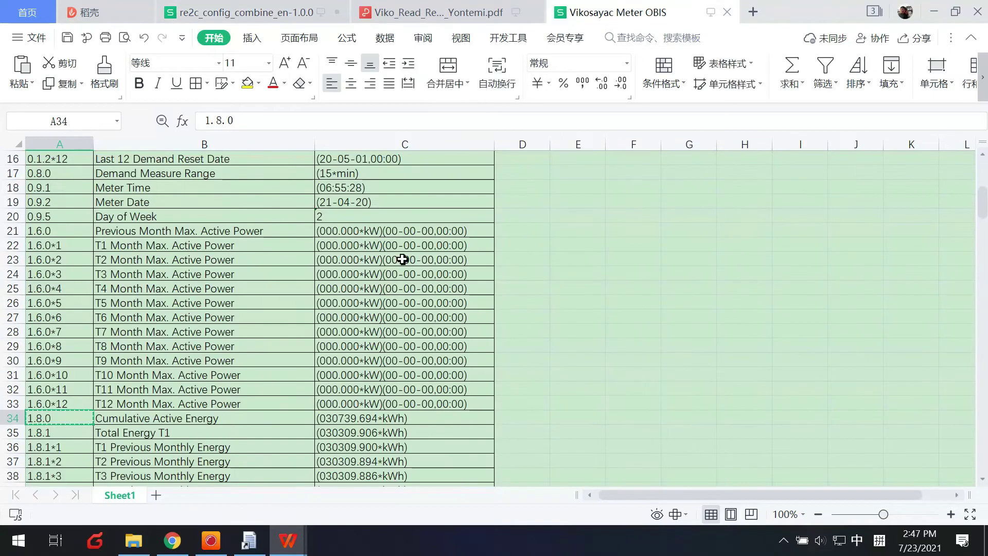
pyautogui.scroll(-5, 256, 430)
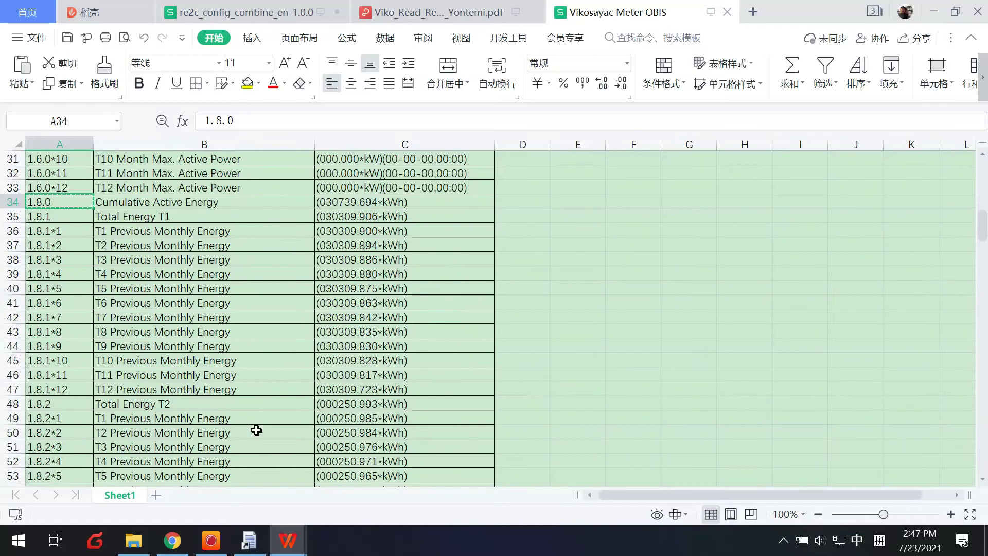
pyautogui.click(129, 404)
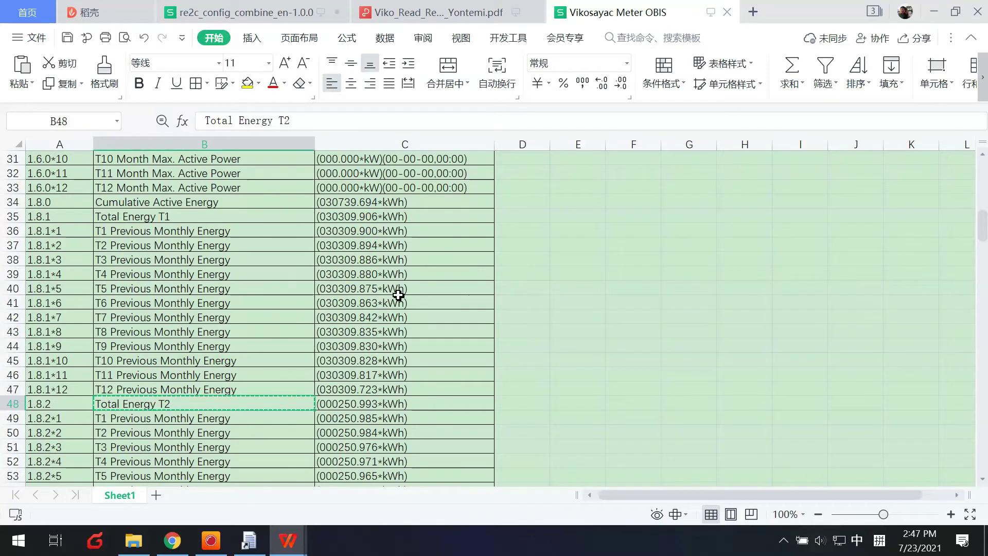
pyautogui.click(237, 11)
pyautogui.hotkey('ctrl', 'v')
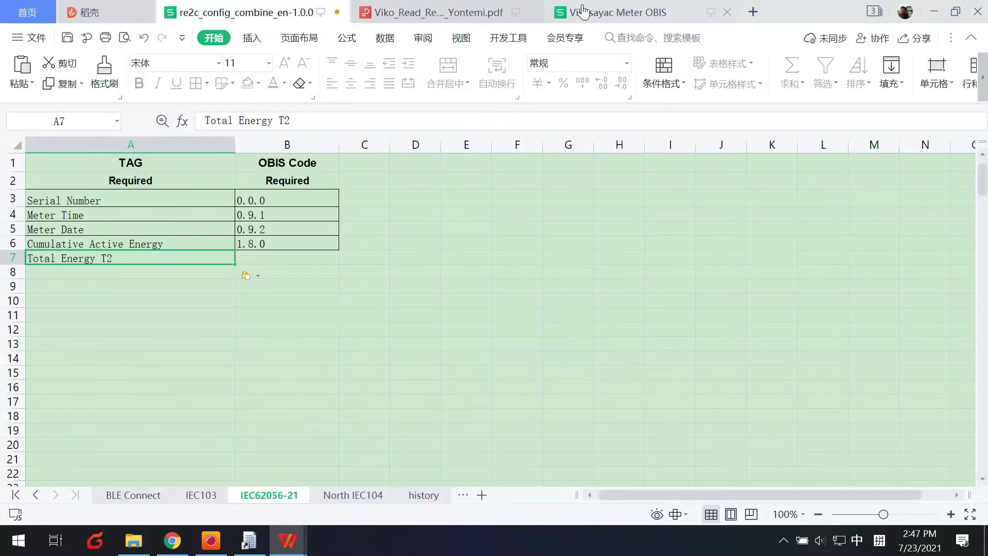
pyautogui.click(578, 10)
pyautogui.click(77, 405)
pyautogui.hotkey('ctrl', 'c')
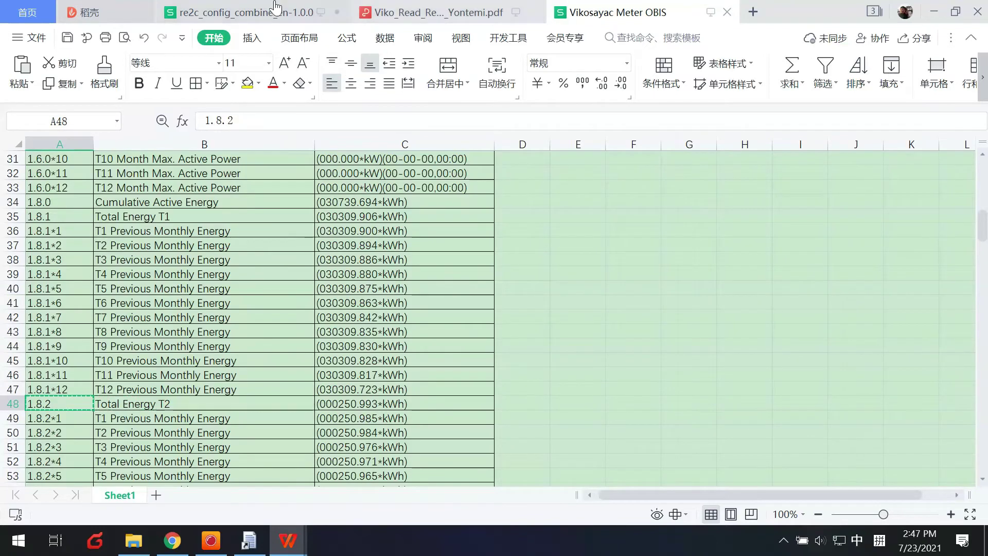
pyautogui.hotkey('ctrl', 'Tab')
pyautogui.click(256, 260)
pyautogui.hotkey('ctrl', 'v')
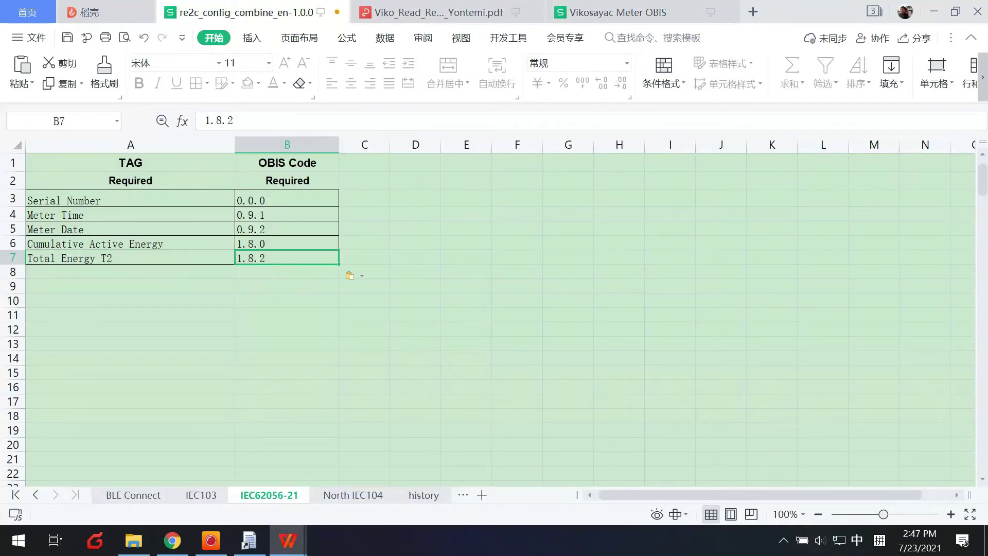
pyautogui.click(67, 37)
# Load re2c_config_combine from the doc folder as the RE2C point table file
pyautogui.click(264, 544)
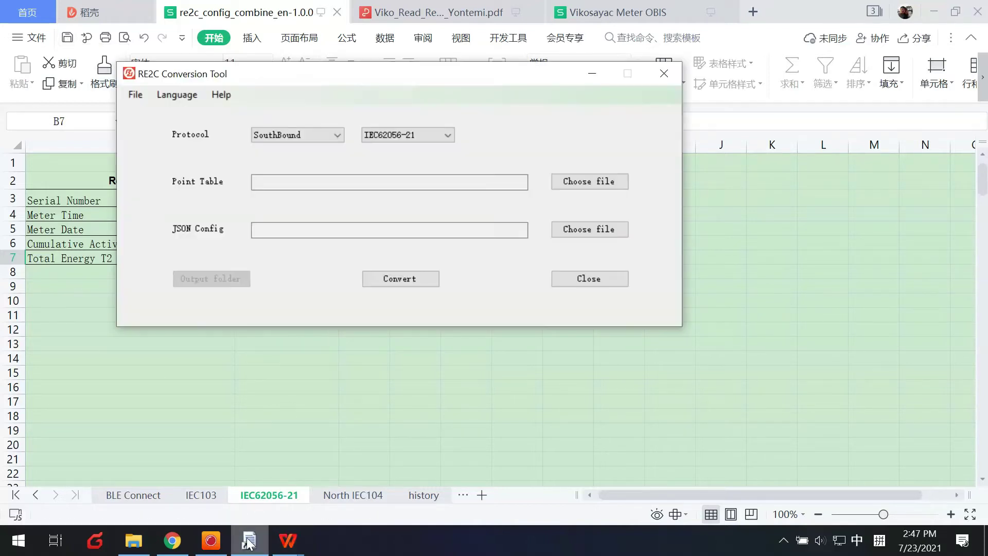
pyautogui.click(576, 183)
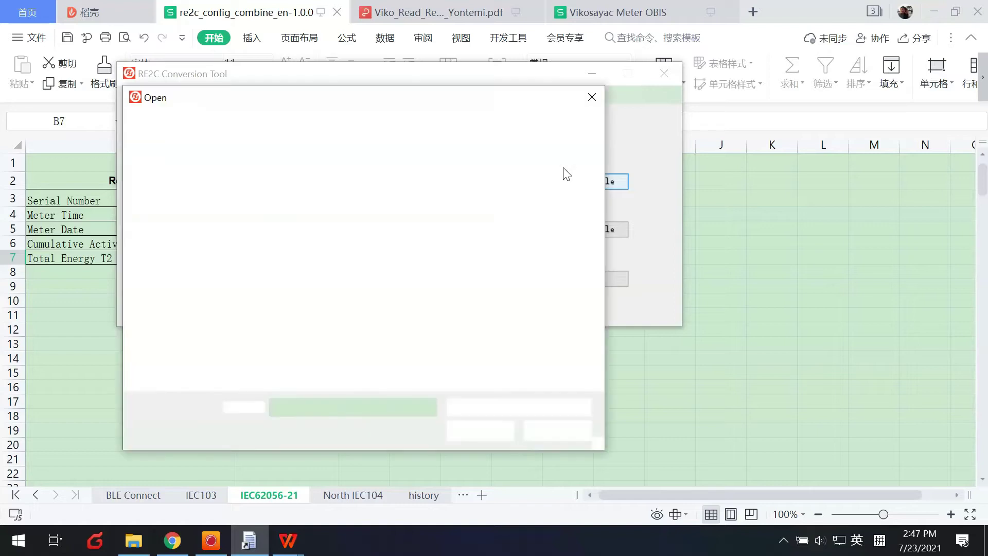
pyautogui.click(285, 207)
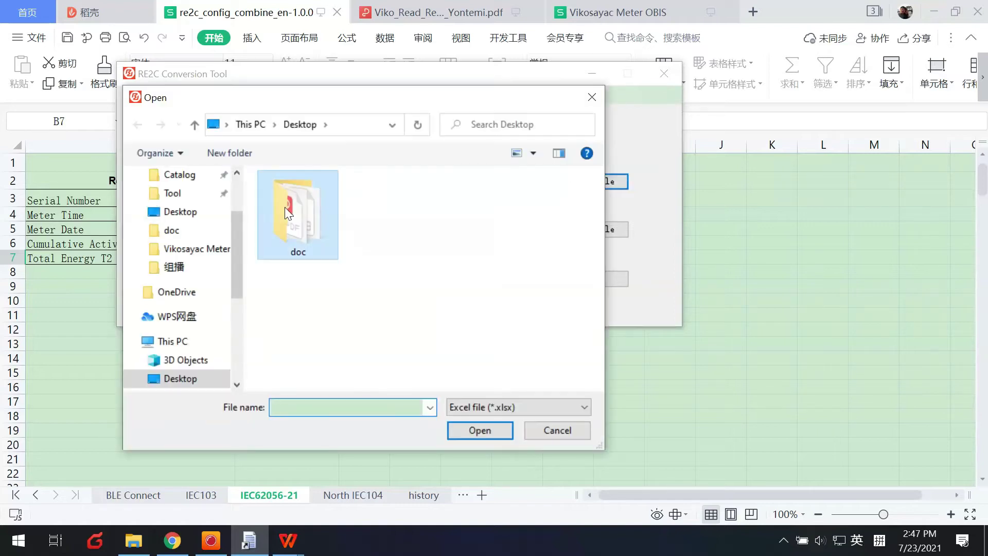
pyautogui.doubleClick(298, 214)
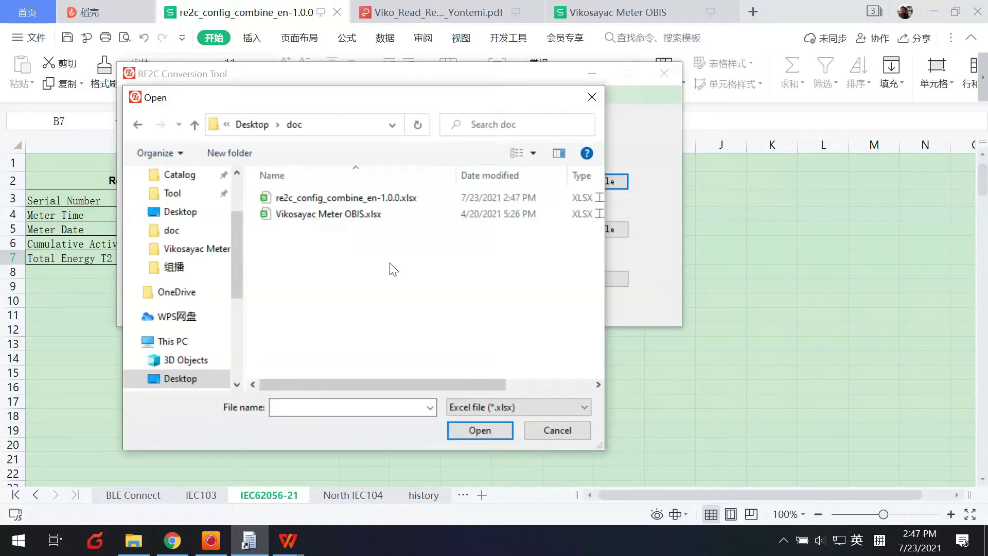
pyautogui.doubleClick(329, 198)
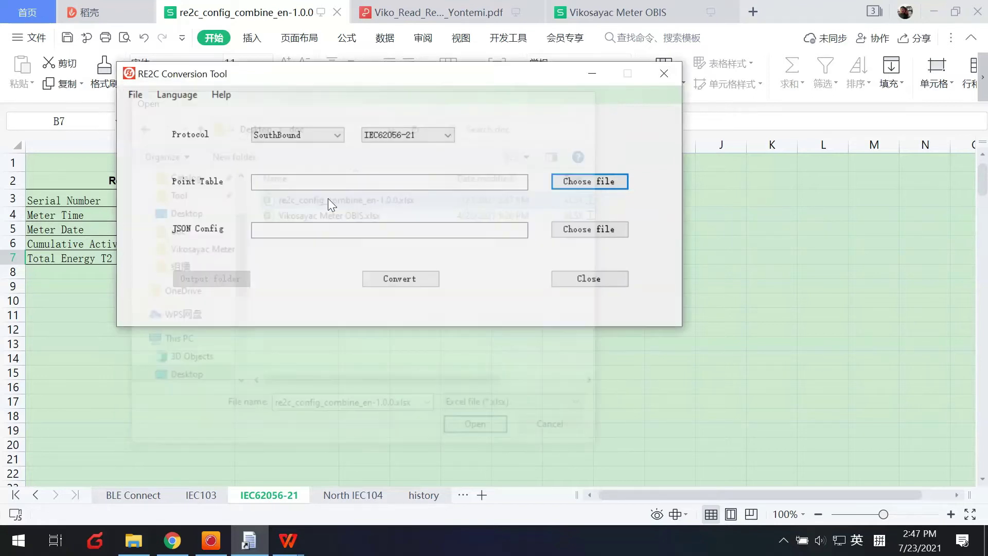
# Save the output as e2c_s_iec62056_21.json on the Desktop and run the conversion
pyautogui.click(570, 237)
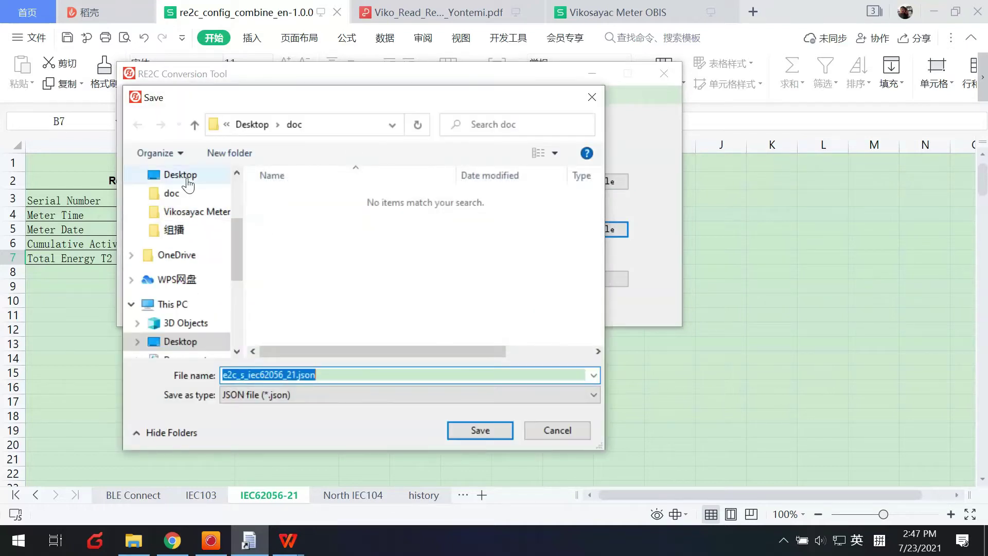
pyautogui.click(188, 183)
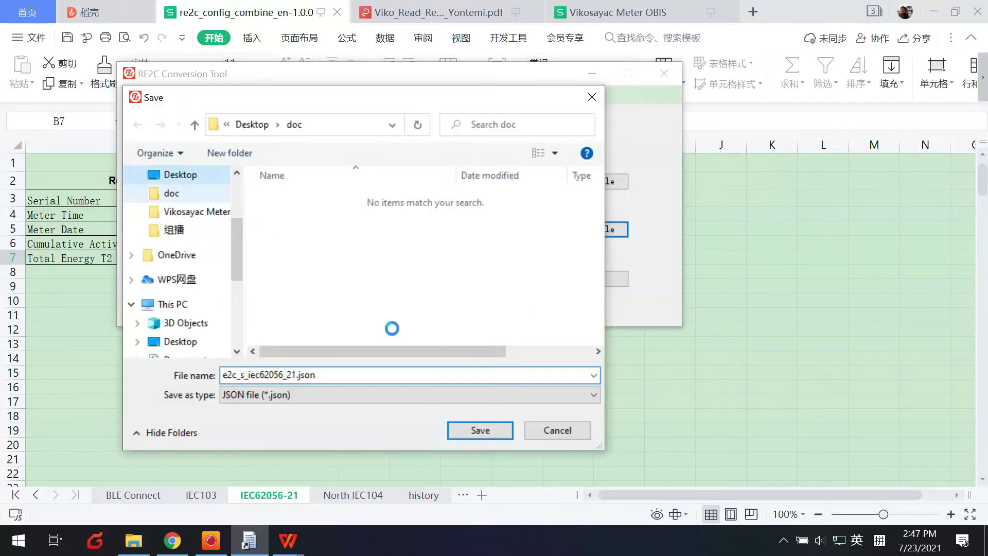
pyautogui.click(470, 431)
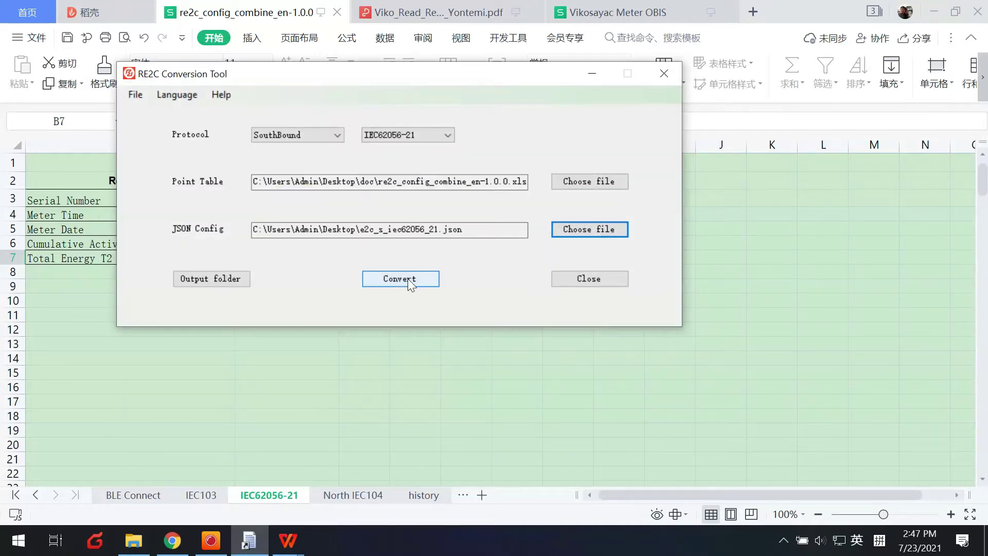
pyautogui.click(408, 279)
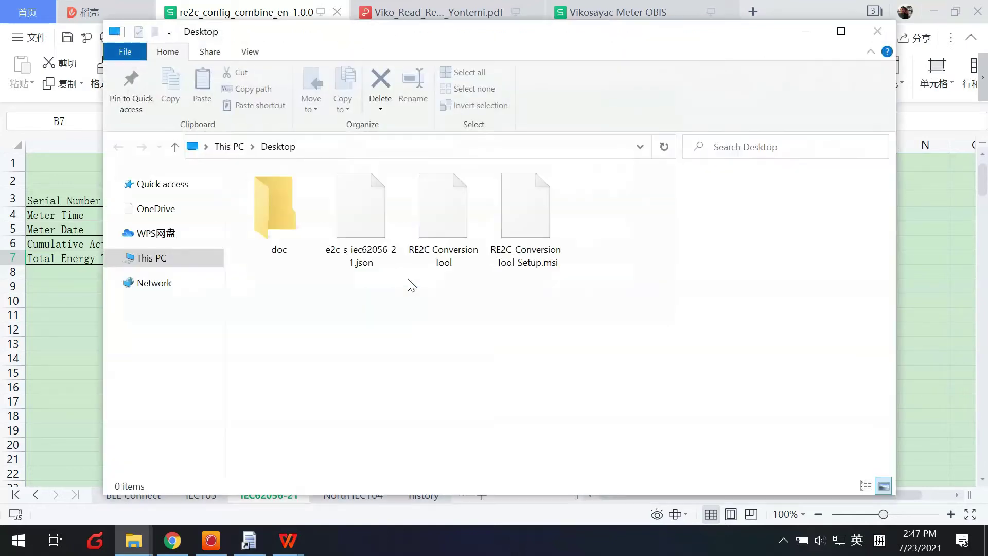
pyautogui.click(348, 228)
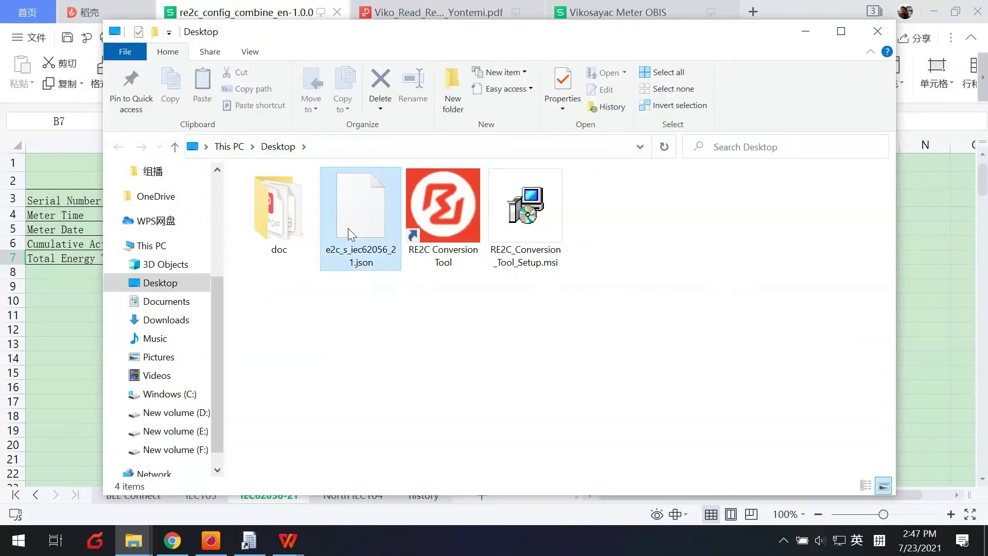
# Open the router's Edge2Cloud > E2C IEC62056_21 settings page
pyautogui.moveTo(168, 544)
pyautogui.click(173, 545)
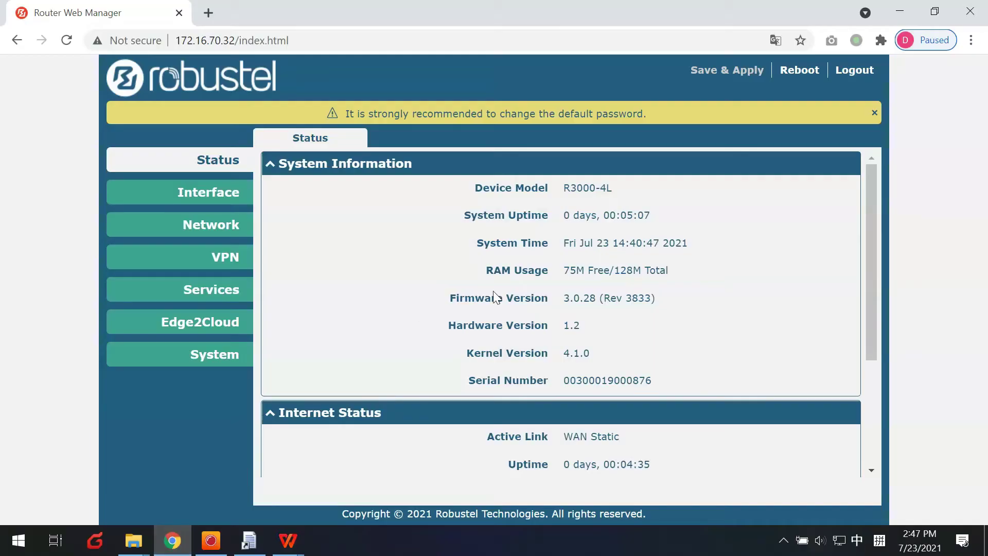
pyautogui.moveTo(551, 297); pyautogui.dragTo(581, 299)
pyautogui.click(344, 289)
pyautogui.scroll(-1, 344, 289)
pyautogui.scroll(-2, 345, 289)
pyautogui.scroll(-2, 318, 329)
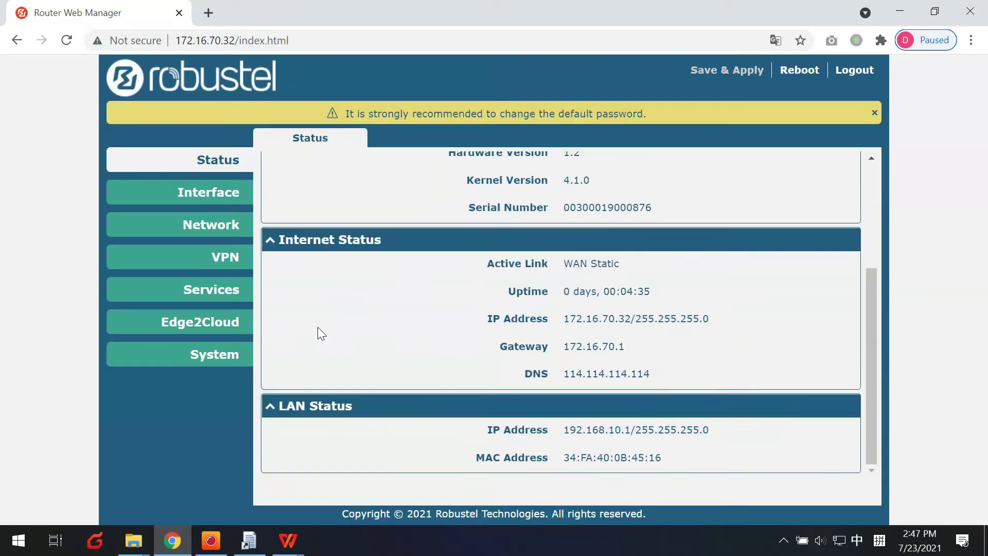
pyautogui.click(228, 335)
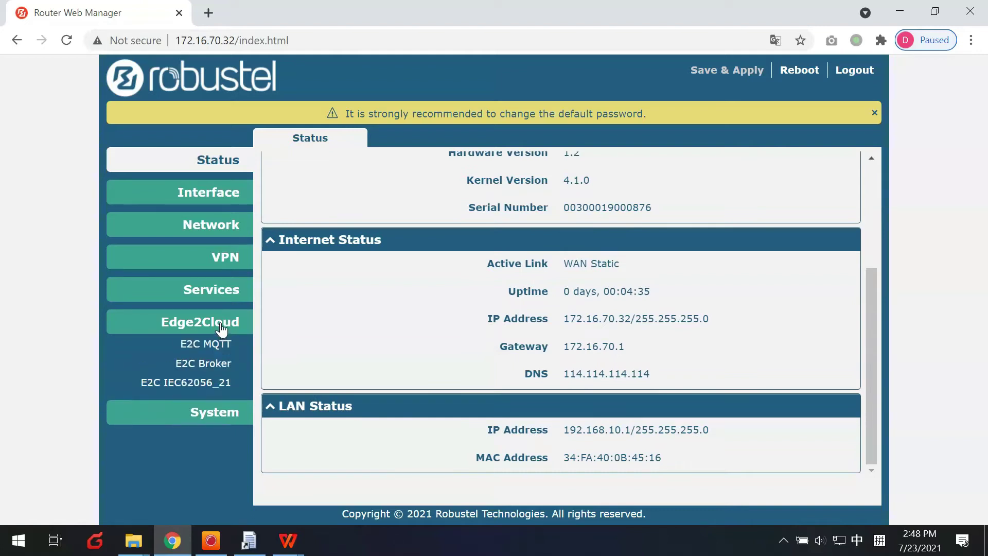
pyautogui.click(201, 384)
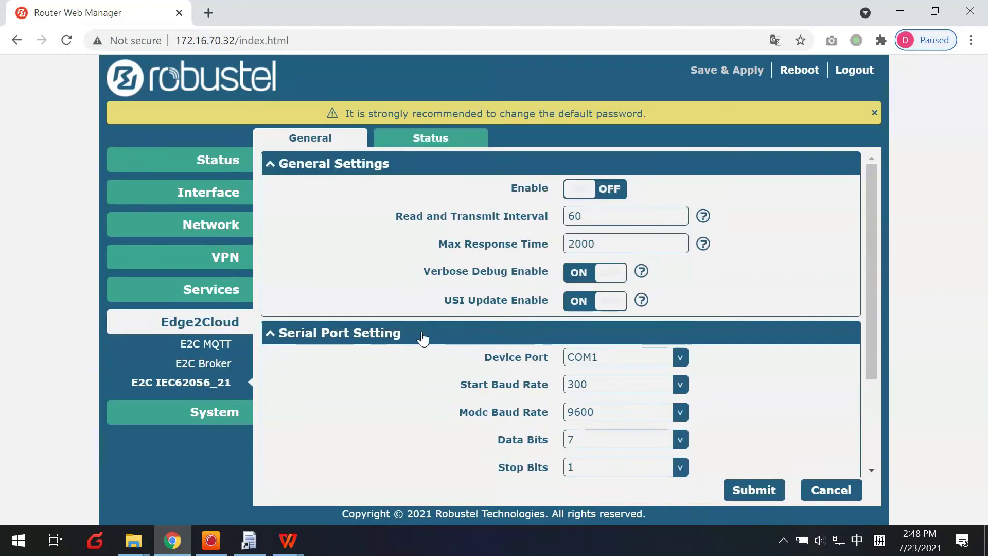
# Import e2c_s_iec62056_21.json as the channel list and submit it
pyautogui.scroll(-3, 418, 337)
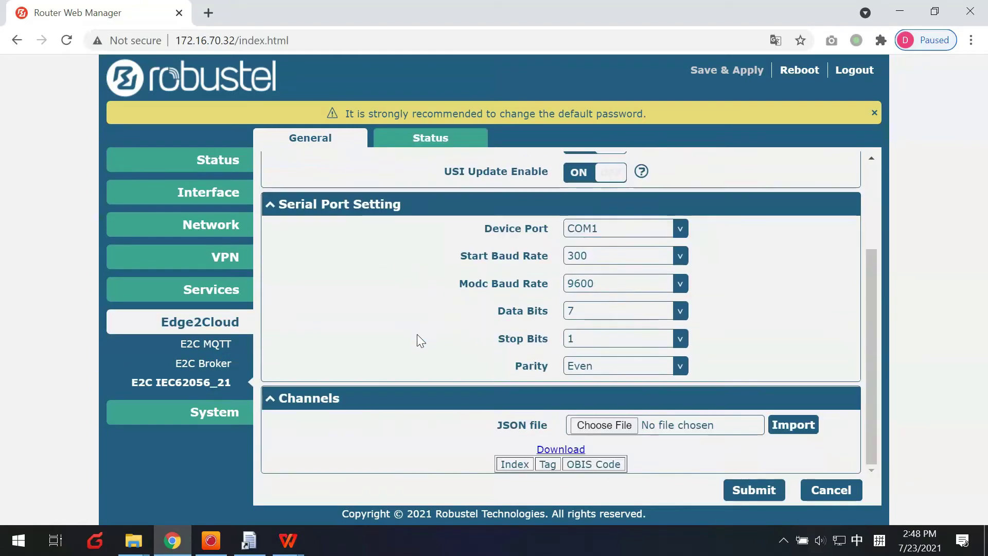
pyautogui.click(713, 427)
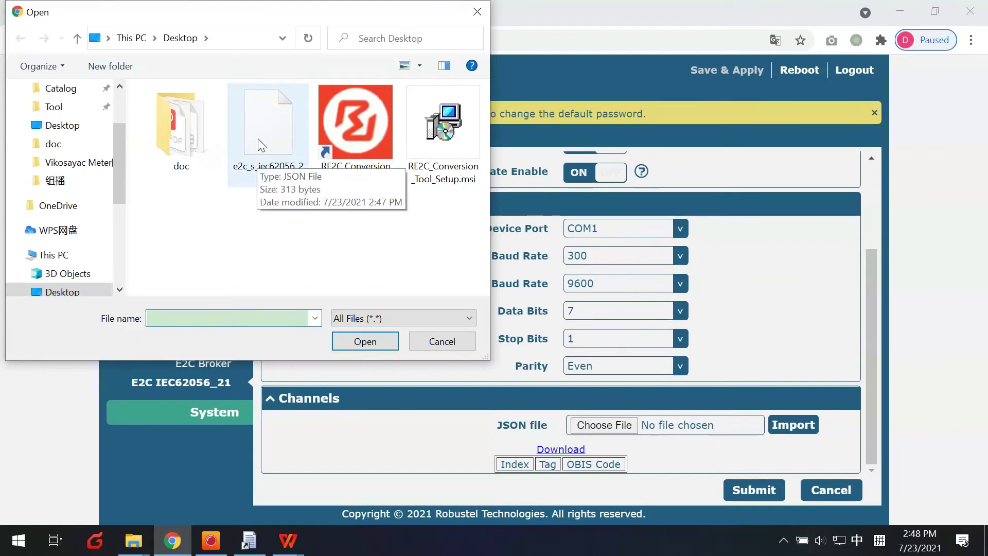
pyautogui.press('Escape')
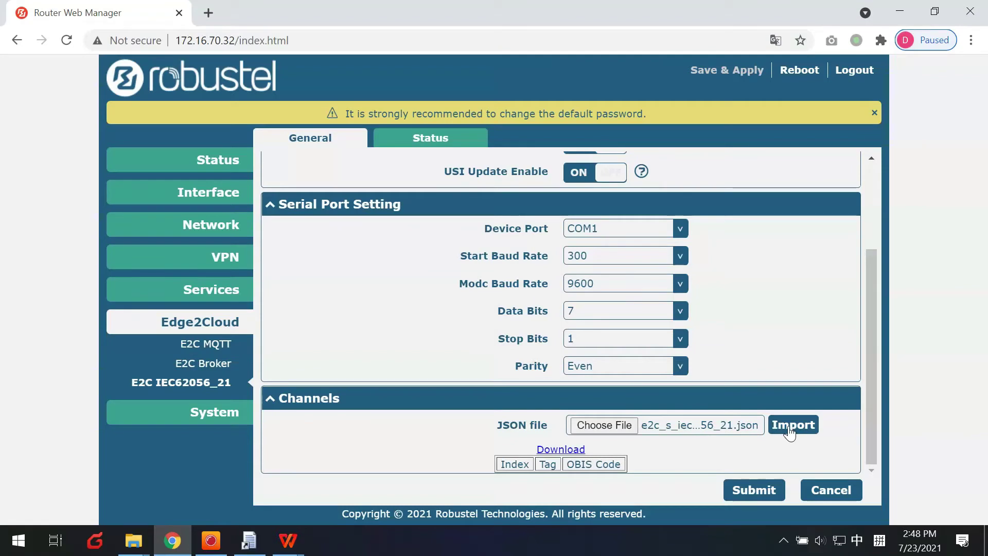
pyautogui.click(790, 427)
pyautogui.click(560, 122)
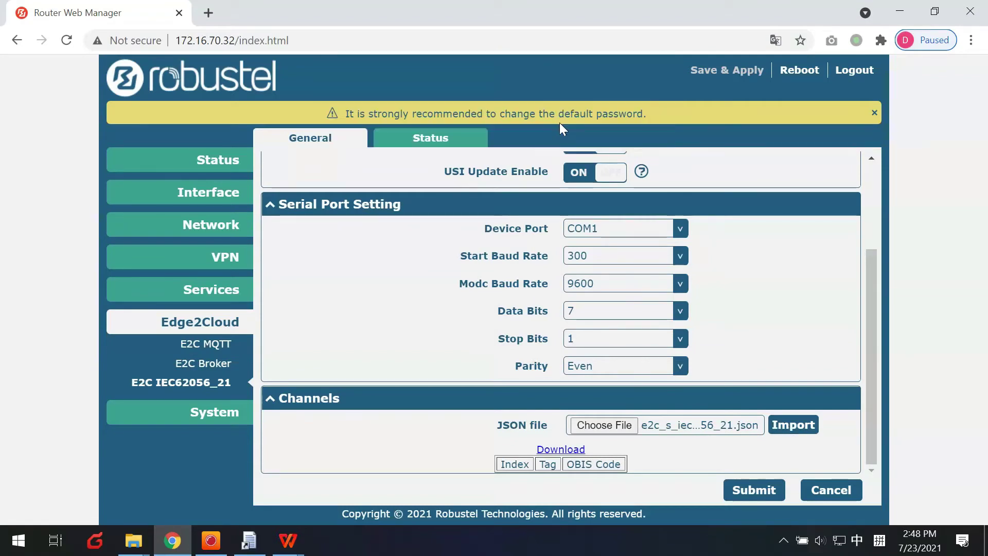
pyautogui.click(754, 490)
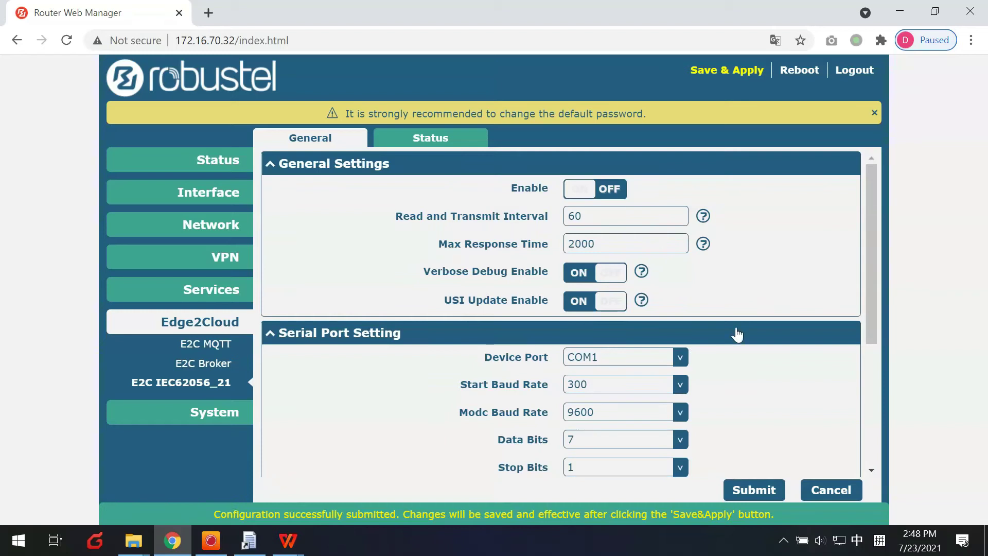
# Enable the IEC62056_21 service, submit, and Save & Apply the configuration
pyautogui.click(604, 197)
pyautogui.click(754, 490)
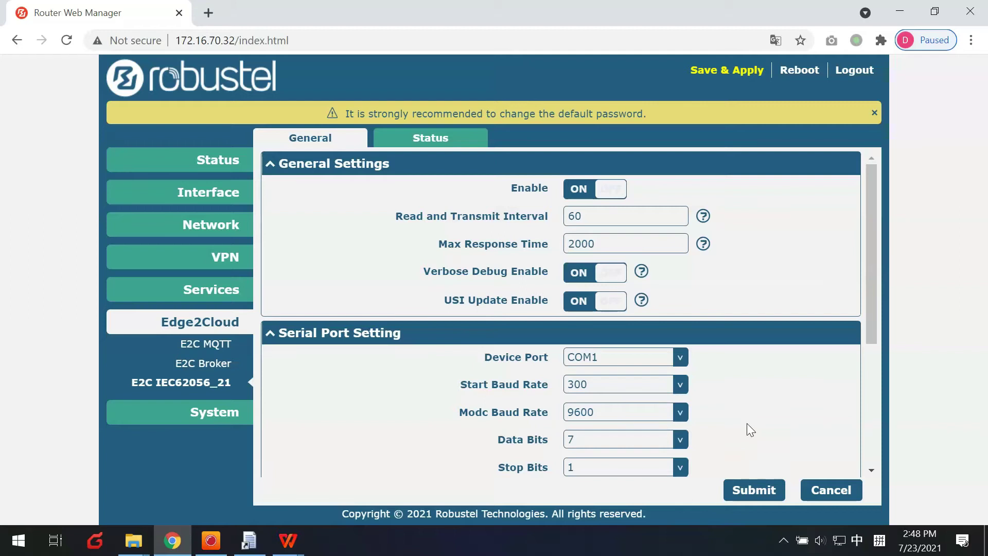
pyautogui.click(715, 72)
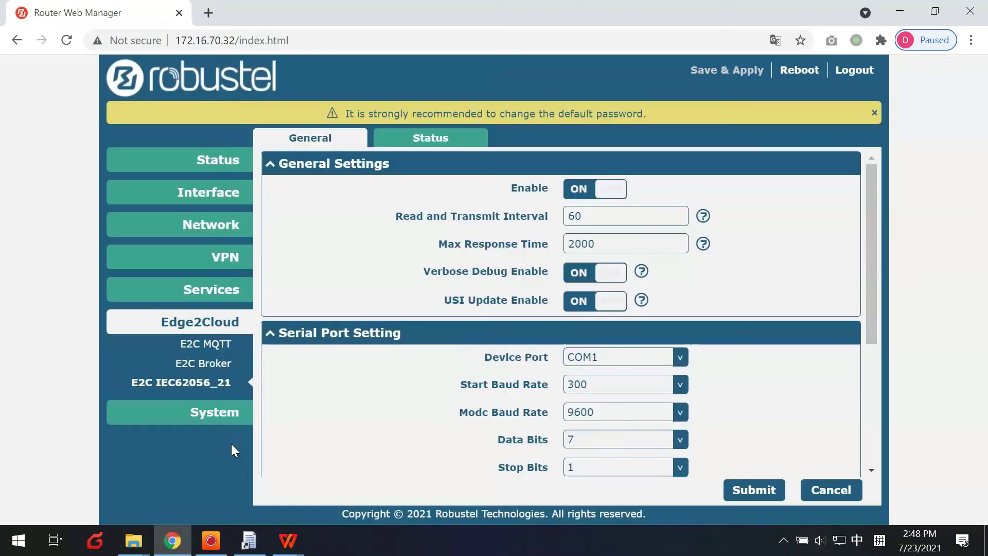
# Check the 300 baud opening speed in the Viko readout PDF and set the device port to COM2
pyautogui.scroll(-4, 505, 332)
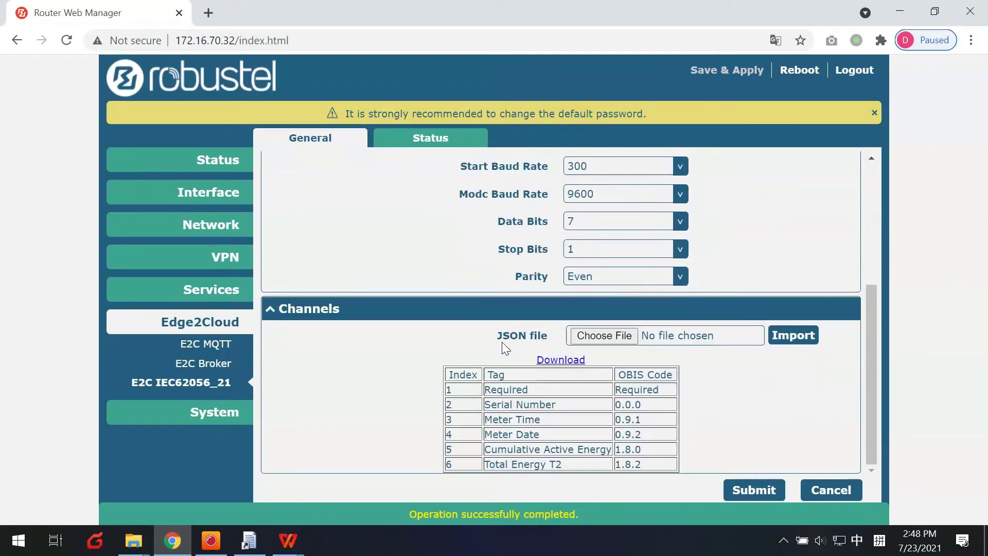
pyautogui.scroll(5, 502, 342)
pyautogui.scroll(-1, 522, 359)
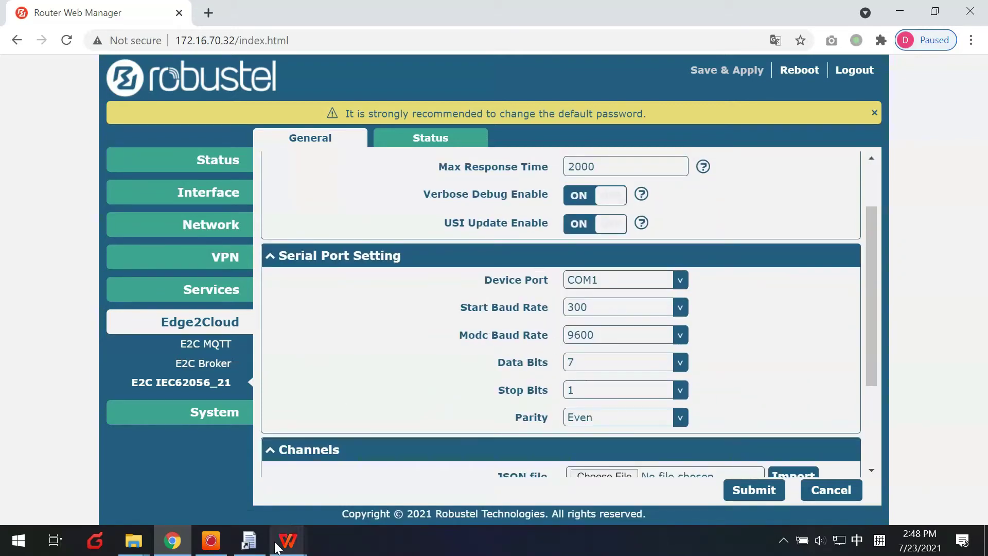
pyautogui.moveTo(283, 545)
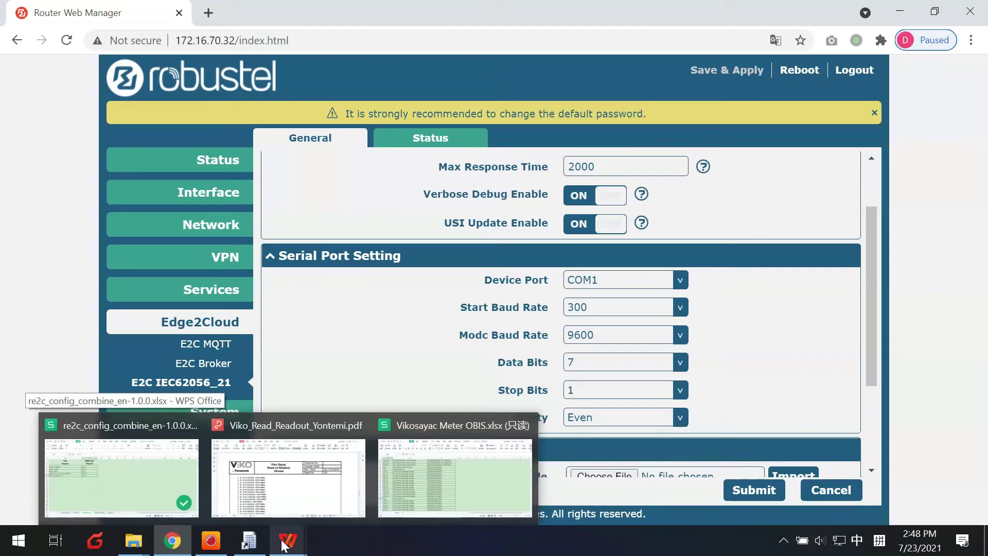
pyautogui.click(275, 479)
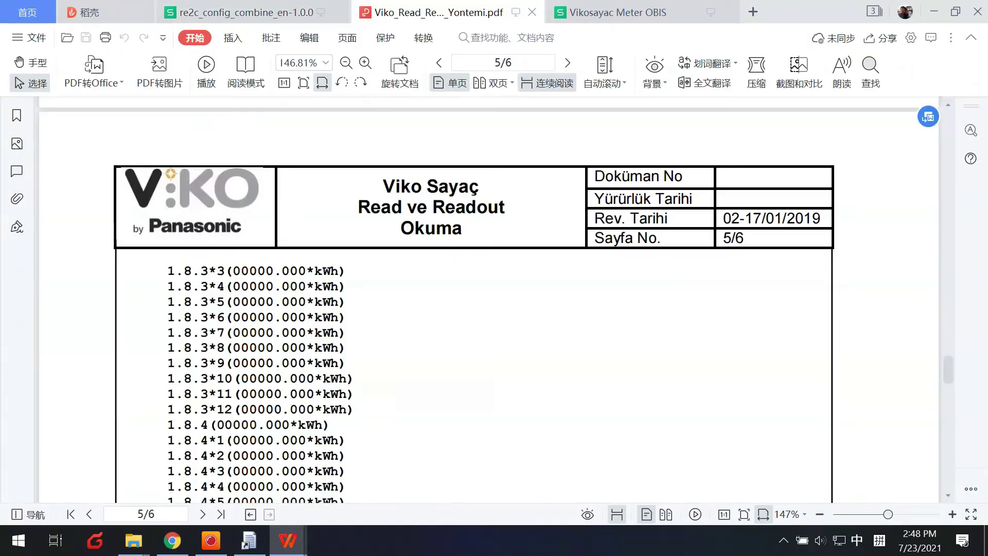
pyautogui.scroll(-10, 378, 384)
pyautogui.scroll(-14, 377, 381)
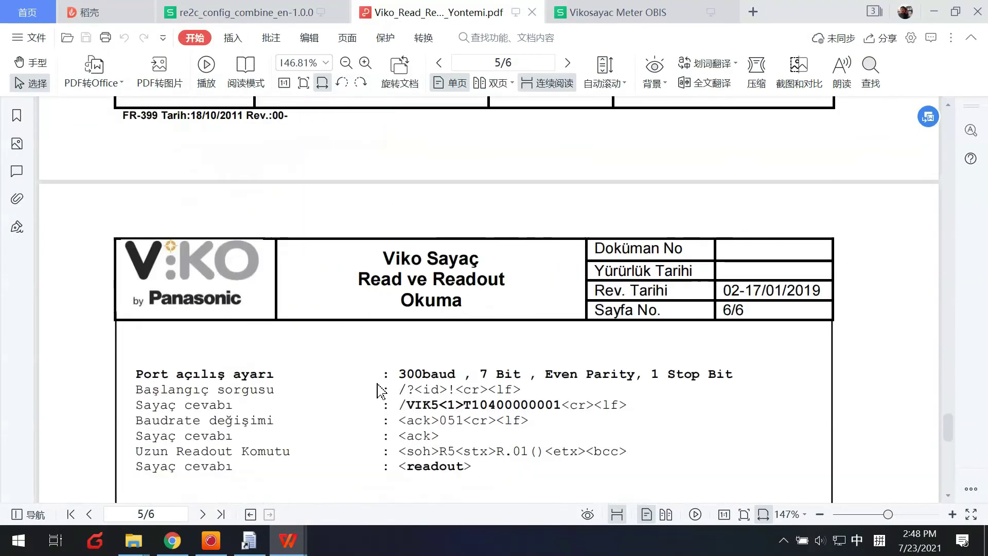
pyautogui.scroll(-5, 381, 391)
pyautogui.scroll(2, 380, 392)
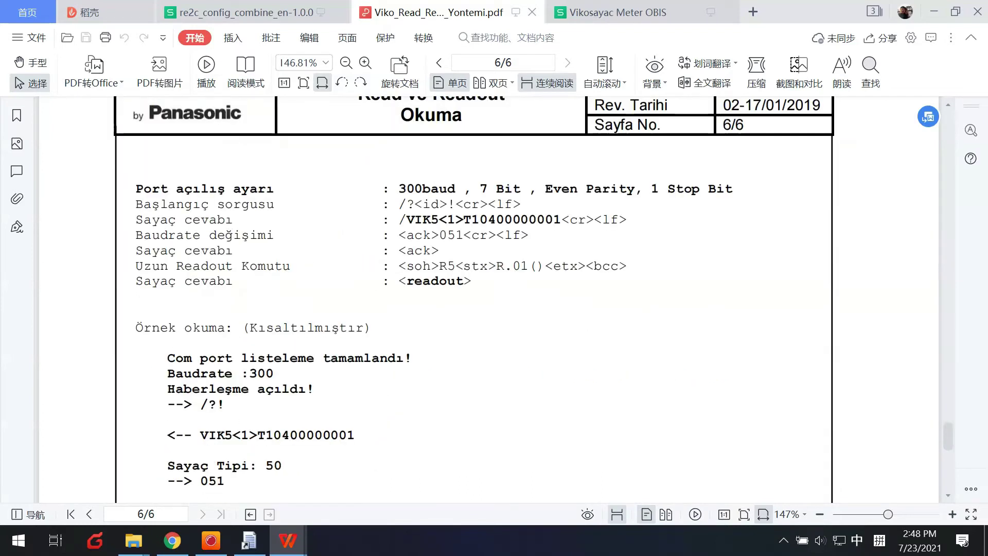
pyautogui.moveTo(391, 188); pyautogui.dragTo(456, 188)
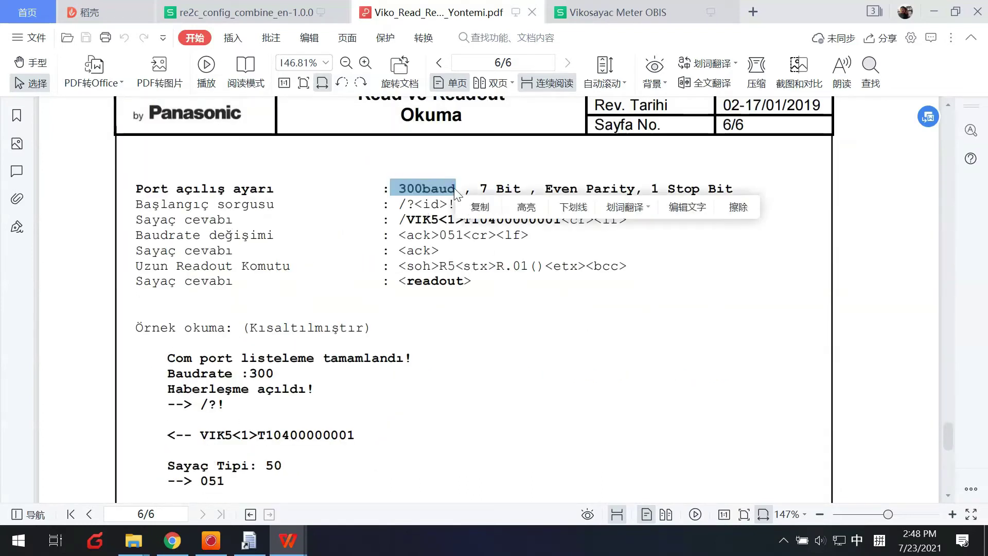
pyautogui.click(173, 541)
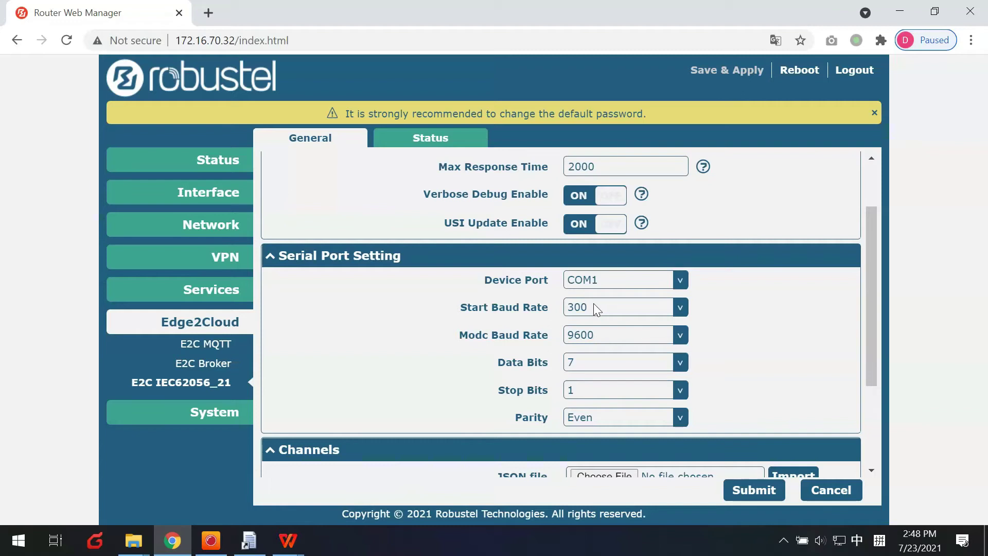
pyautogui.click(573, 280)
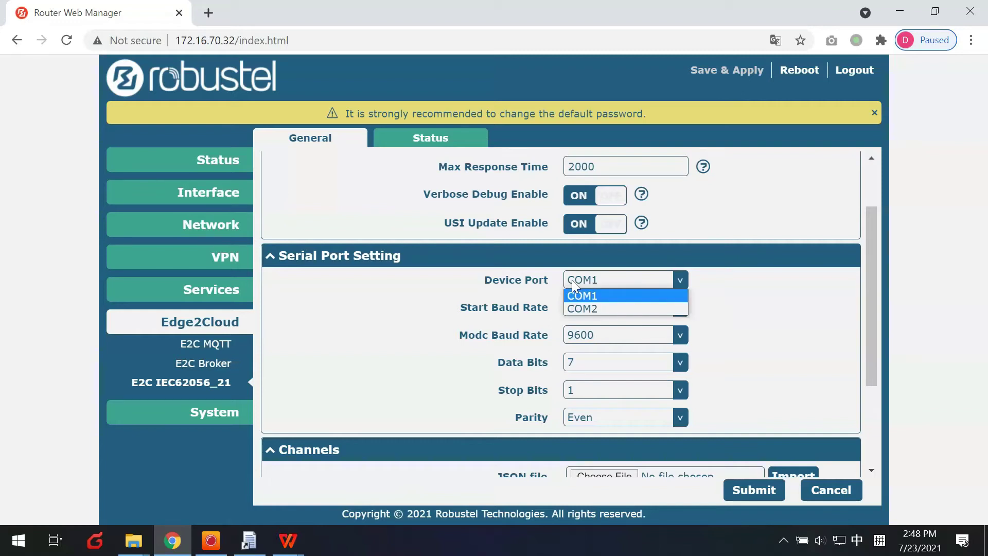
pyautogui.click(579, 309)
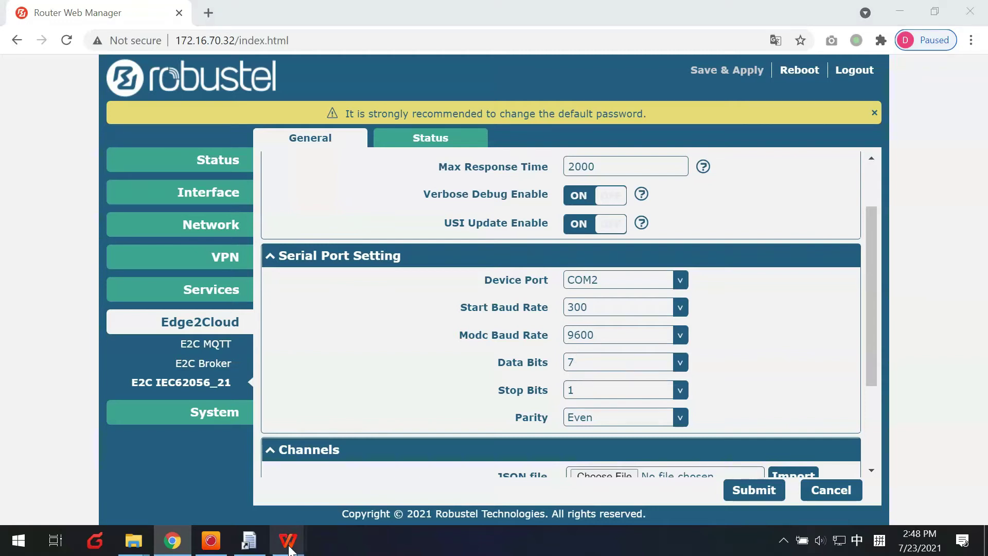
# Confirm against the PDF that start baud rate stays 300 and mode baud rate stays 9600
pyautogui.moveTo(288, 539)
pyautogui.click(319, 494)
pyautogui.moveTo(399, 189); pyautogui.dragTo(423, 189)
pyautogui.hotkey('alt', 'Tab')
pyautogui.click(601, 310)
pyautogui.click(594, 319)
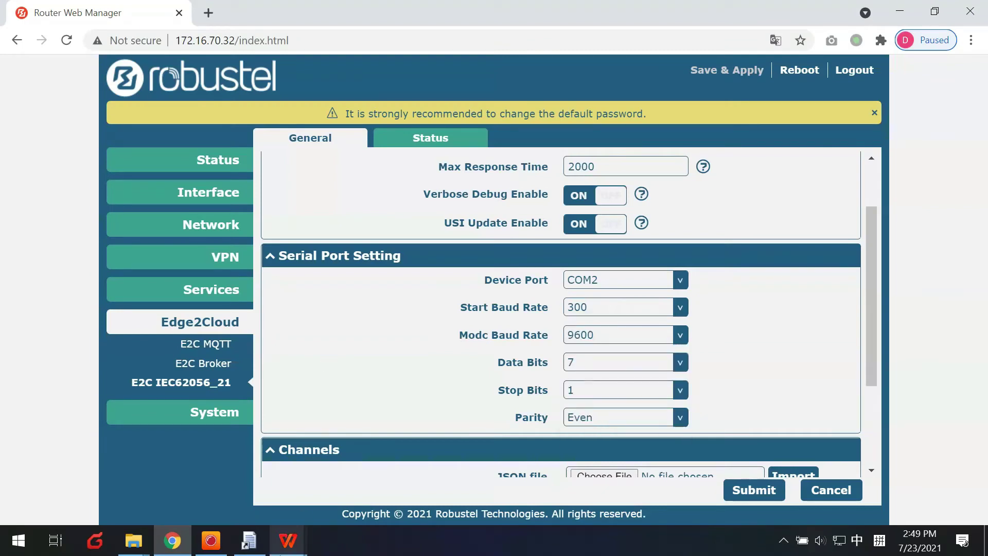
pyautogui.moveTo(288, 539)
pyautogui.click(285, 484)
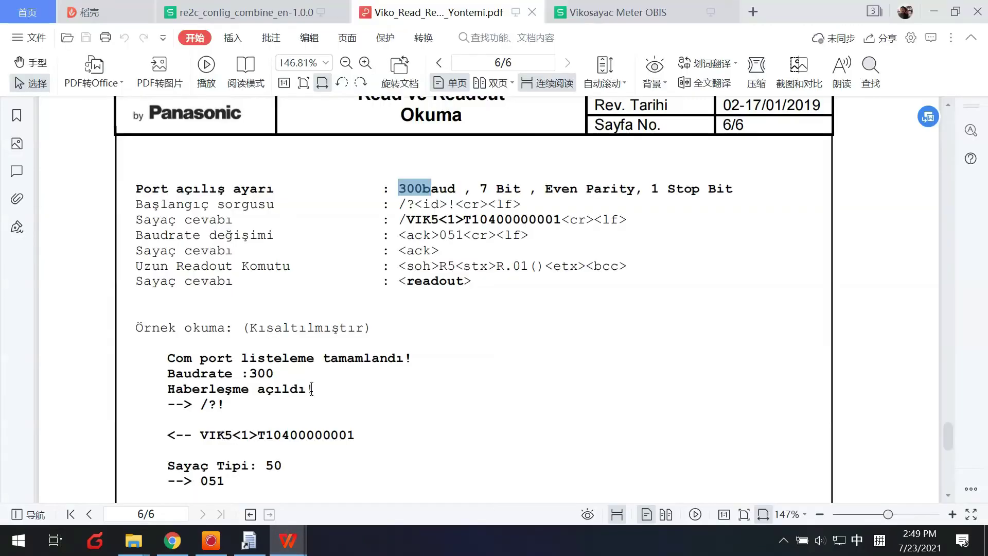
pyautogui.scroll(-3, 298, 390)
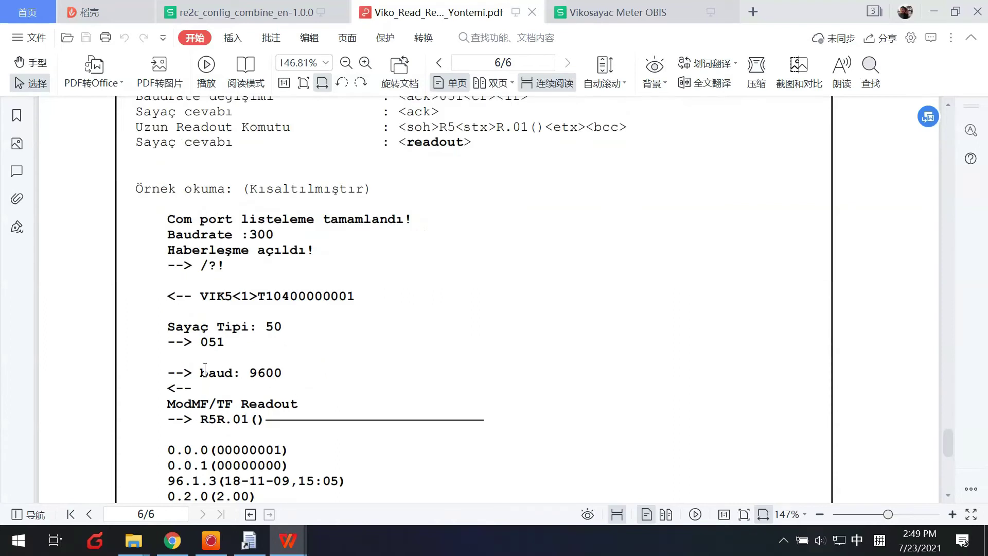
pyautogui.moveTo(200, 371); pyautogui.dragTo(282, 373)
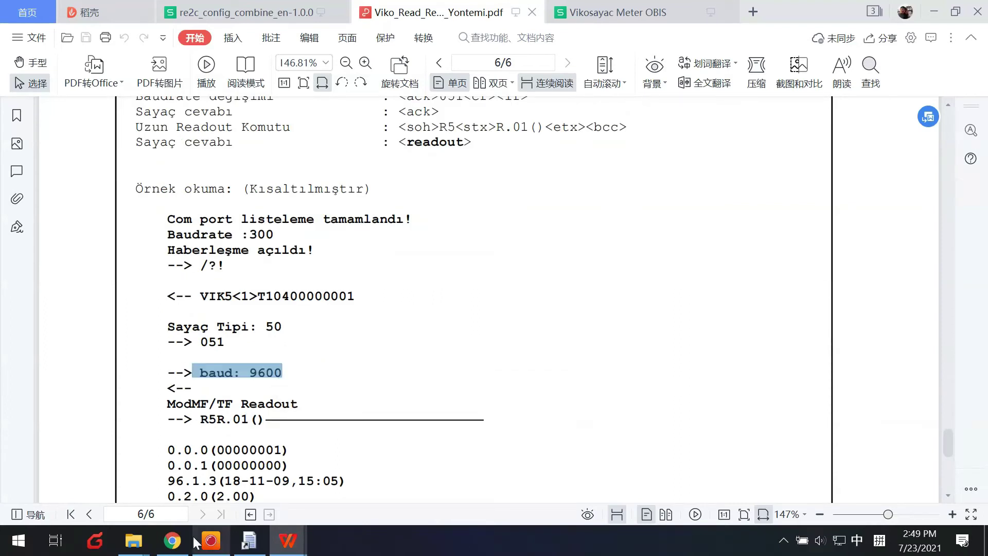
pyautogui.click(172, 540)
pyautogui.click(613, 334)
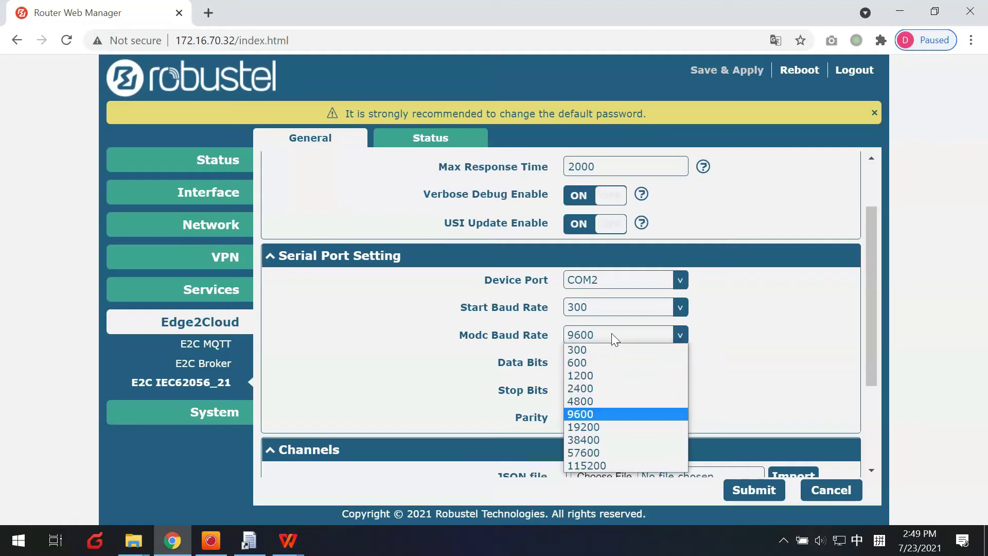
pyautogui.click(586, 413)
# Verify the 7 data bits, 1 stop bit and Even parity framing against the PDF
pyautogui.moveTo(287, 540)
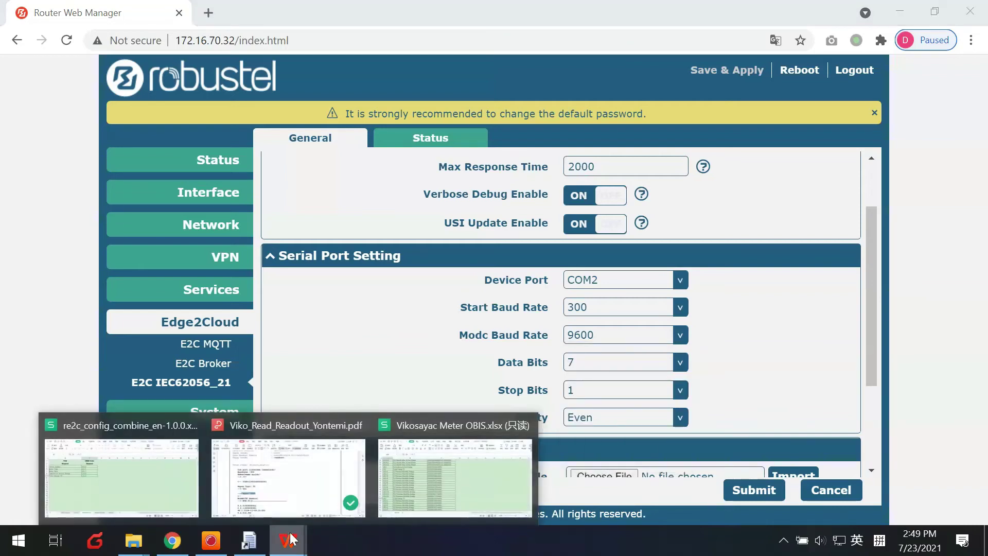
pyautogui.click(287, 474)
pyautogui.scroll(5, 521, 302)
pyautogui.moveTo(475, 329); pyautogui.dragTo(741, 327)
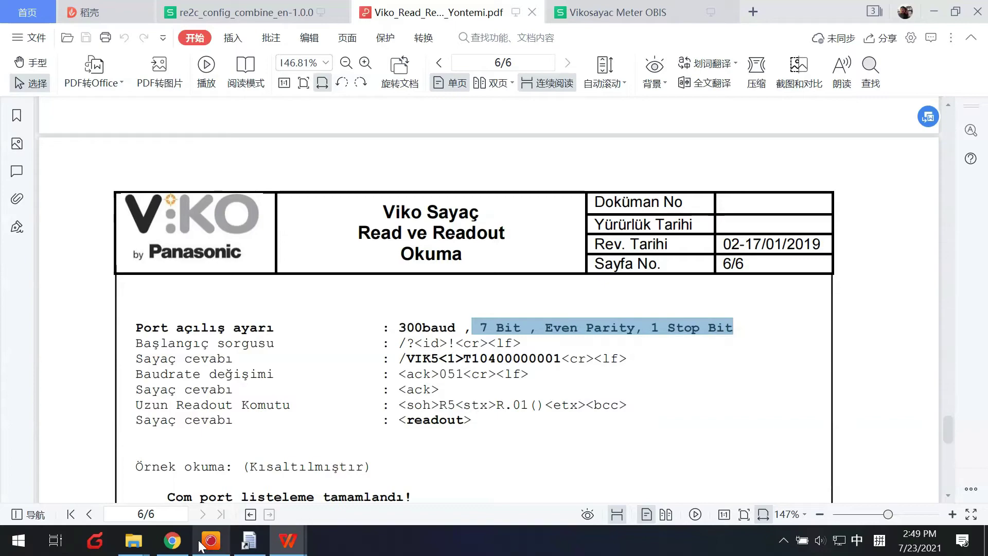
pyautogui.click(172, 541)
pyautogui.scroll(-2, 545, 369)
pyautogui.click(584, 289)
pyautogui.click(583, 288)
pyautogui.click(579, 311)
pyautogui.click(569, 318)
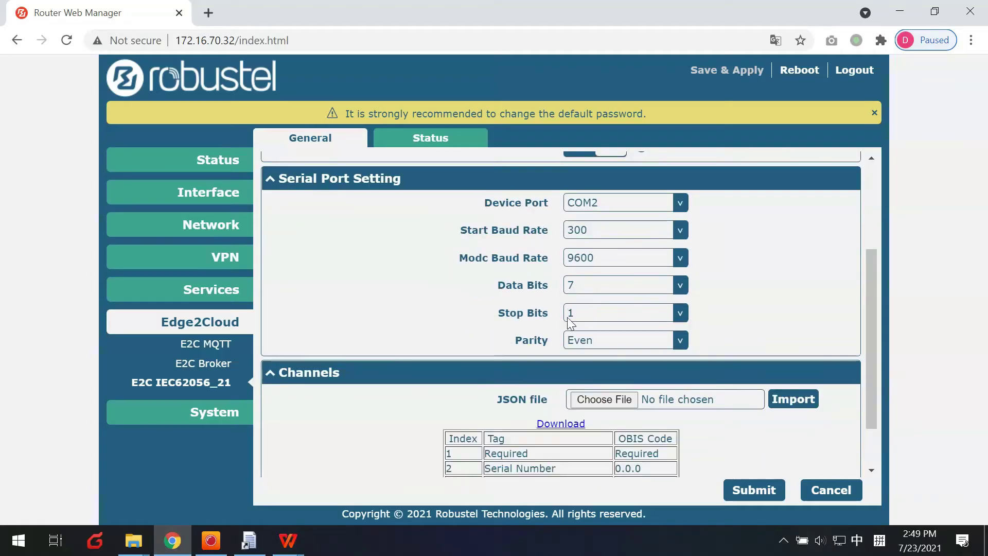
pyautogui.click(592, 346)
pyautogui.click(578, 346)
# Change the read and transmit interval from 60 to 15, submit, save and apply, then open E2C Broker
pyautogui.scroll(-1, 435, 346)
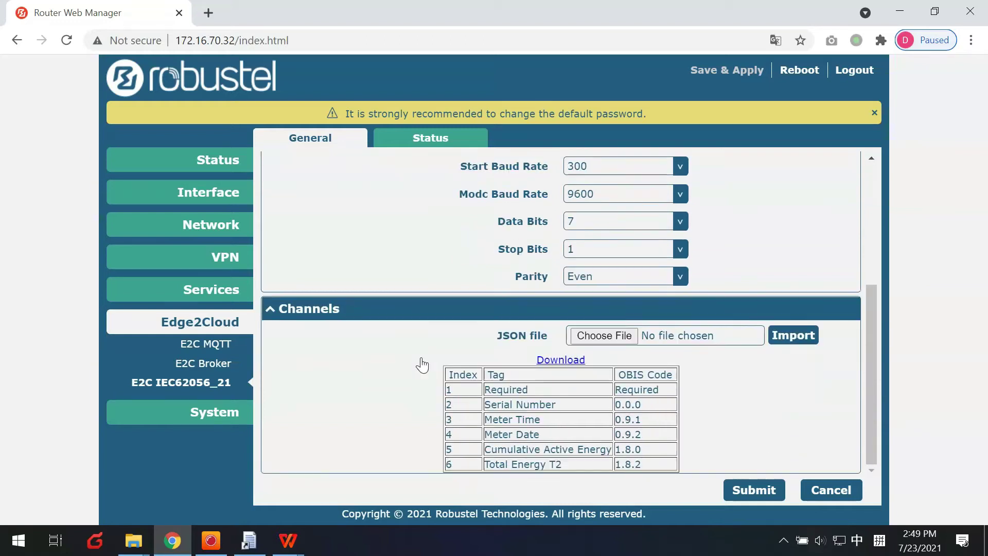
pyautogui.scroll(4, 421, 360)
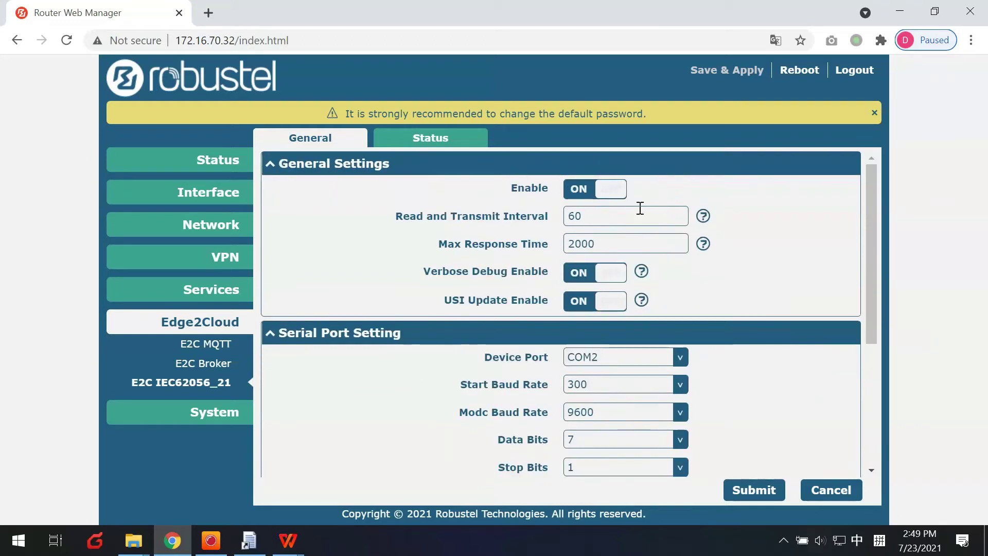
pyautogui.moveTo(640, 212); pyautogui.dragTo(546, 212)
pyautogui.write('15')
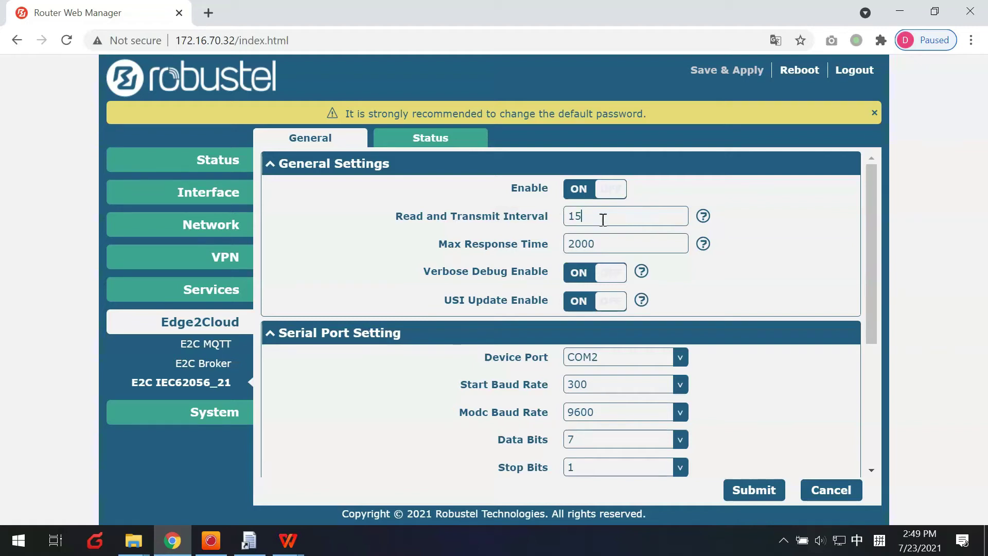
pyautogui.click(753, 489)
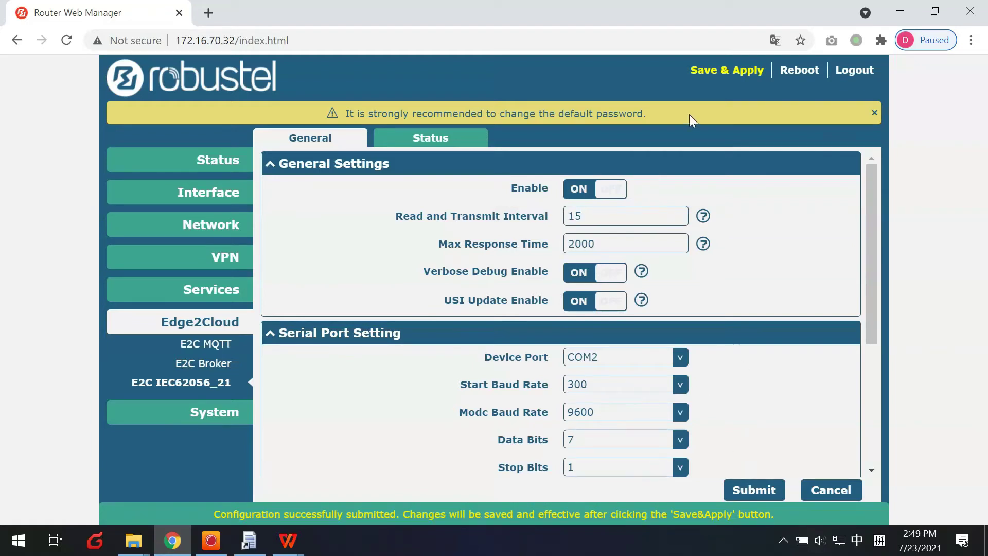
pyautogui.click(712, 71)
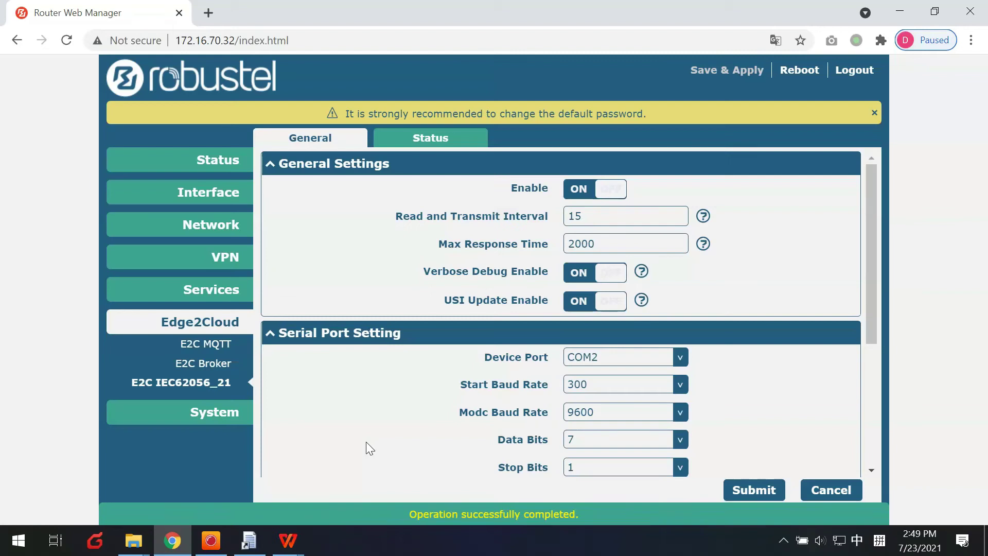
pyautogui.click(207, 363)
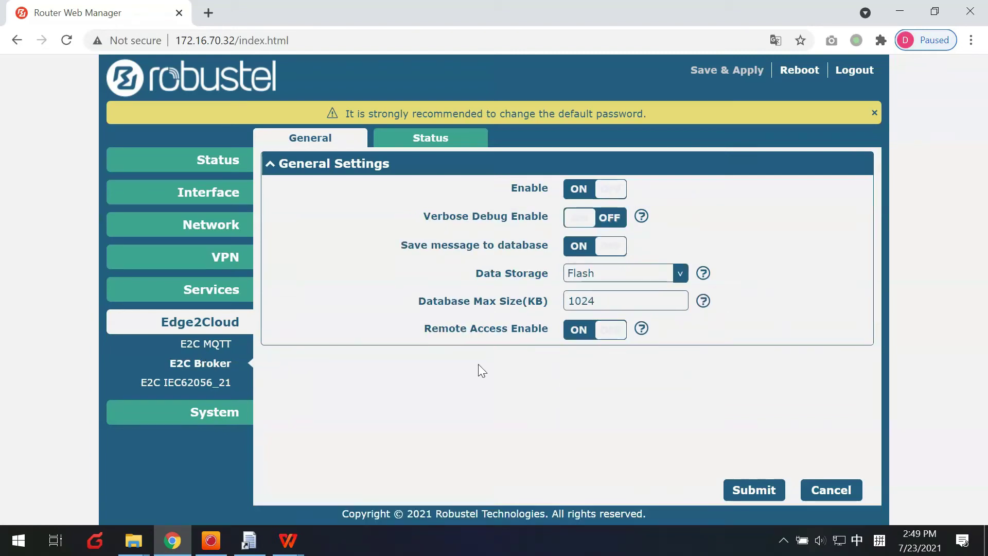
# Review the E2C MQTT settings form, then bring forward the File Explorer window showing the doc folder
pyautogui.click(218, 345)
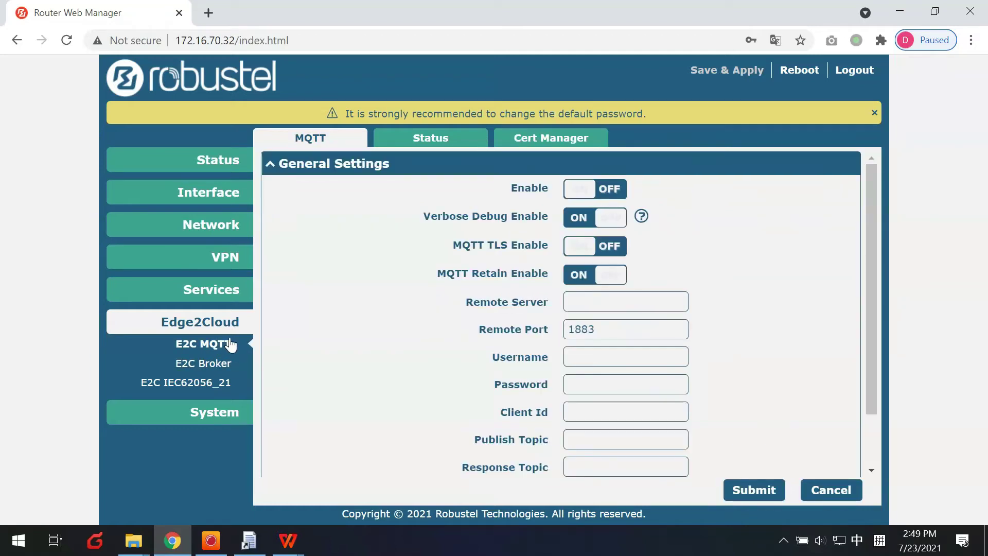
pyautogui.scroll(-1, 426, 353)
pyautogui.scroll(2, 420, 351)
pyautogui.scroll(-2, 390, 362)
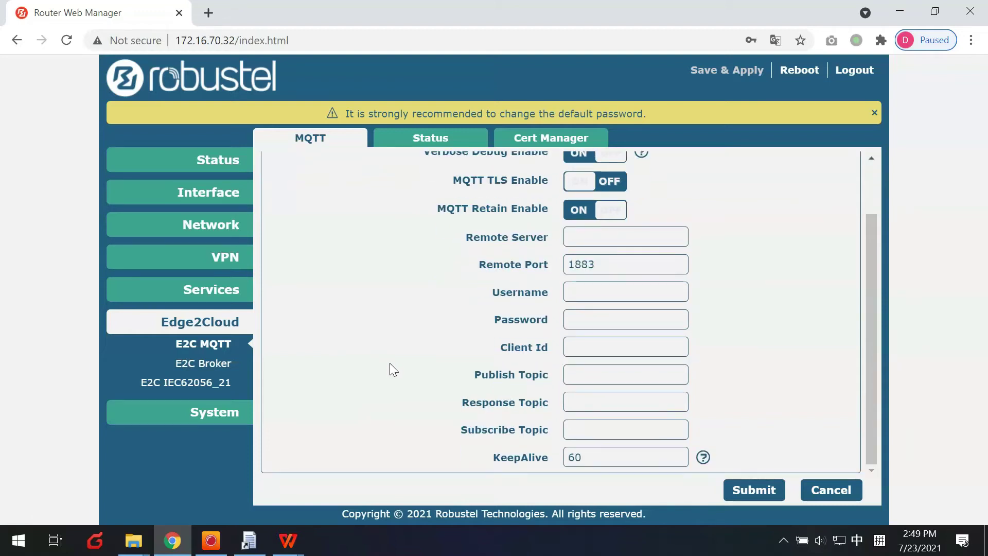
pyautogui.scroll(2, 390, 363)
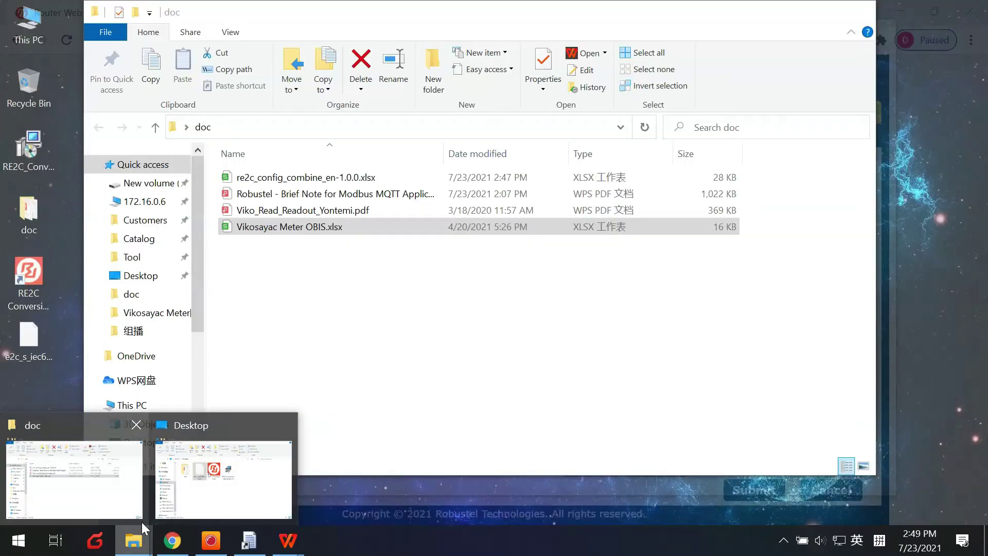
pyautogui.click(72, 479)
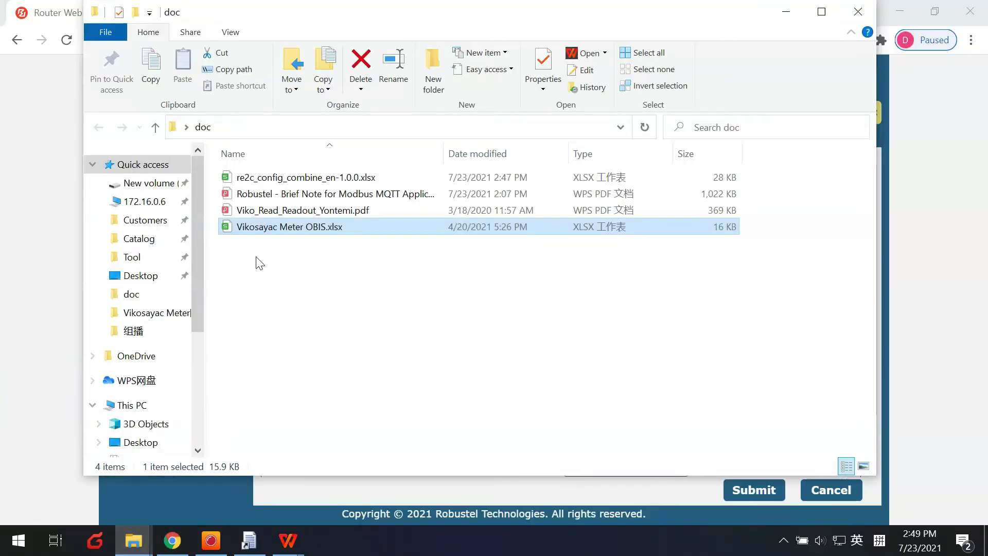
# Browse to New volume (D:) and open the Robustel brief note PDF from the doc folder
pyautogui.scroll(-4, 132, 342)
pyautogui.click(170, 376)
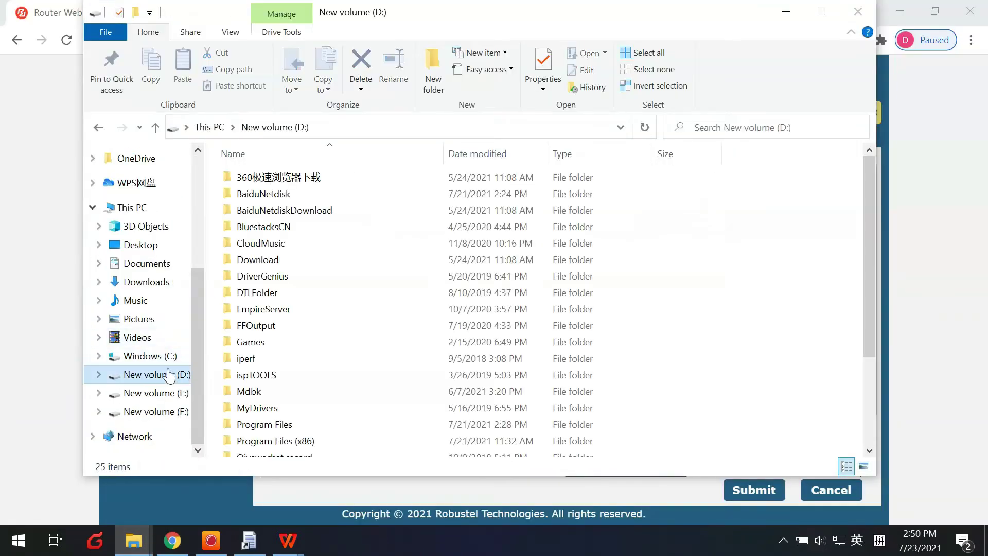
pyautogui.click(133, 540)
pyautogui.moveTo(148, 526)
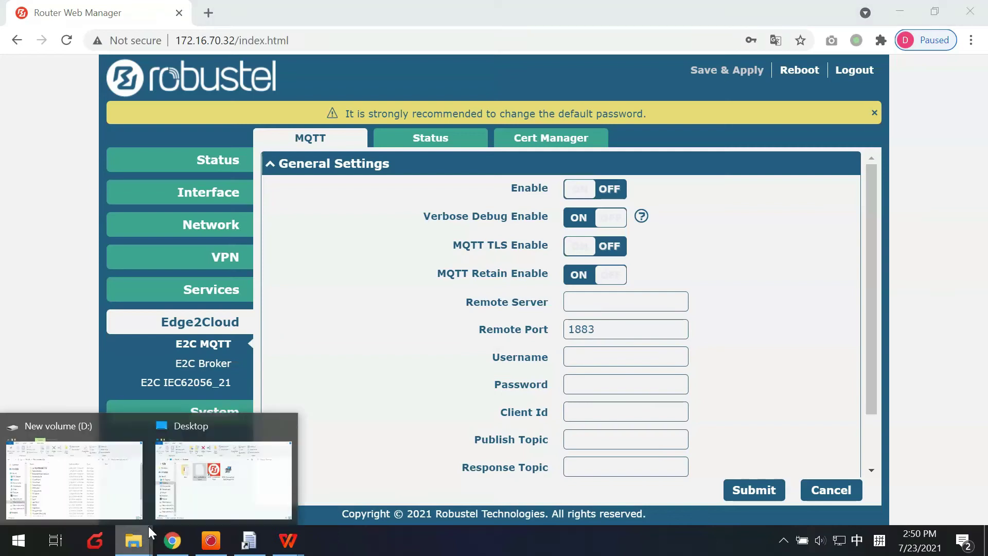
pyautogui.click(206, 471)
pyautogui.doubleClick(276, 249)
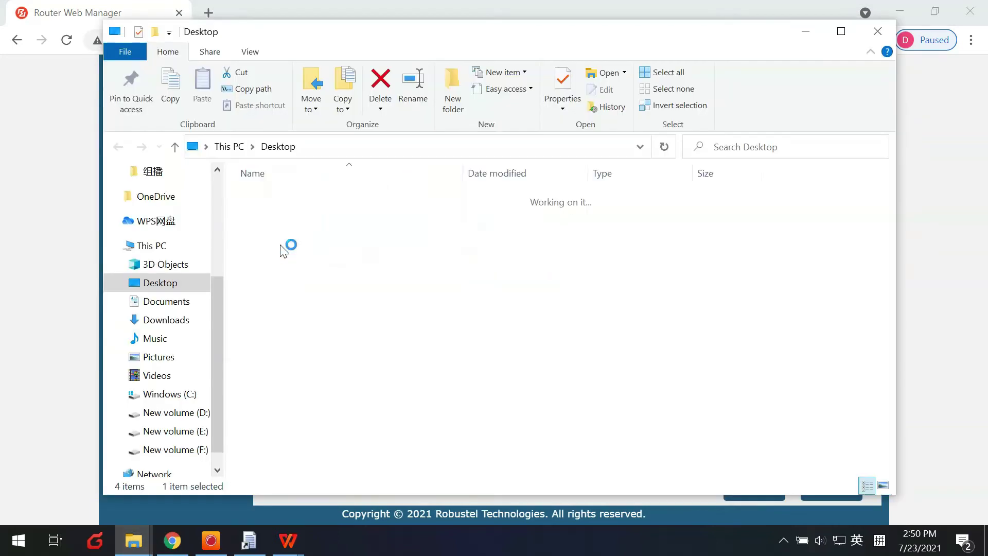
pyautogui.click(320, 214)
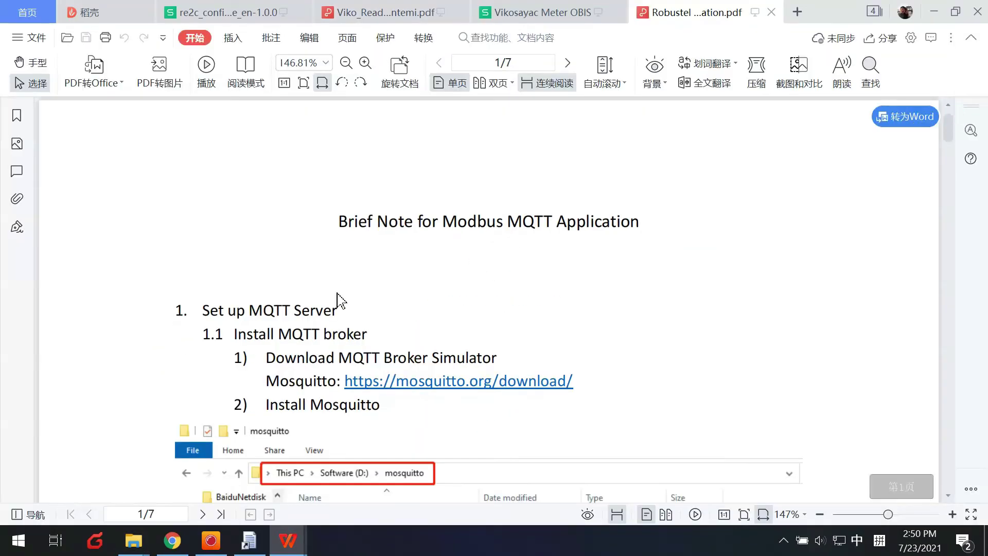
pyautogui.scroll(-2, 331, 291)
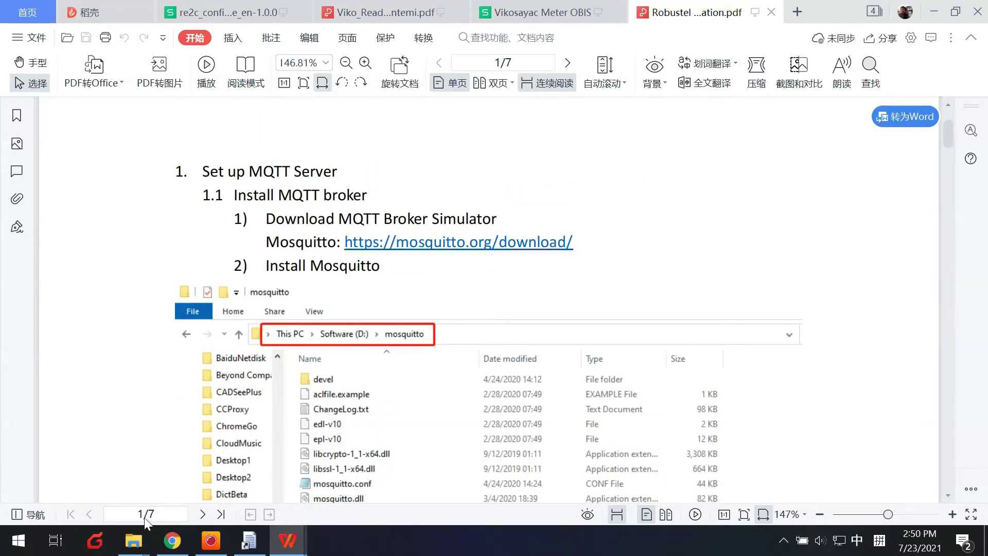
# Navigate to the D:\Program Files\mosquitto folder
pyautogui.moveTo(135, 549)
pyautogui.click(77, 448)
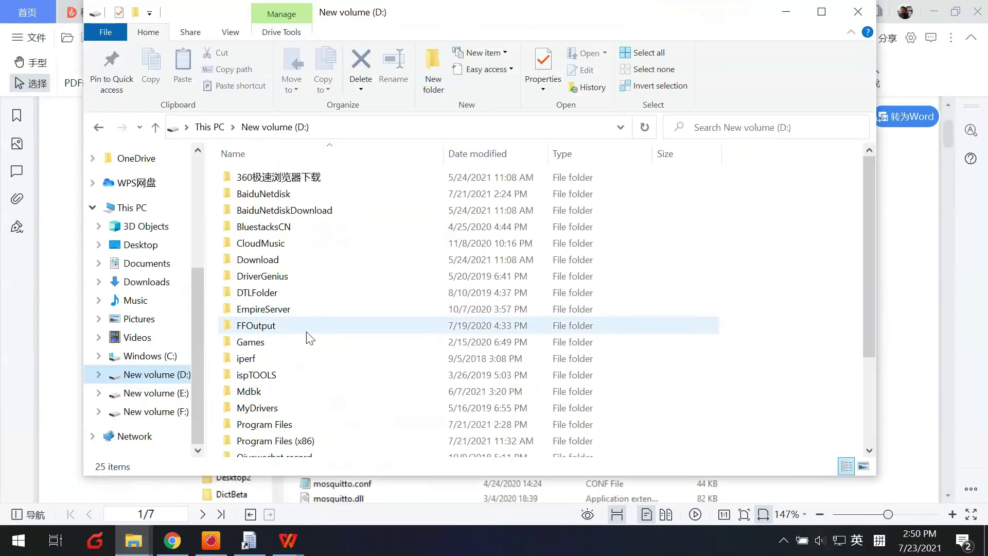
pyautogui.scroll(-1, 314, 350)
pyautogui.click(272, 385)
pyautogui.doubleClick(274, 390)
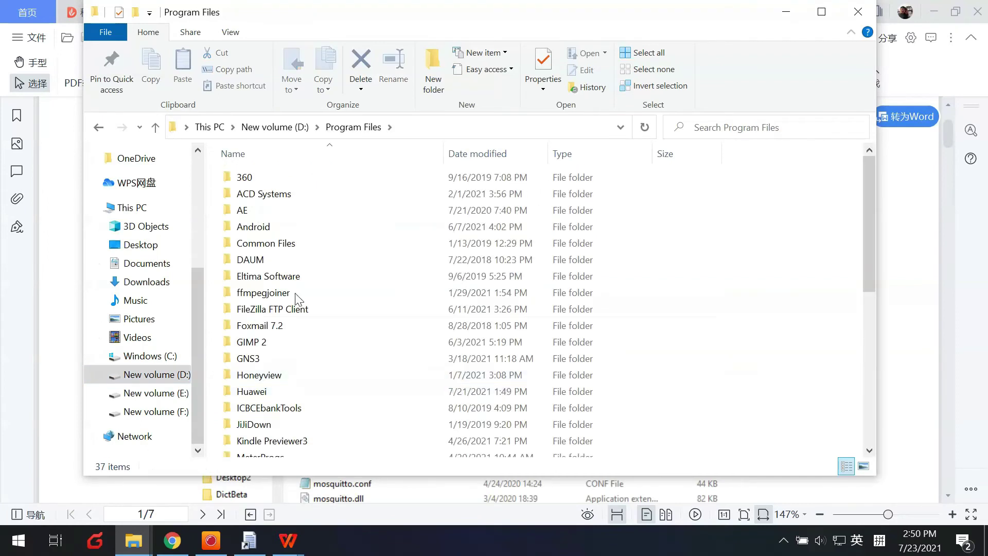
pyautogui.scroll(-4, 295, 288)
pyautogui.click(296, 304)
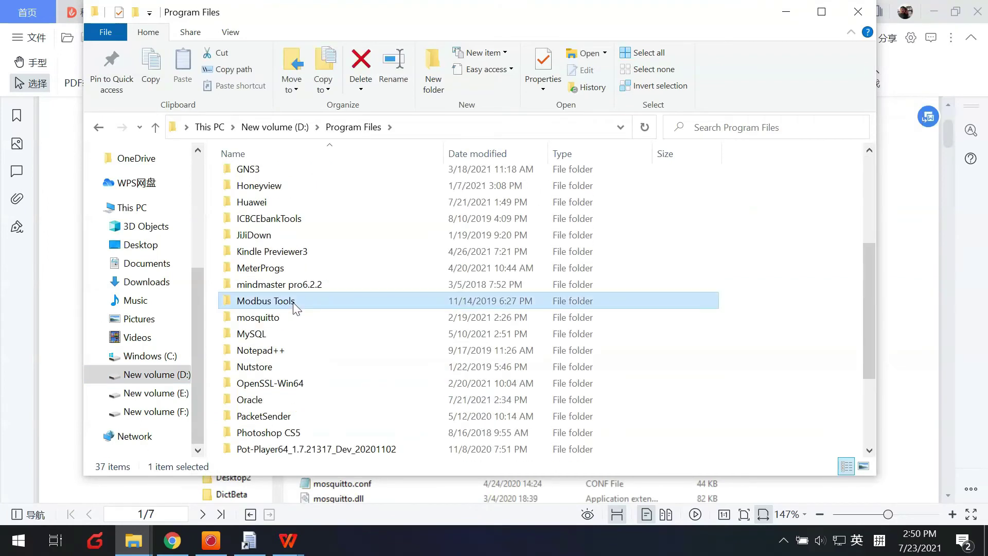
pyautogui.doubleClick(284, 318)
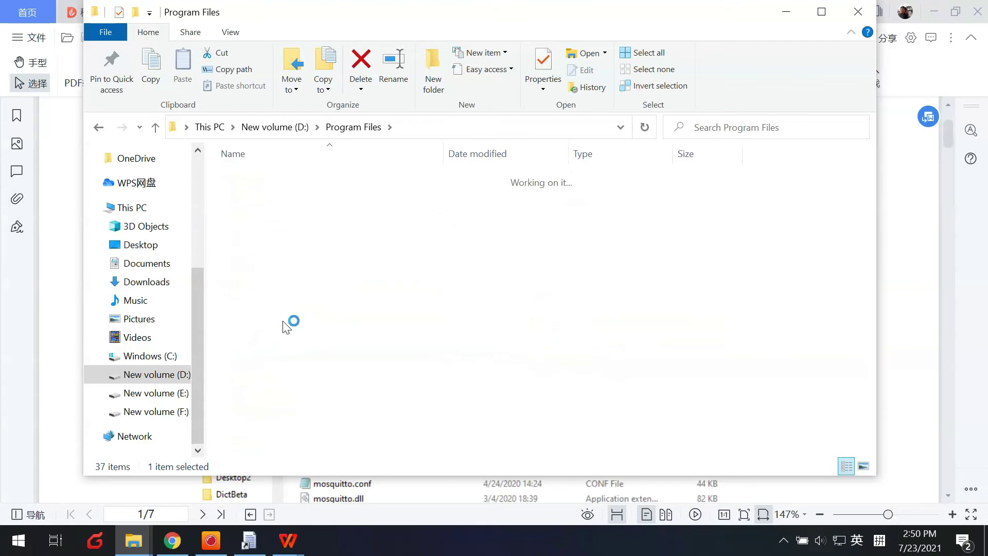
pyautogui.scroll(-1, 407, 308)
pyautogui.scroll(1, 388, 366)
# Copy the mosquitto folder's full path from the address bar
pyautogui.click(525, 128)
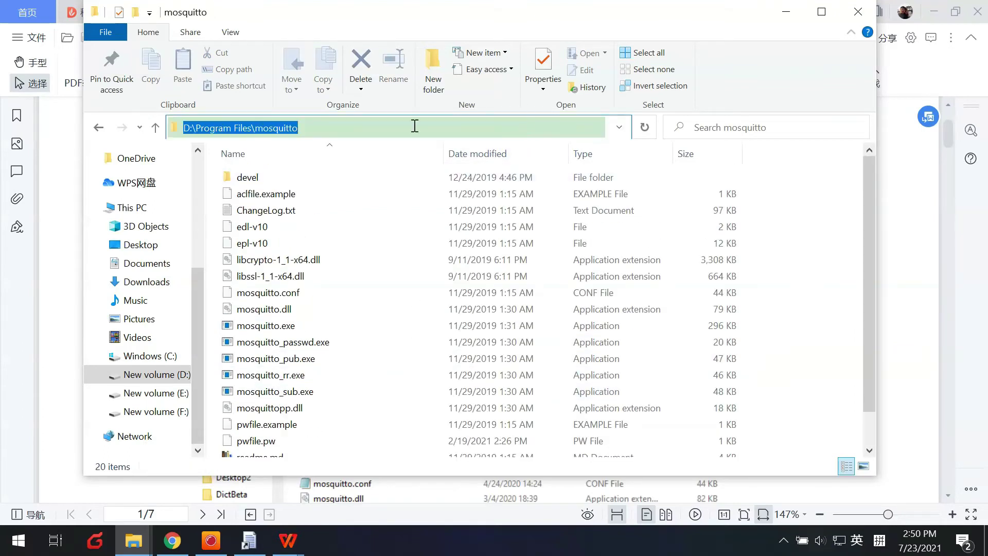
pyautogui.rightClick(289, 131)
pyautogui.click(318, 176)
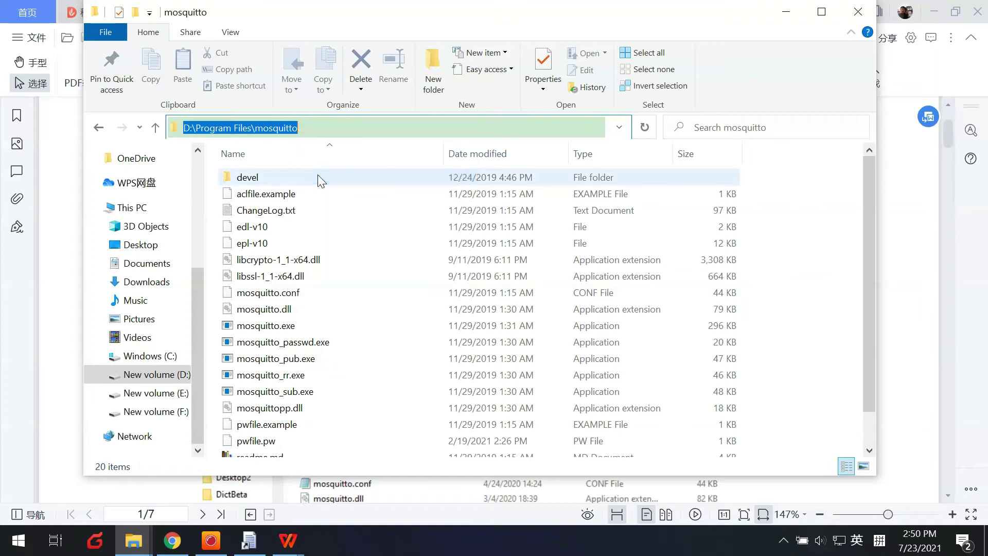
pyautogui.press('super')
# Run Command Prompt as administrator and change directory to the pasted mosquitto folder path
pyautogui.write('cmd')
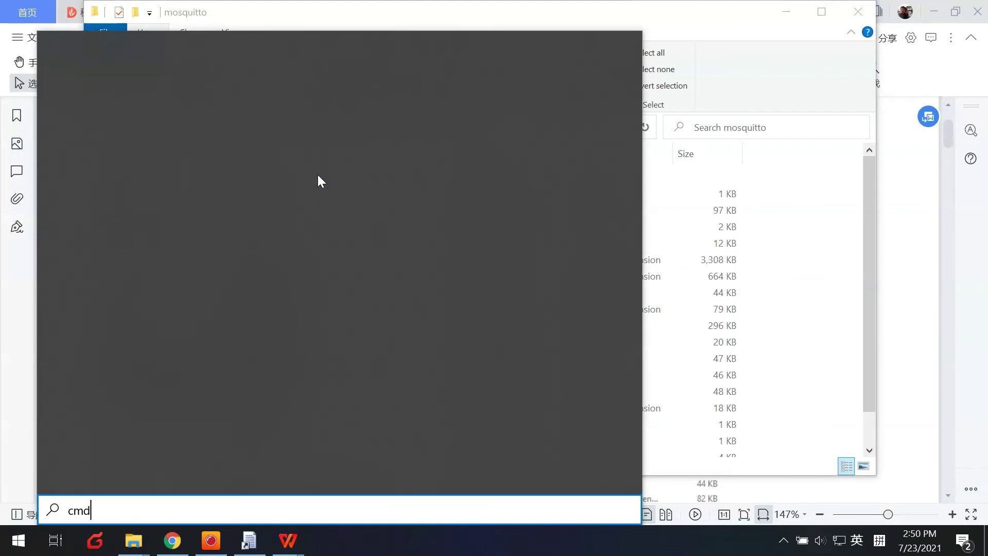
pyautogui.rightClick(166, 117)
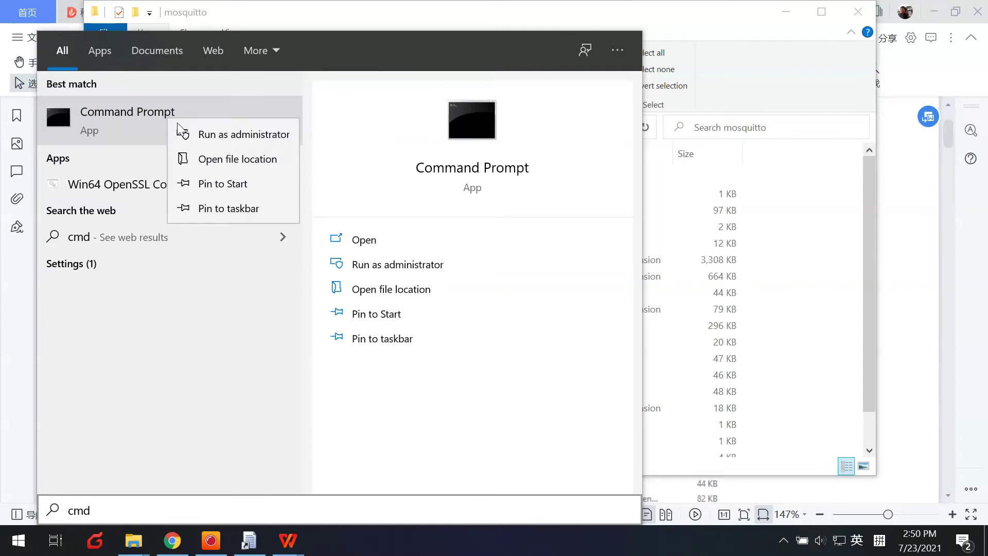
pyautogui.click(180, 125)
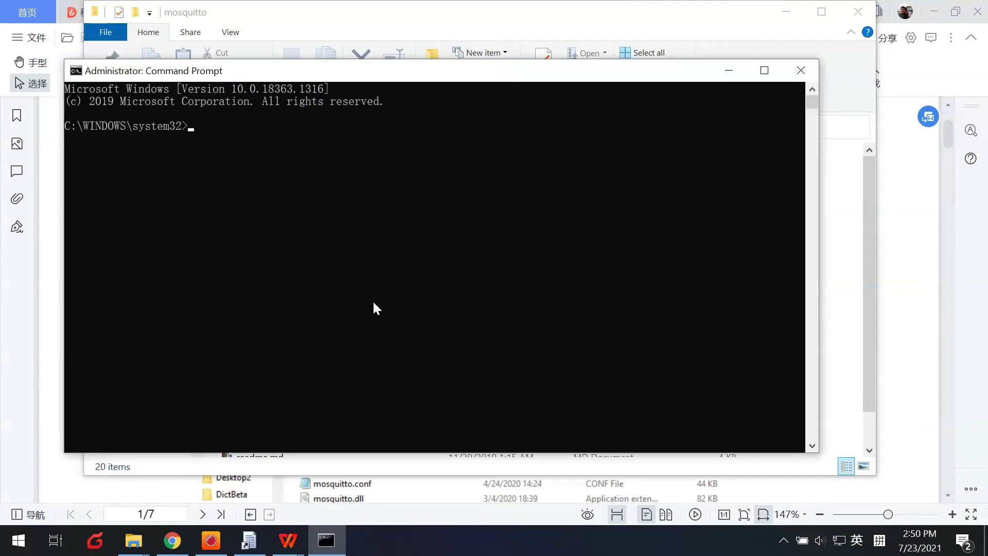
pyautogui.write('d')
pyautogui.hotkey('ctrl', 'v')
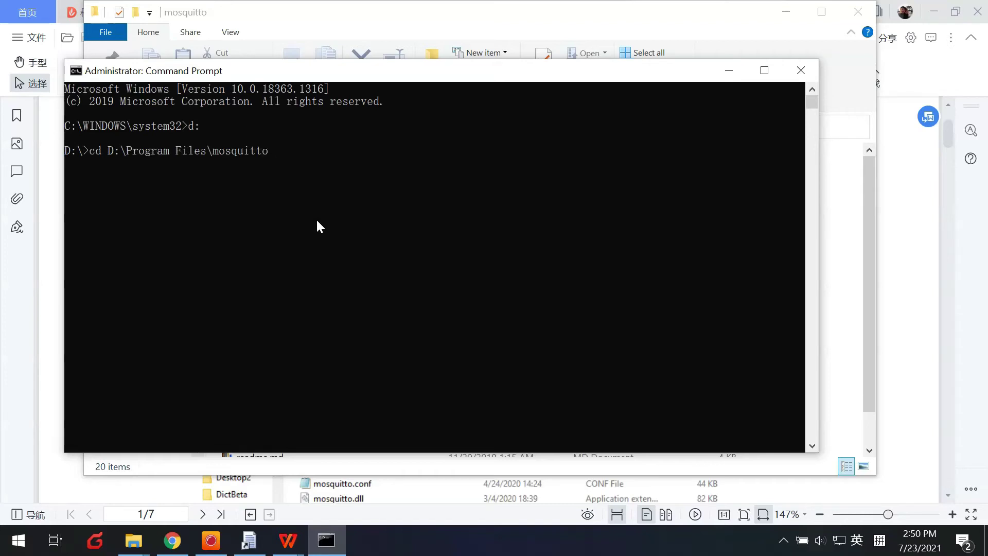
pyautogui.write('\\')
pyautogui.press('Return')
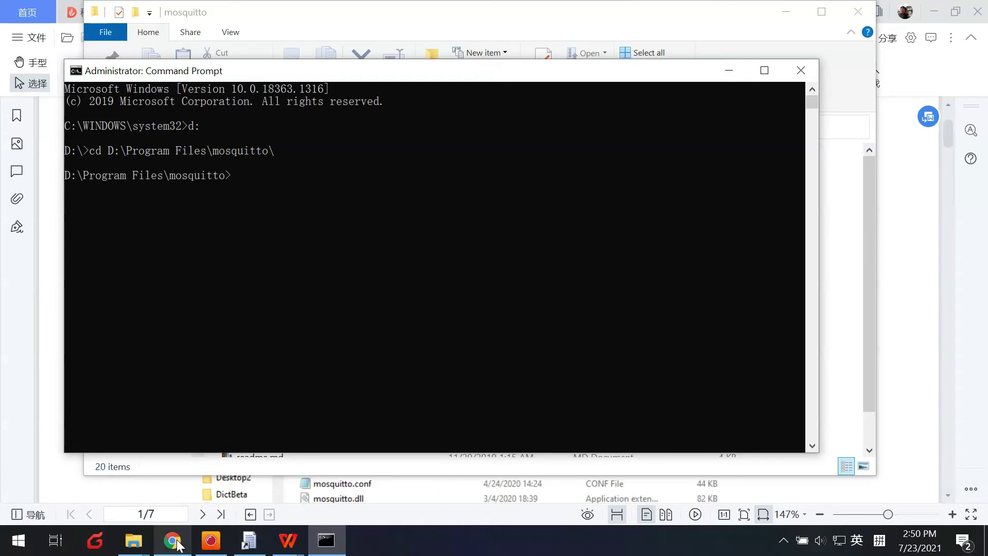
# Copy 'mosquitto.exe -c mosquitto.conf' from the PDF and run it at the prompt
pyautogui.moveTo(287, 541)
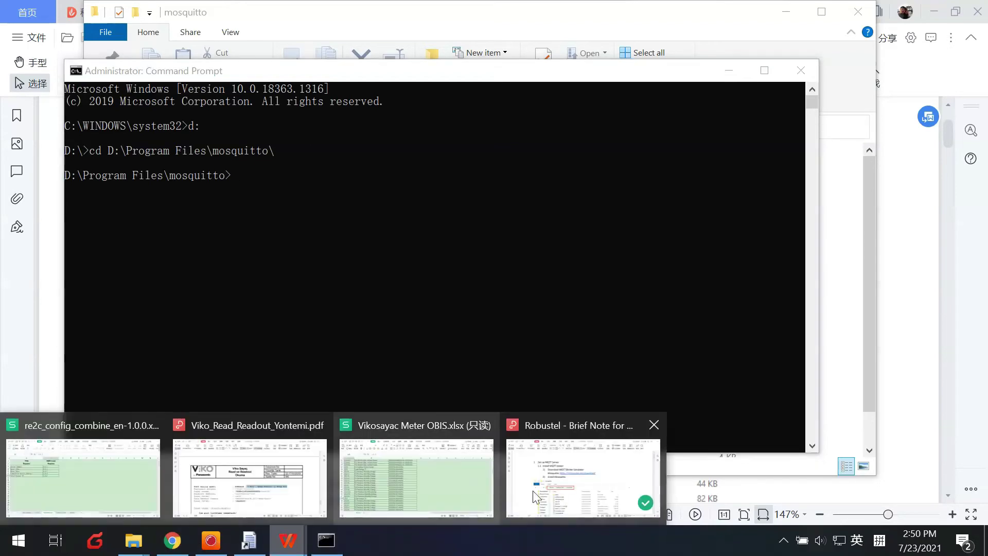
pyautogui.click(541, 494)
pyautogui.scroll(-10, 463, 401)
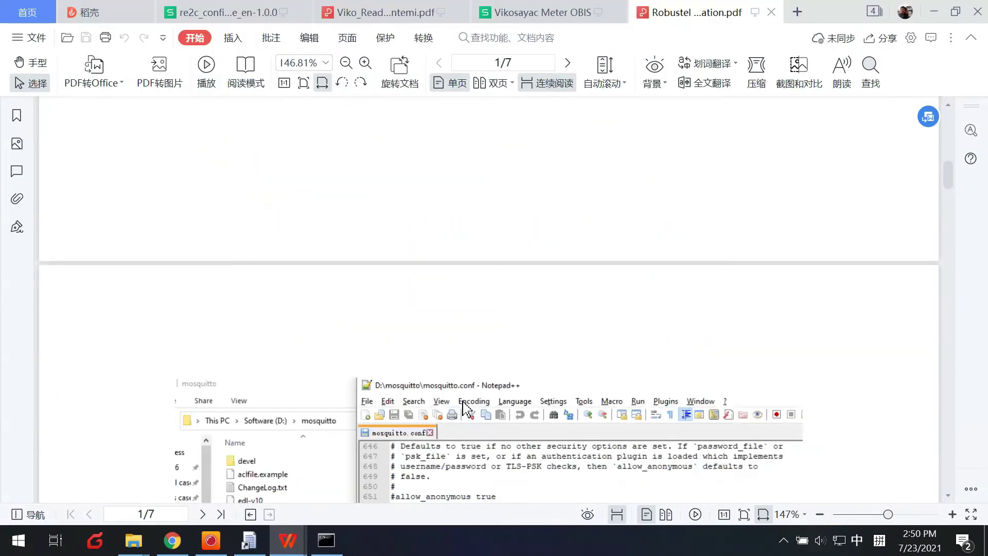
pyautogui.scroll(-3, 463, 400)
pyautogui.moveTo(457, 301); pyautogui.dragTo(658, 309)
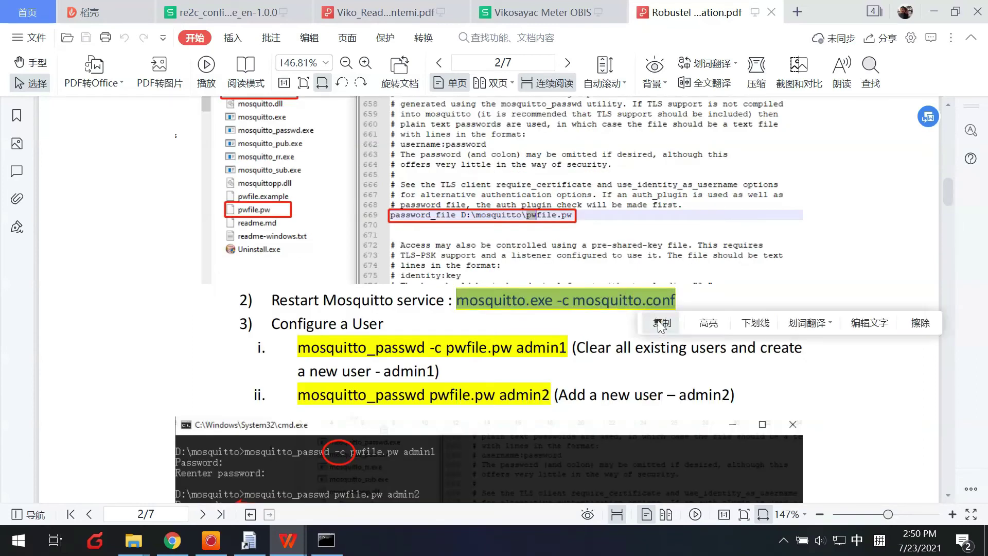
pyautogui.click(661, 323)
pyautogui.click(327, 541)
pyautogui.hotkey('ctrl', 'v')
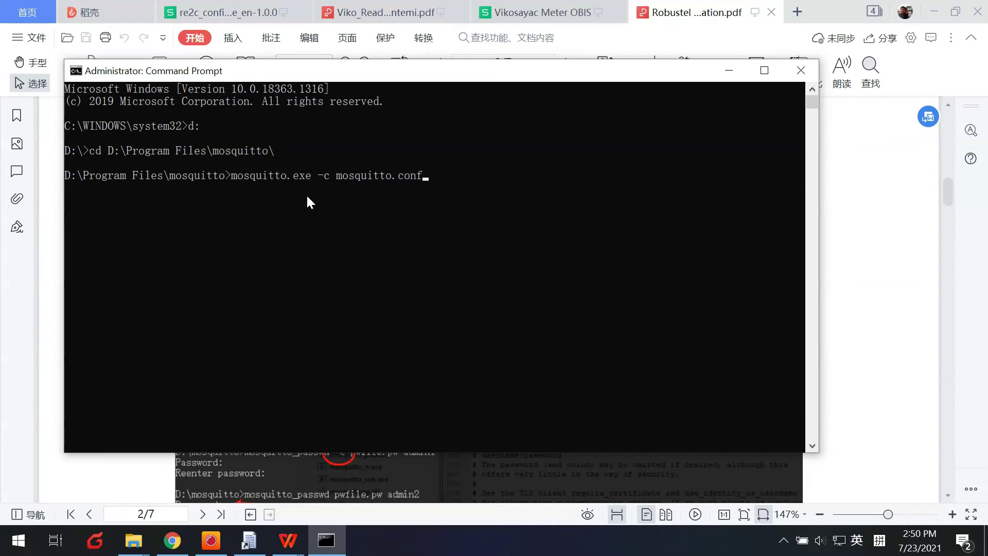
pyautogui.press('Return')
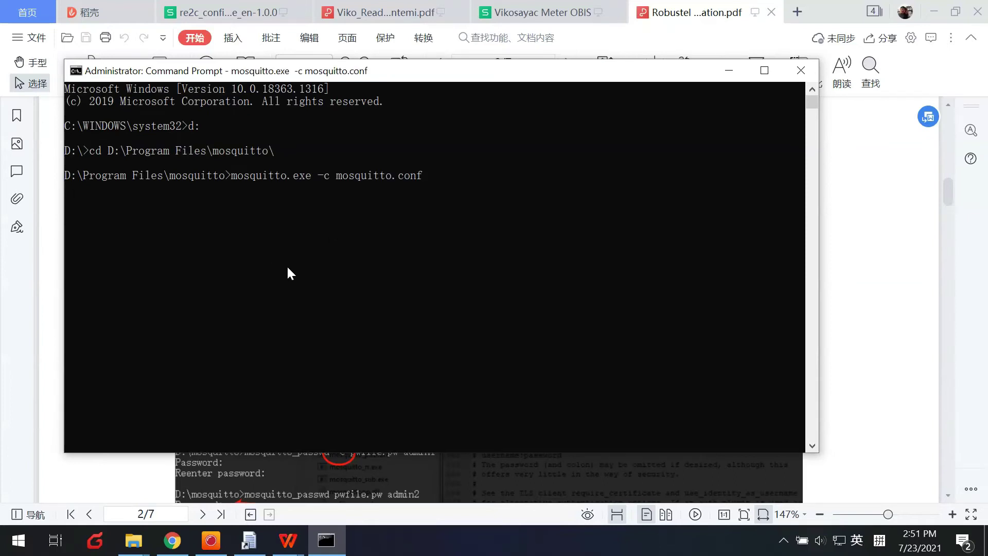
pyautogui.click(4, 550)
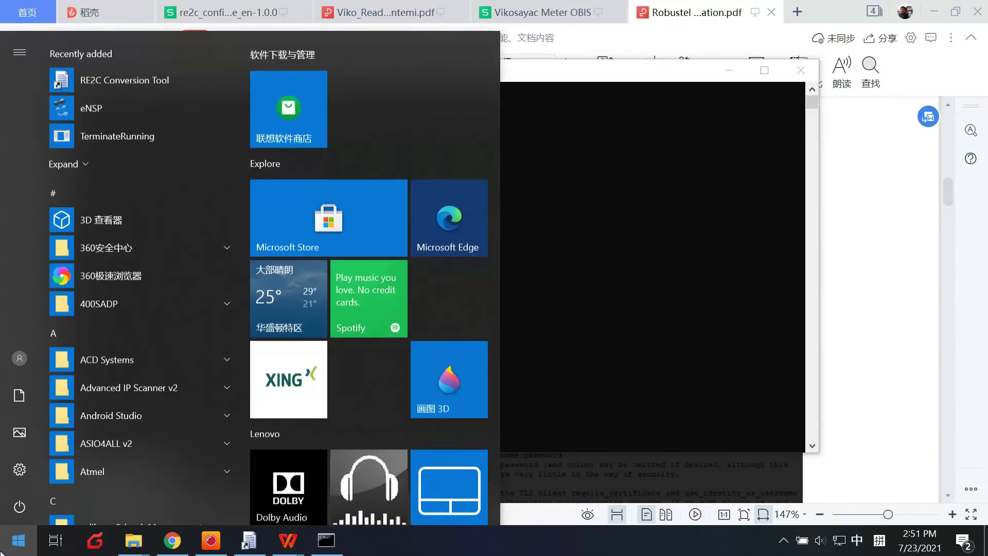
# Launch MQTTBox via Start search and open the win10 client to connect to 172.16.70.26
pyautogui.write('MQTT')
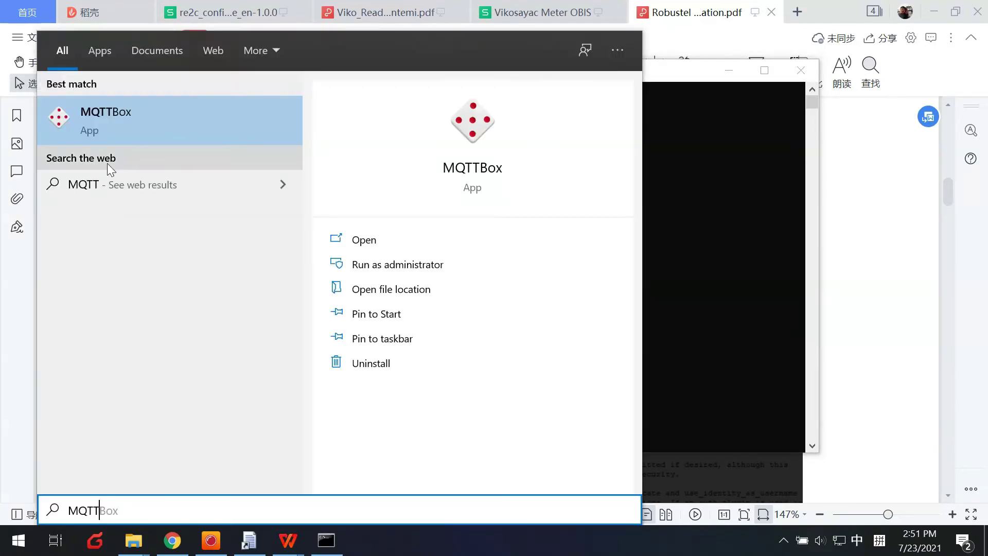
pyautogui.click(105, 125)
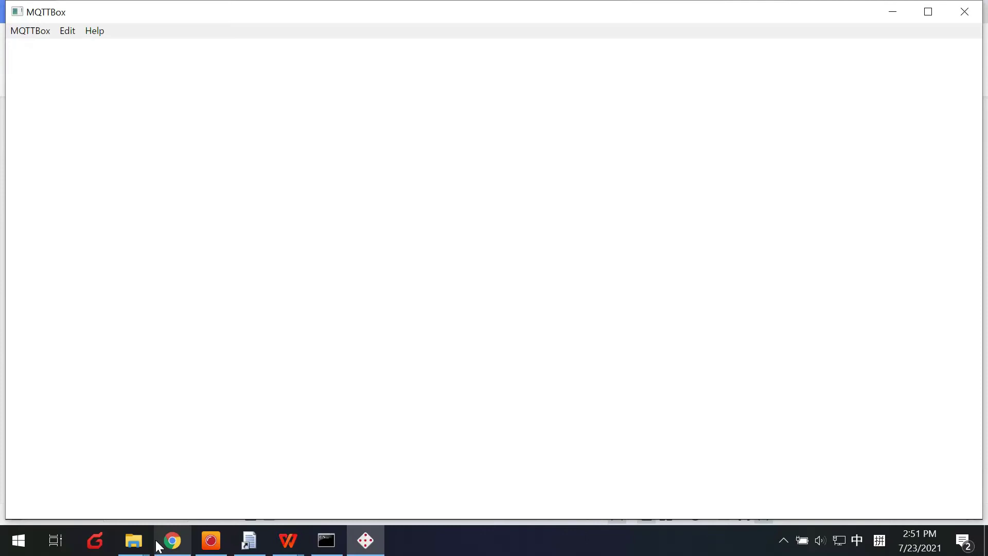
pyautogui.moveTo(161, 549)
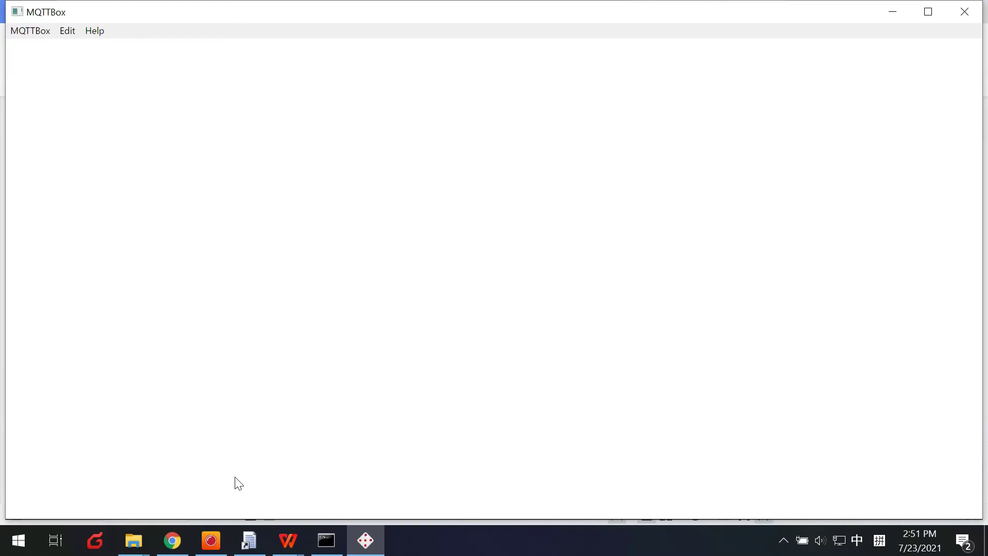
pyautogui.click(365, 540)
pyautogui.click(366, 540)
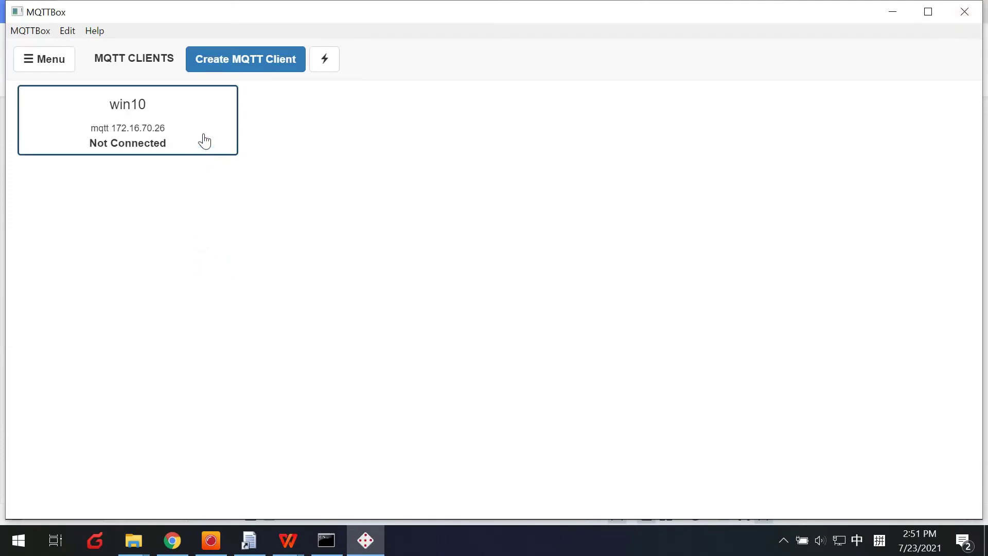
pyautogui.click(170, 122)
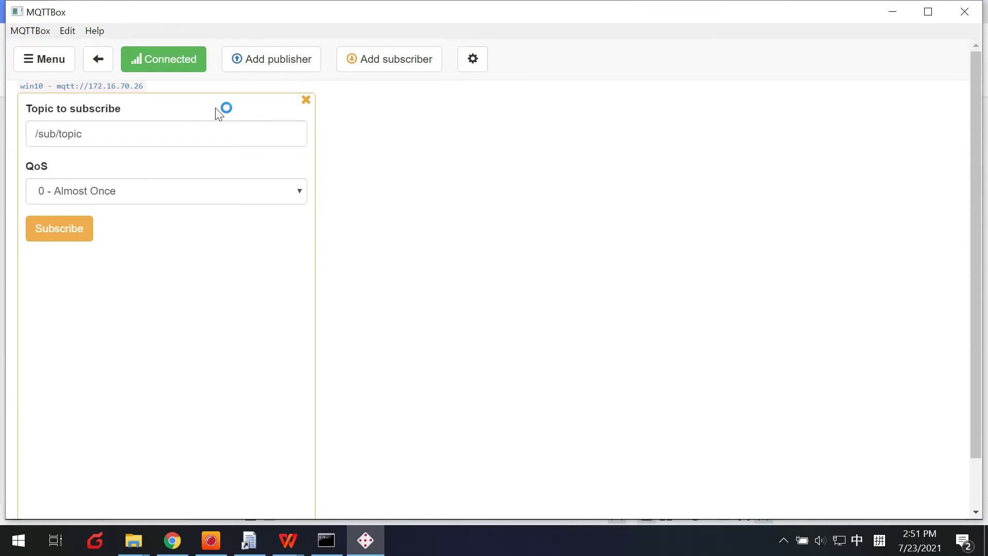
# In the client's connection settings, replace the name win10 with meter
pyautogui.click(472, 63)
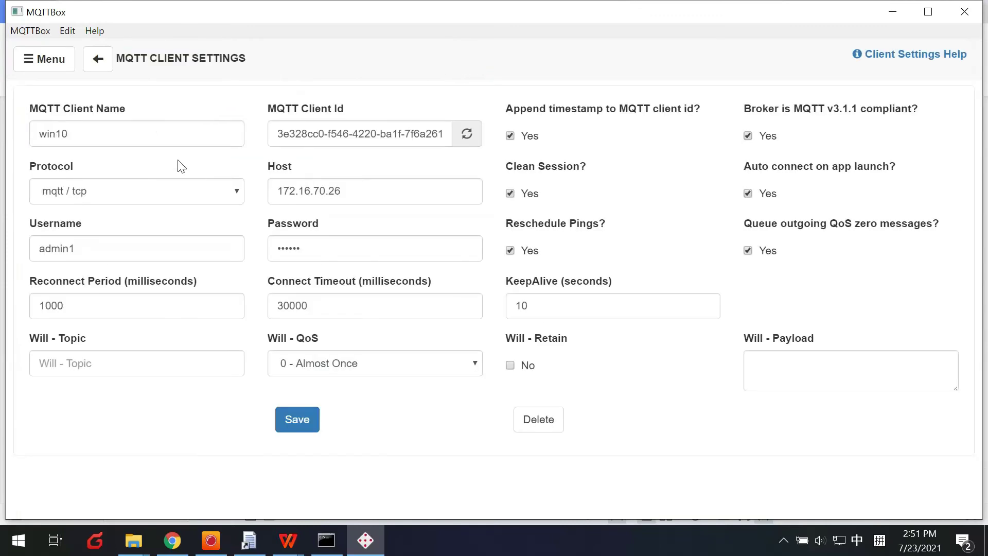
pyautogui.doubleClick(147, 136)
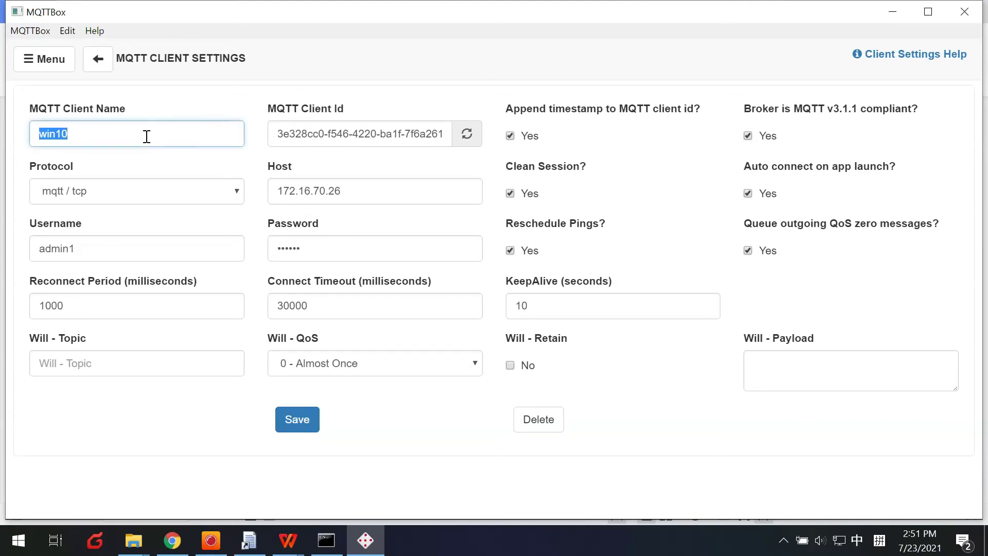
pyautogui.write('MEt')
pyautogui.press('shift')
pyautogui.press('BackSpace')
pyautogui.press('BackSpace')
pyautogui.press('BackSpace')
pyautogui.write('METE')
pyautogui.press('BackSpace')
pyautogui.press('BackSpace')
pyautogui.press('BackSpace')
pyautogui.press('BackSpace')
pyautogui.write('met')
pyautogui.click(296, 189)
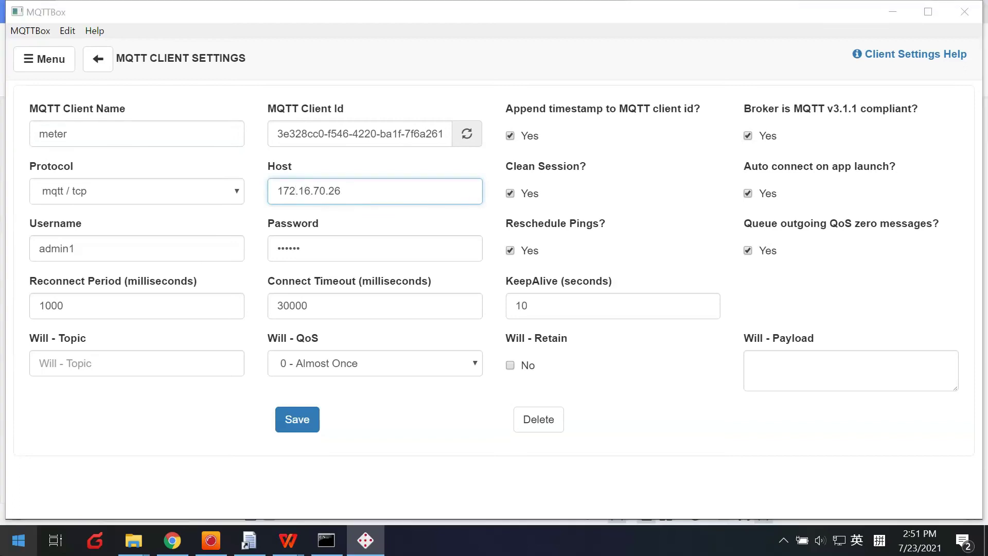
# Search the Start menu for cmd
pyautogui.click(8, 547)
pyautogui.write('c')
pyautogui.press('shift')
pyautogui.write('md')
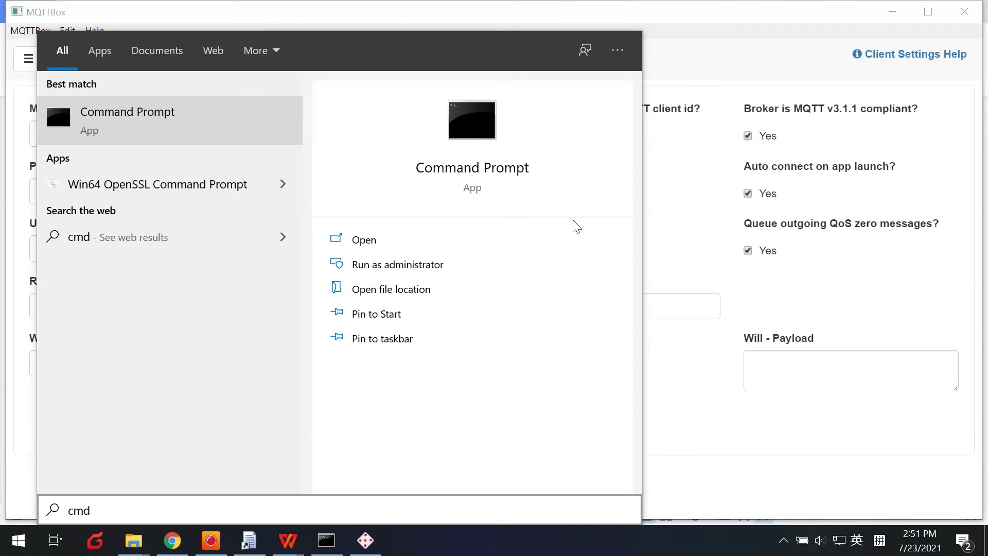
# Open Command Prompt, run ipconfig and copy the IPv4 address 172.16.70.26
pyautogui.press('Return')
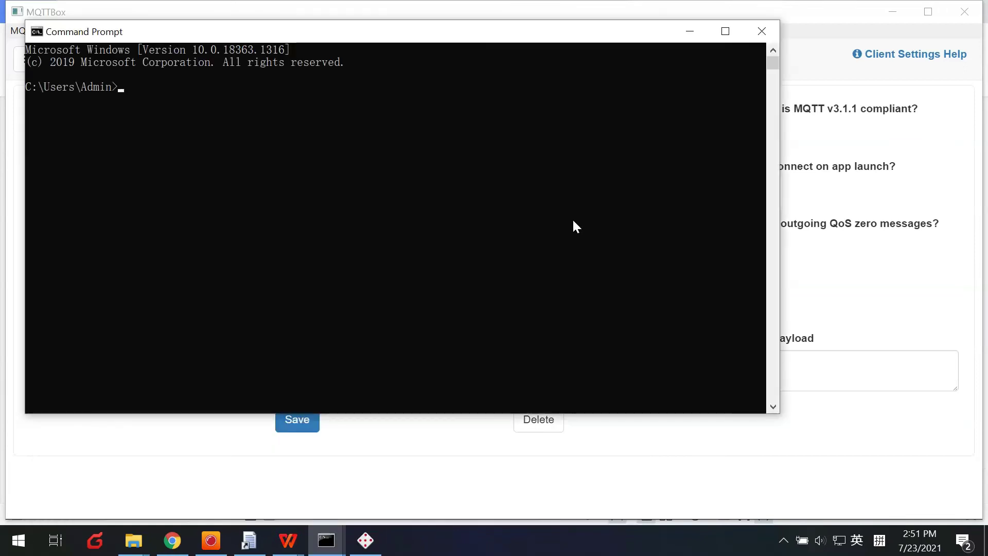
pyautogui.write('ipconfig')
pyautogui.press('Return')
pyautogui.scroll(10, 370, 231)
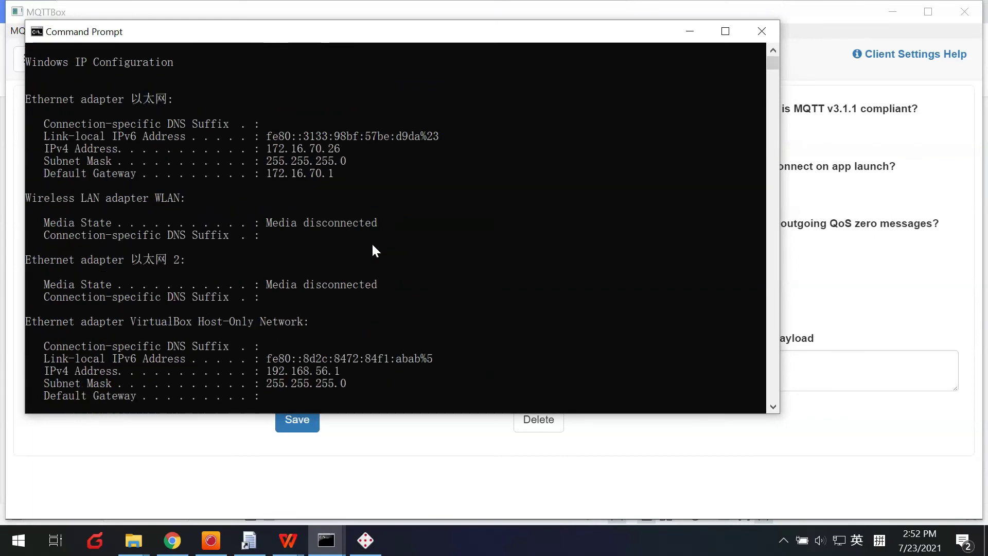
pyautogui.moveTo(269, 200); pyautogui.dragTo(289, 199)
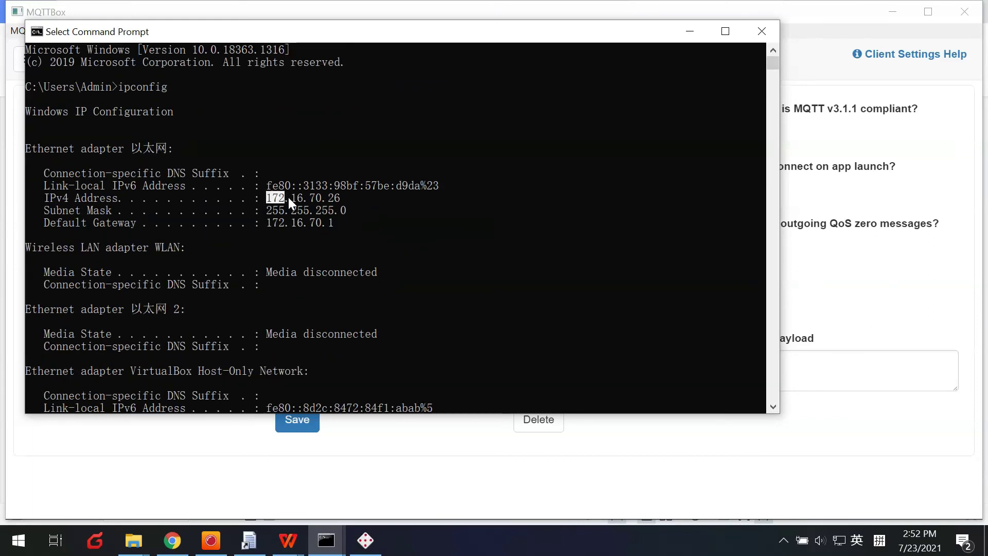
pyautogui.rightClick(323, 199)
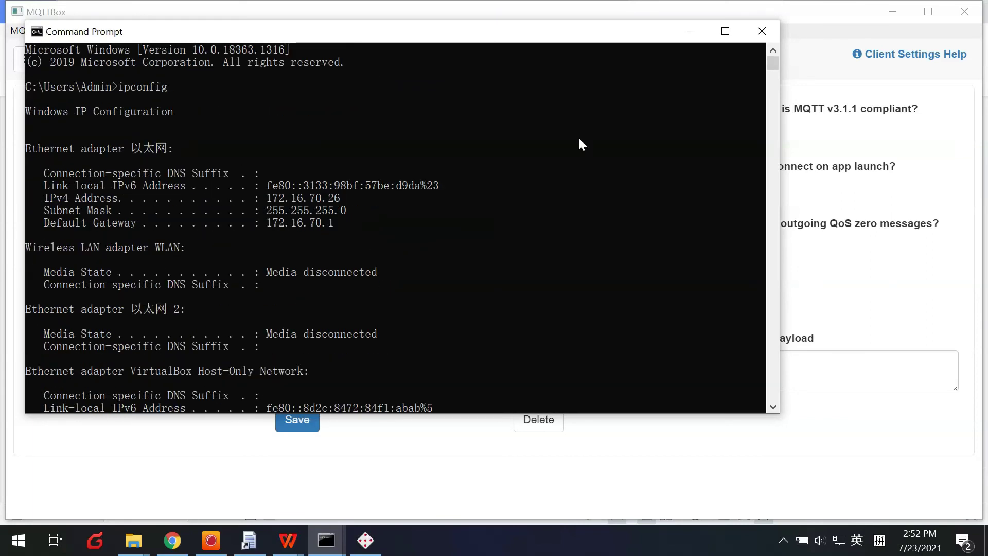
# Paste 172.16.70.26 into Host and change the username from admin1 to admin
pyautogui.click(690, 32)
pyautogui.tripleClick(353, 190)
pyautogui.write('172.16.70.26')
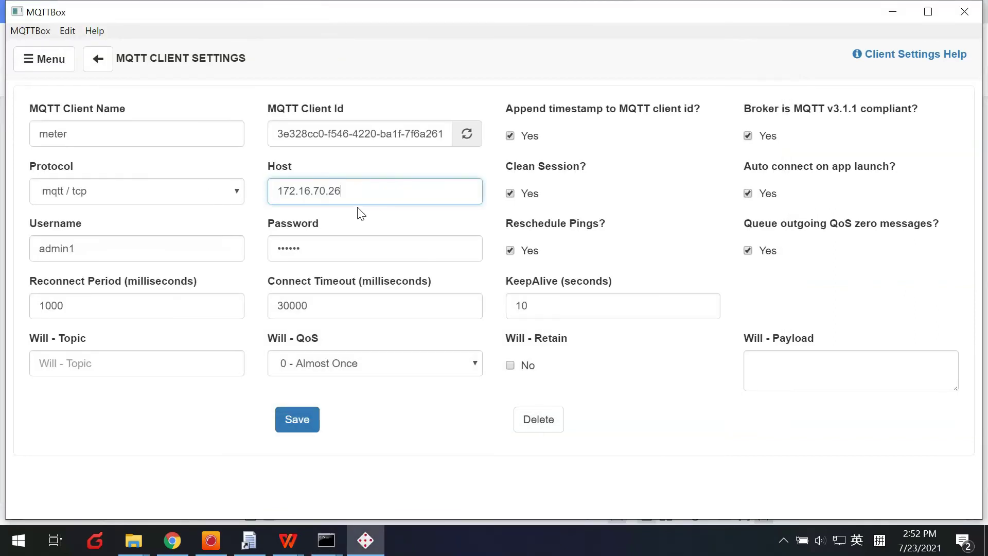
pyautogui.click(164, 240)
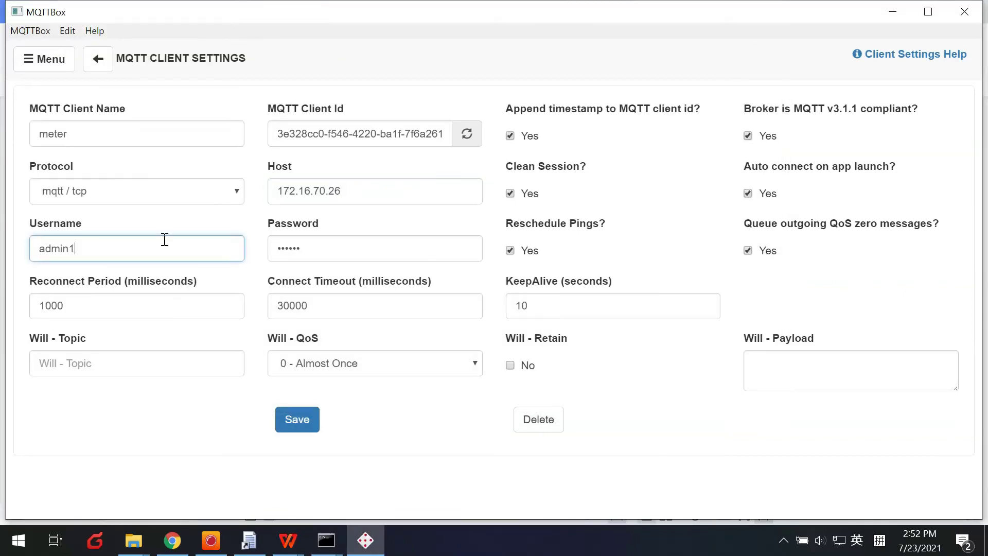
pyautogui.moveTo(44, 248); pyautogui.dragTo(99, 248)
pyautogui.click(132, 248)
pyautogui.moveTo(164, 250); pyautogui.dragTo(5, 234)
pyautogui.write('adm')
# Enter a new password, keep the mqtt / tcp protocol, and save the client
pyautogui.doubleClick(295, 259)
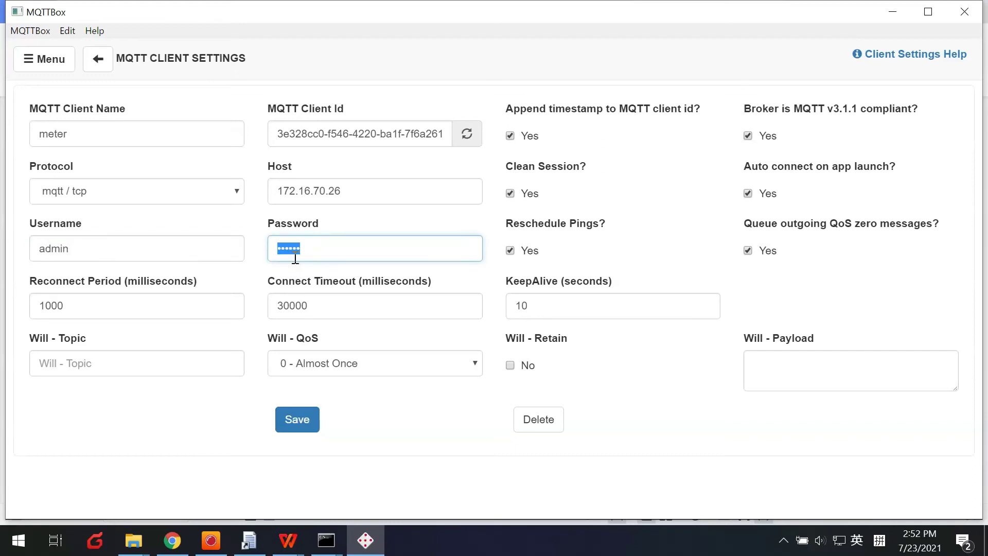
pyautogui.write('pu')
pyautogui.click(169, 311)
pyautogui.click(366, 314)
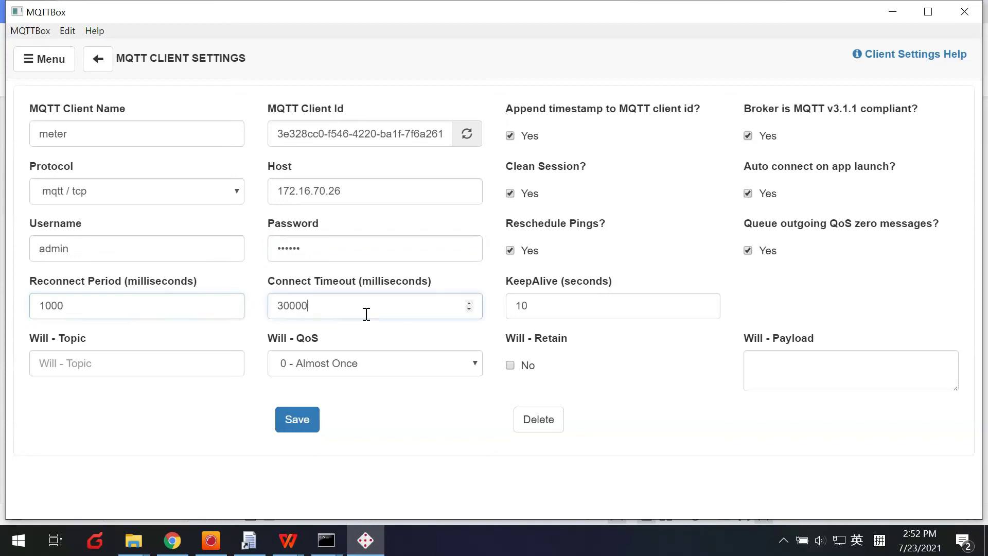
pyautogui.click(151, 201)
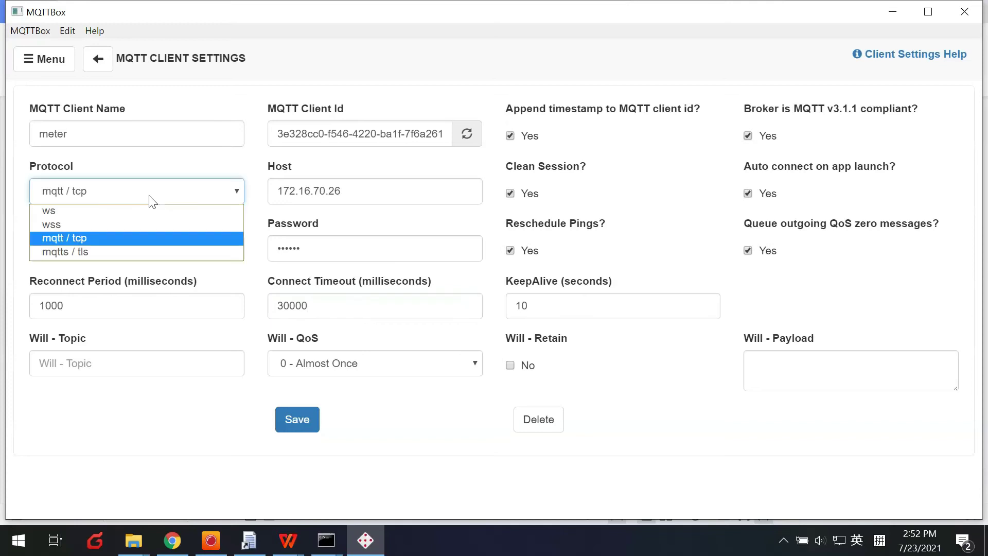
pyautogui.click(85, 238)
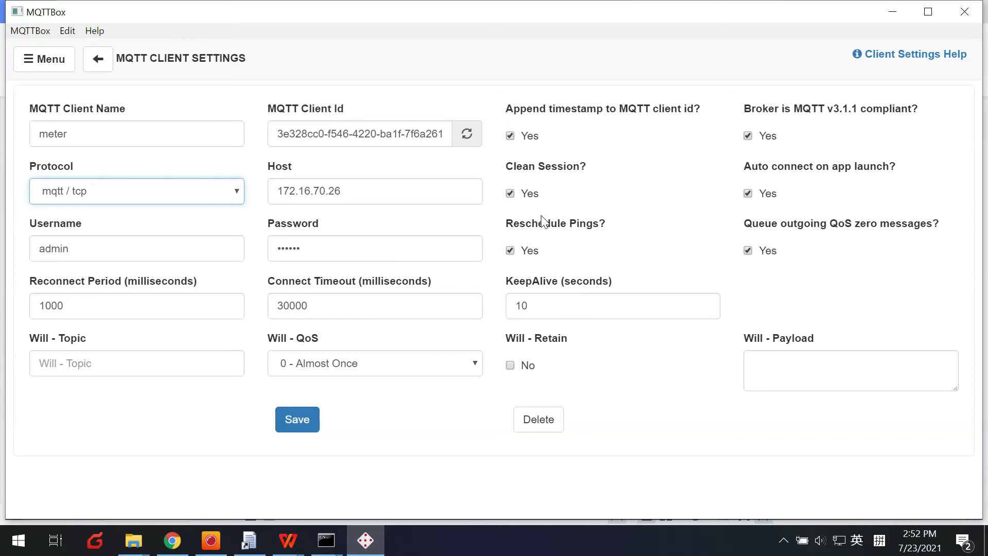
pyautogui.click(313, 419)
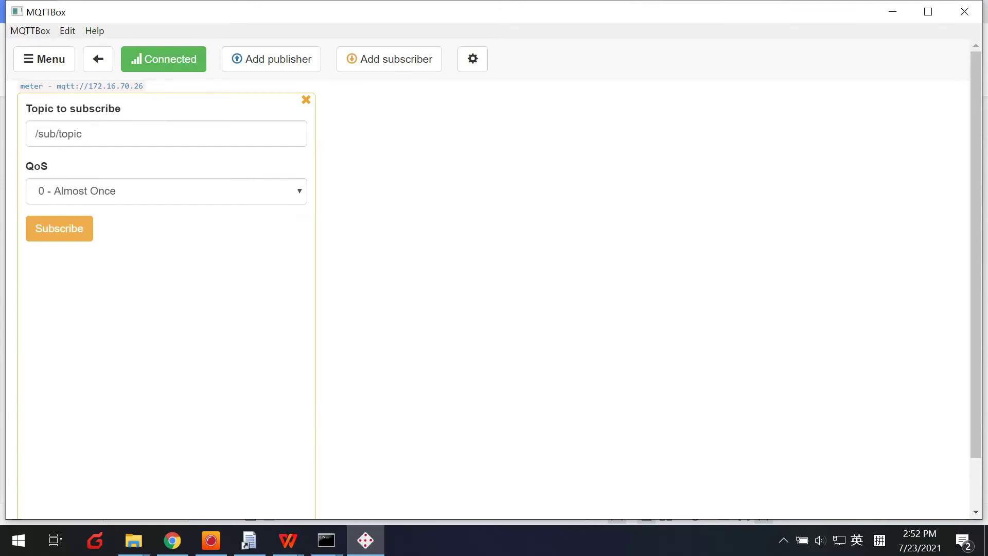
# Replace the default /sub/topic subscription topic with meter/IEC62056-21
pyautogui.click(42, 134)
pyautogui.hotkey('ctrl', 'a')
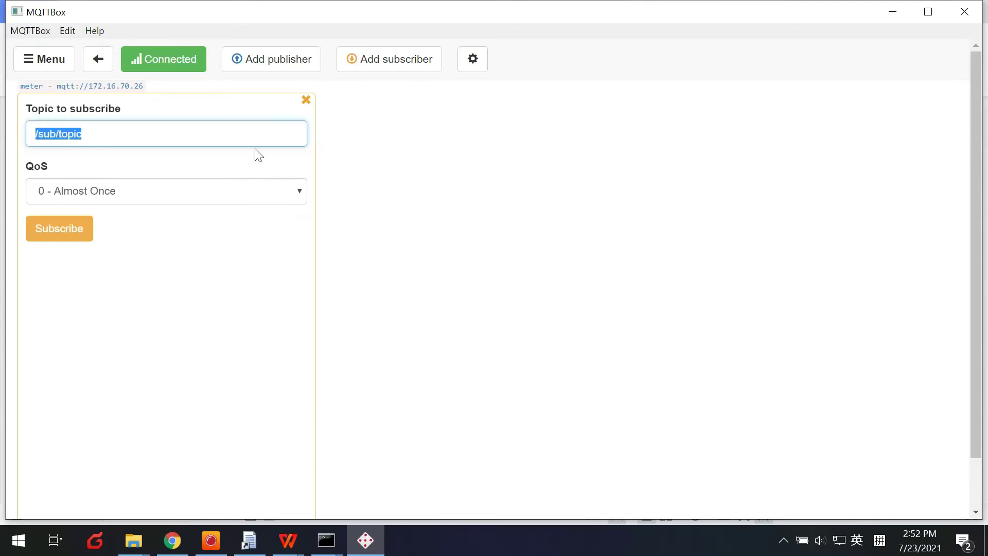
pyautogui.write('meter/IEC62056-21')
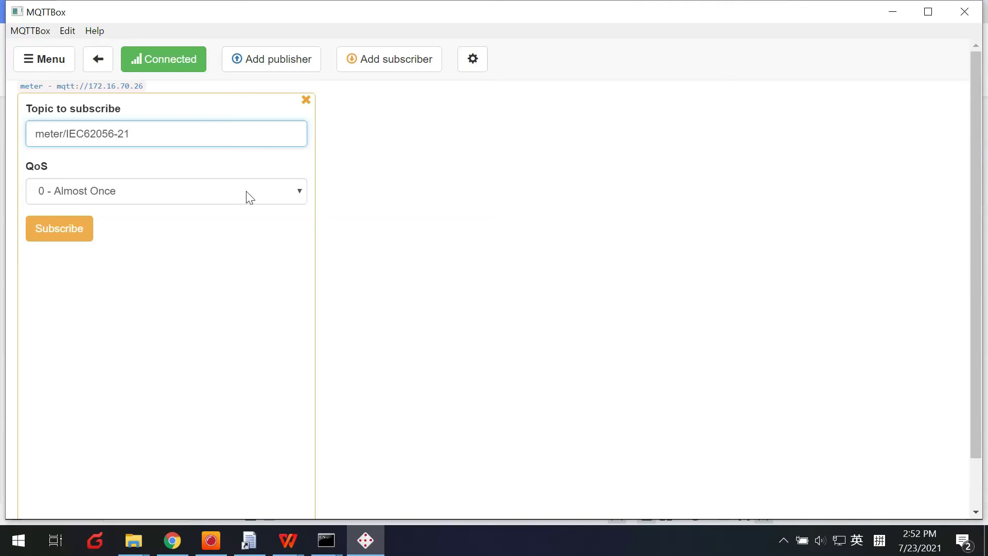
pyautogui.click(209, 271)
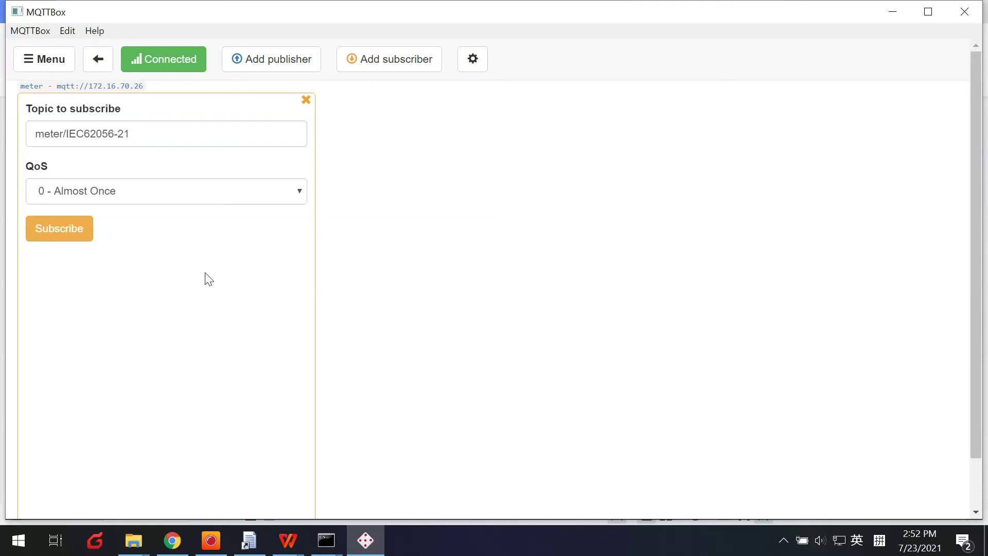
# Enable the router's MQTT client and set Remote Server to the PC's IPv4 address 172.16.70.26
pyautogui.click(176, 542)
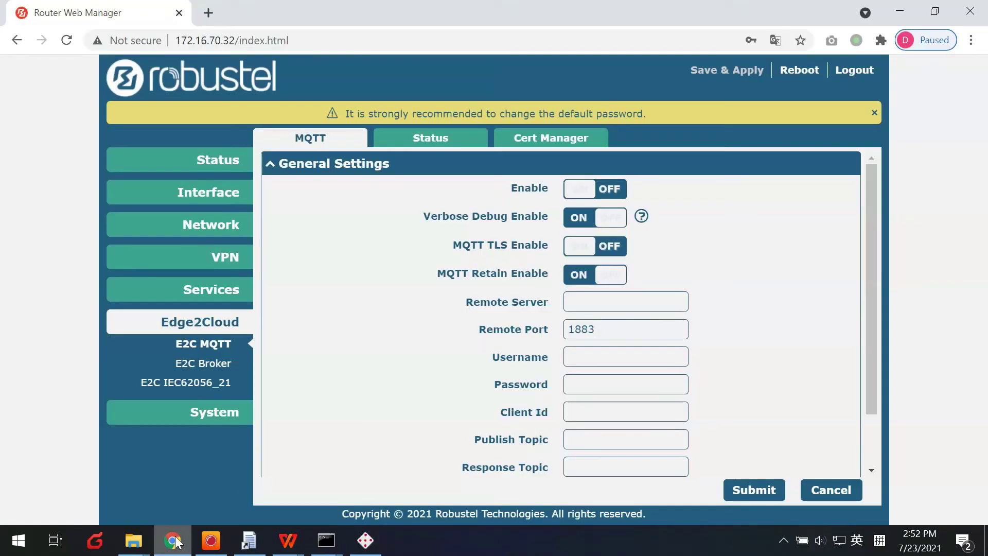
pyautogui.click(608, 193)
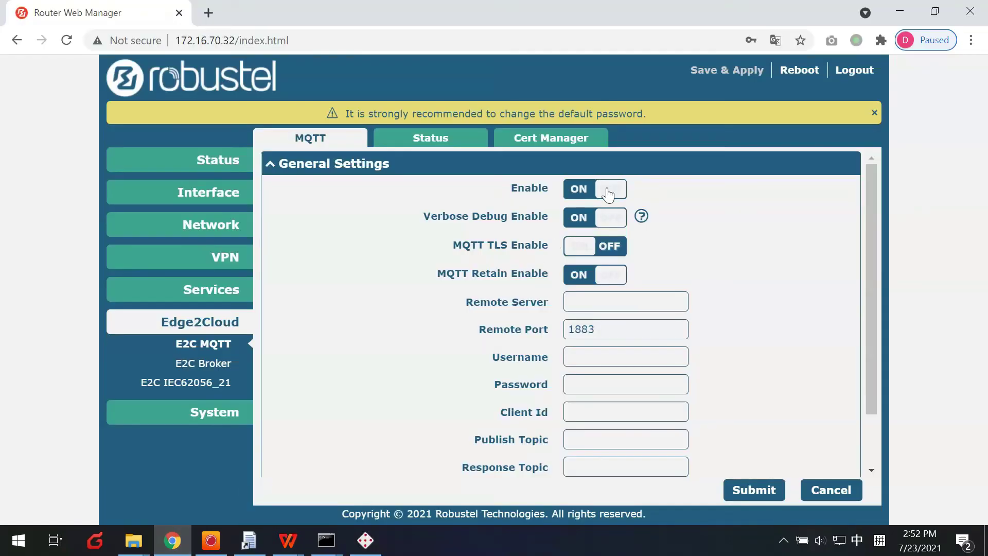
pyautogui.click(593, 304)
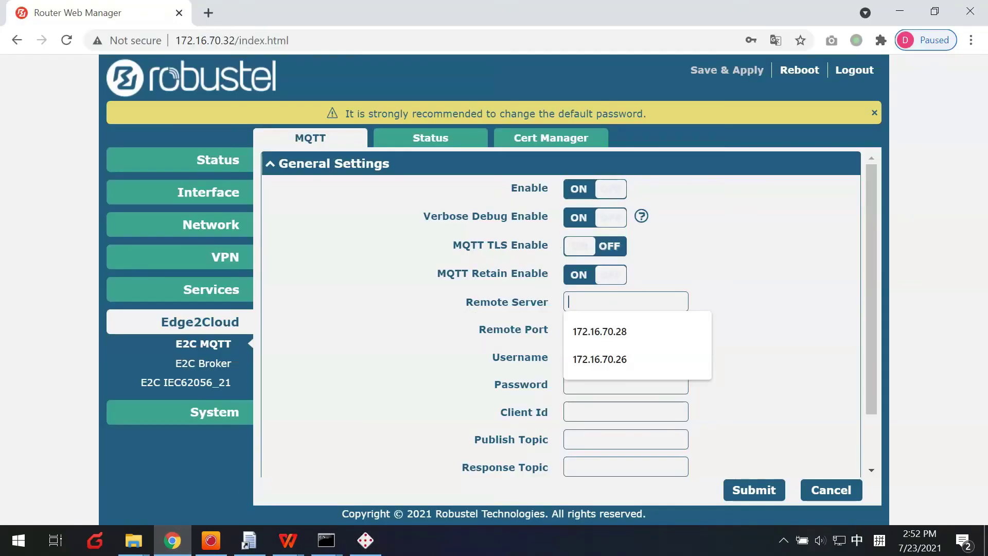
pyautogui.click(326, 540)
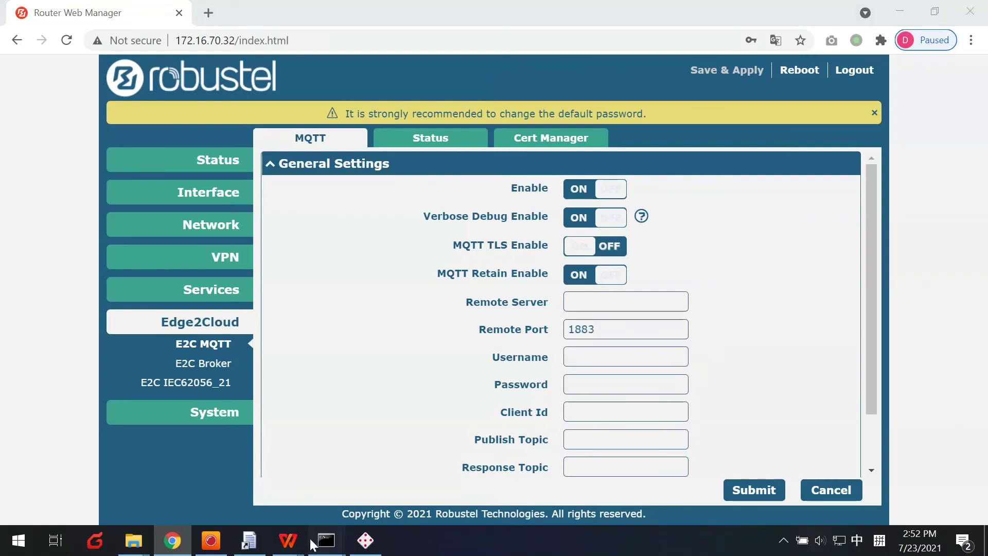
pyautogui.click(360, 465)
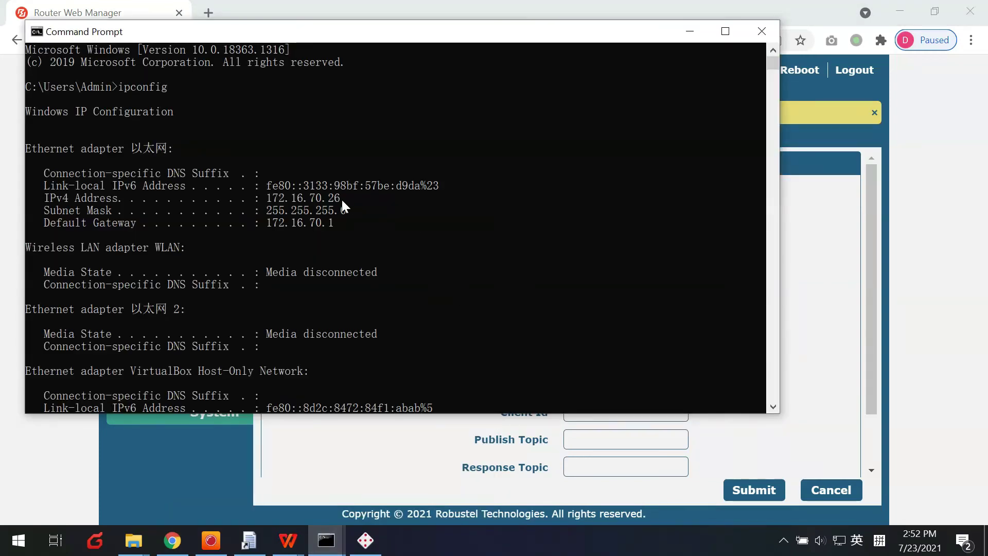
pyautogui.moveTo(342, 200); pyautogui.dragTo(285, 196)
pyautogui.rightClick(273, 197)
pyautogui.click(803, 258)
pyautogui.click(623, 302)
pyautogui.write('172.16.70.26')
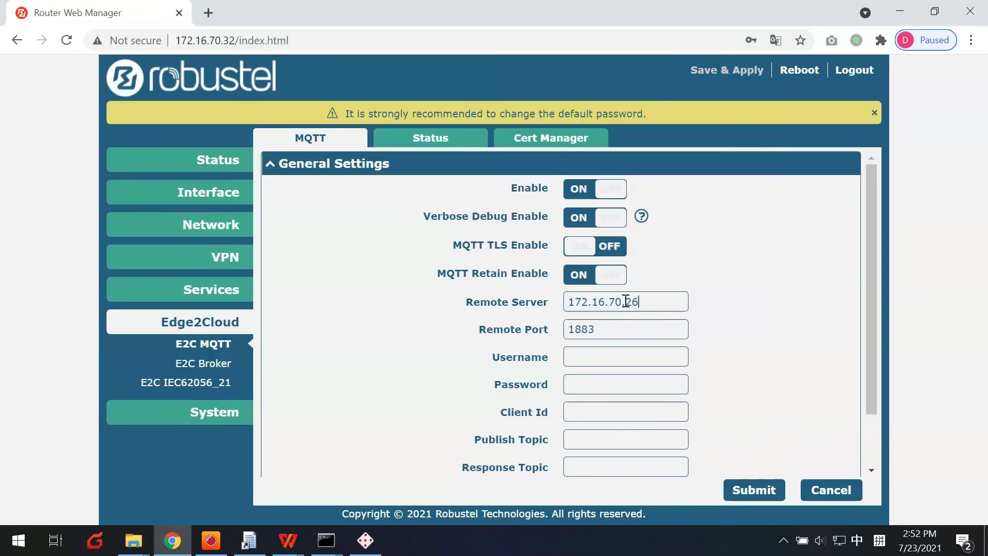
# Fill in the MQTT username admin, copied from MQTTBox's client settings, and the password
pyautogui.click(643, 357)
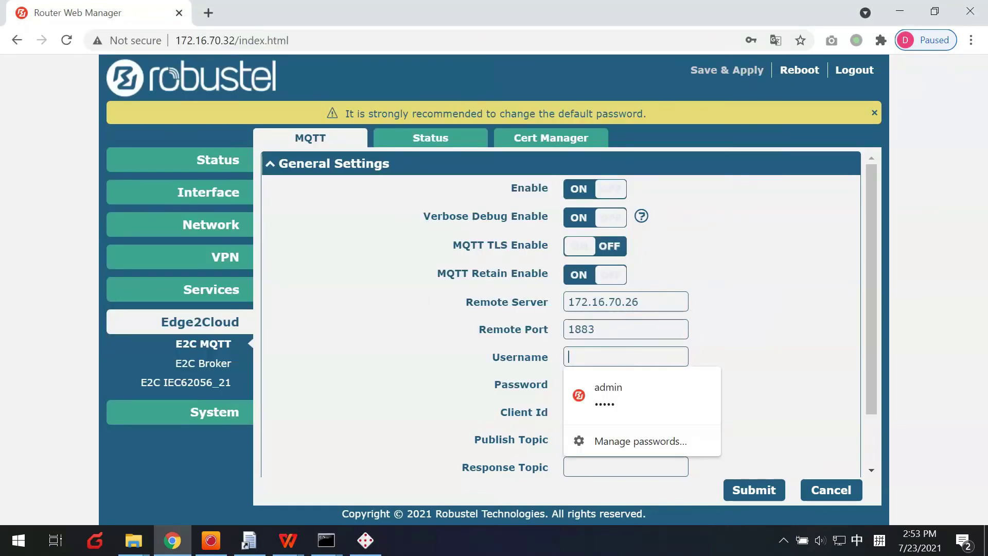
pyautogui.hotkey('alt', 'Tab')
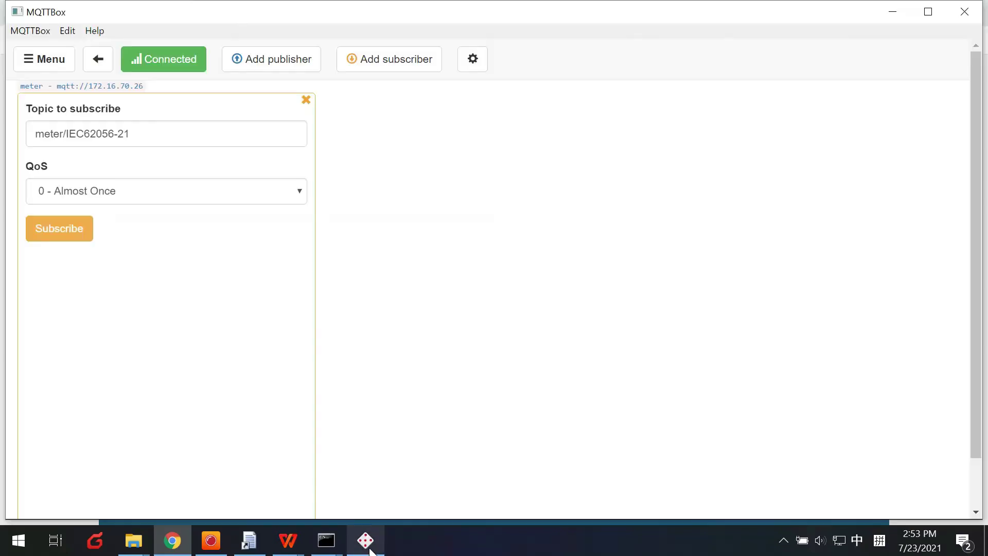
pyautogui.click(472, 60)
pyautogui.doubleClick(54, 249)
pyautogui.hotkey('ctrl', 'c')
pyautogui.click(172, 540)
pyautogui.hotkey('ctrl', 'v')
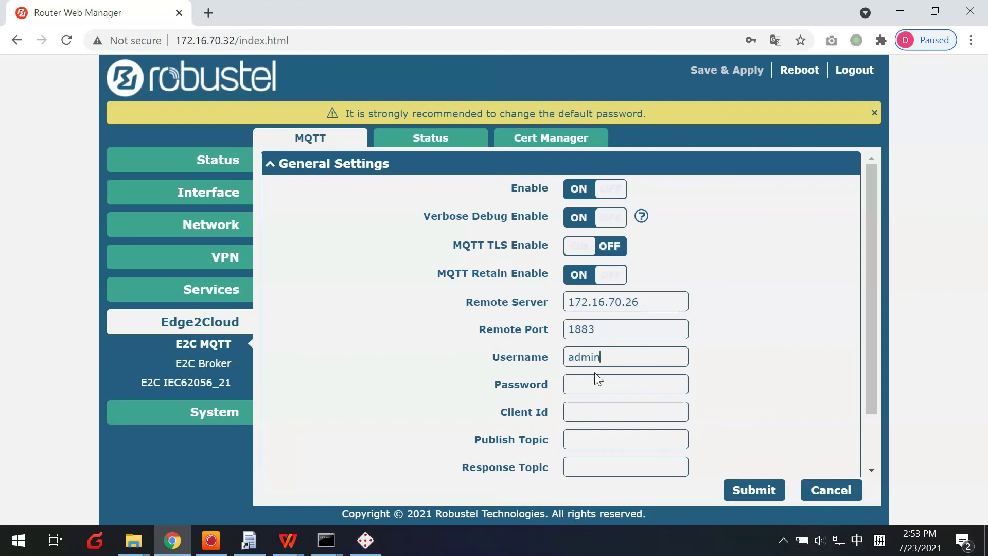
pyautogui.click(594, 384)
pyautogui.write('ad')
# Set the MQTT Client Id to user1
pyautogui.click(366, 541)
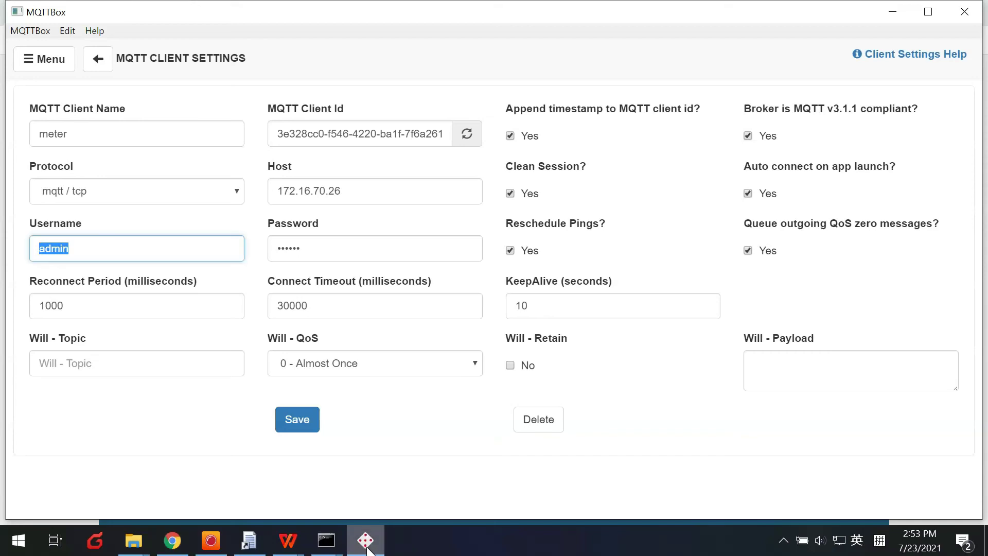
pyautogui.click(366, 540)
pyautogui.click(607, 408)
pyautogui.write('USER')
pyautogui.press('BackSpace')
pyautogui.press('BackSpace')
pyautogui.press('BackSpace')
pyautogui.press('BackSpace')
pyautogui.write('user1')
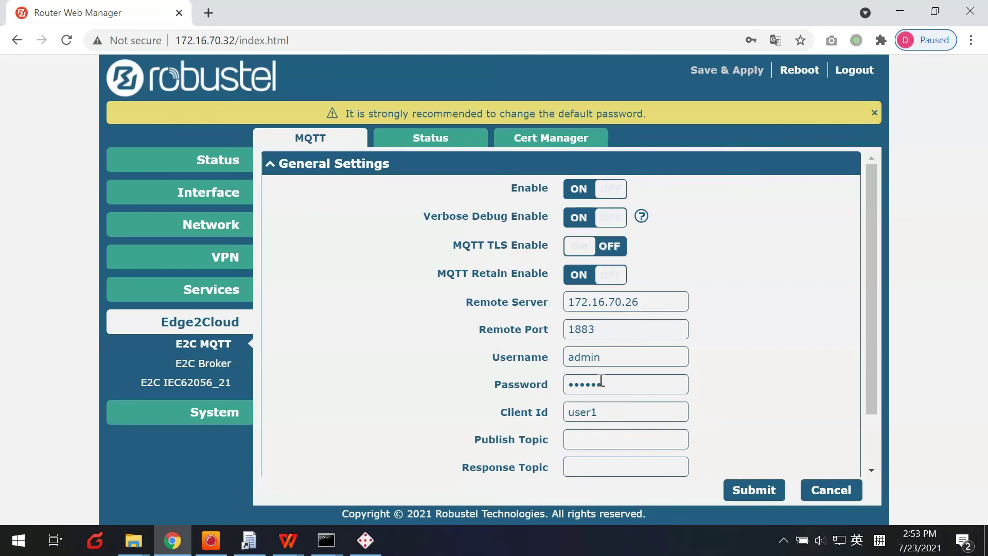
# Set Publish Topic to meter/IEC62056-21, response topic test1 and subscribe topic test2
pyautogui.scroll(-2, 602, 384)
pyautogui.click(595, 369)
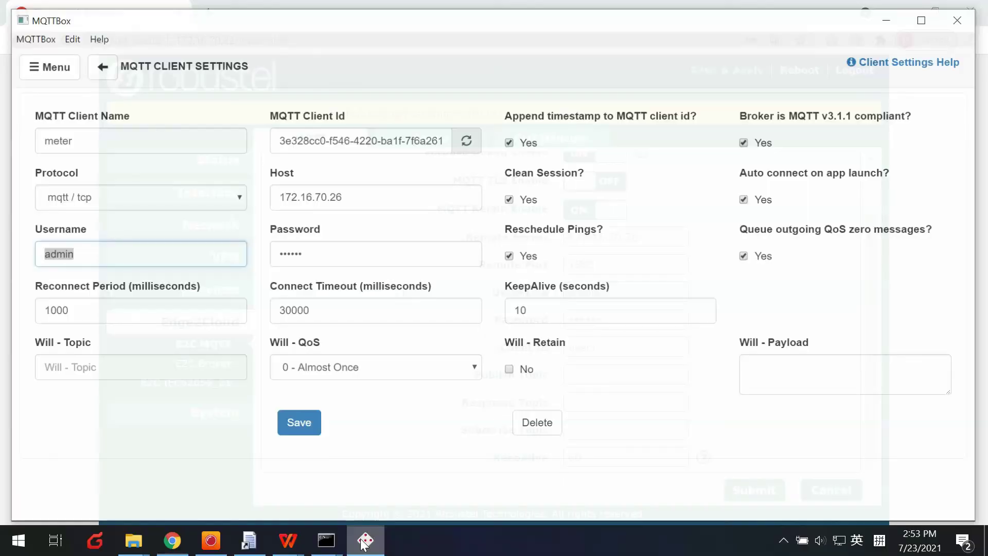
pyautogui.click(365, 540)
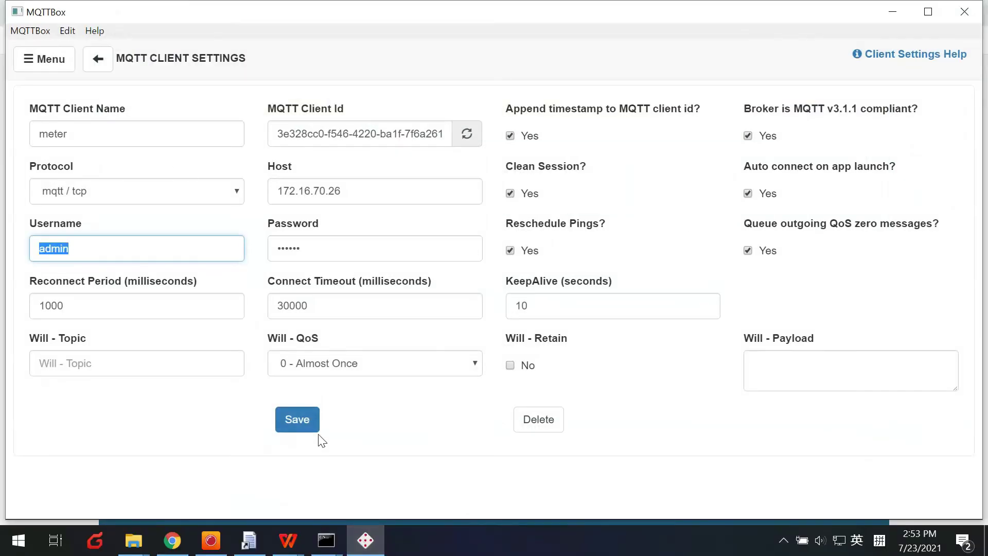
pyautogui.click(311, 426)
pyautogui.tripleClick(64, 129)
pyautogui.hotkey('ctrl', 'c')
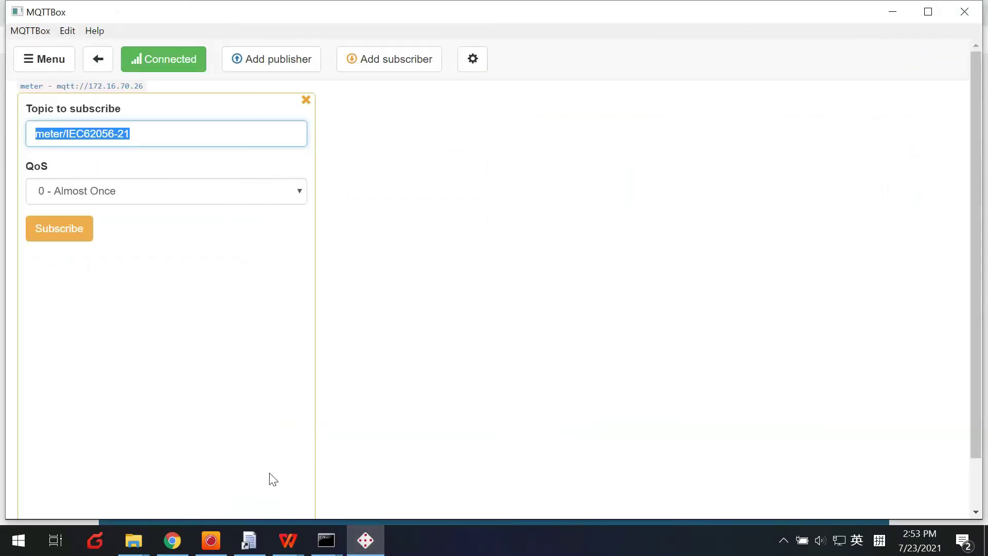
pyautogui.click(172, 540)
pyautogui.hotkey('ctrl', 'v')
pyautogui.click(605, 397)
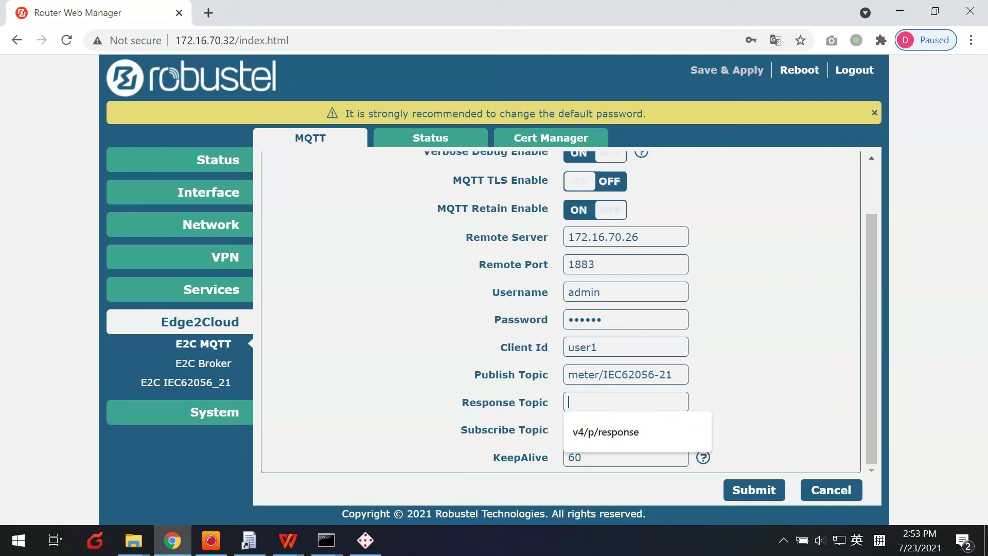
pyautogui.write('test')
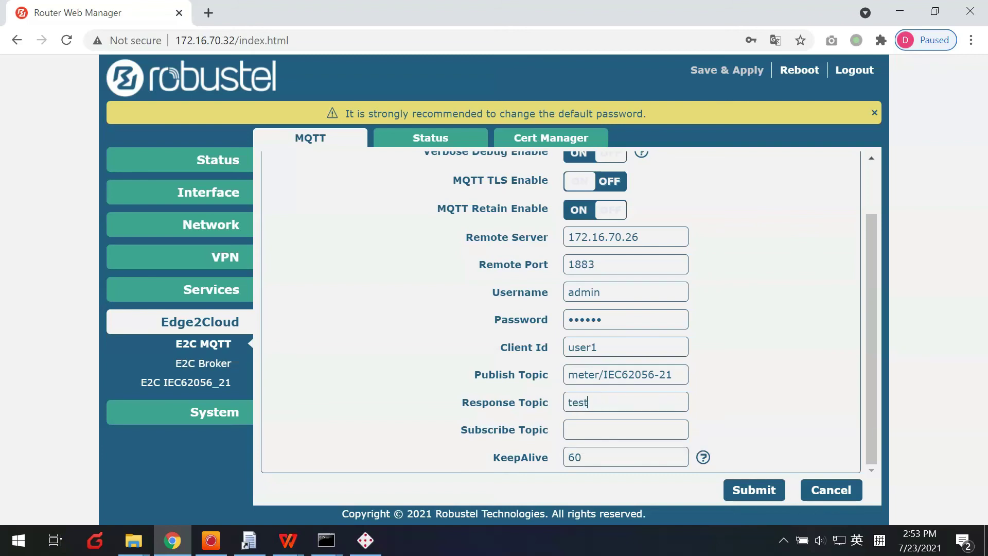
pyautogui.write('test2')
# Submit the E2C MQTT configuration and Save & Apply it
pyautogui.click(754, 489)
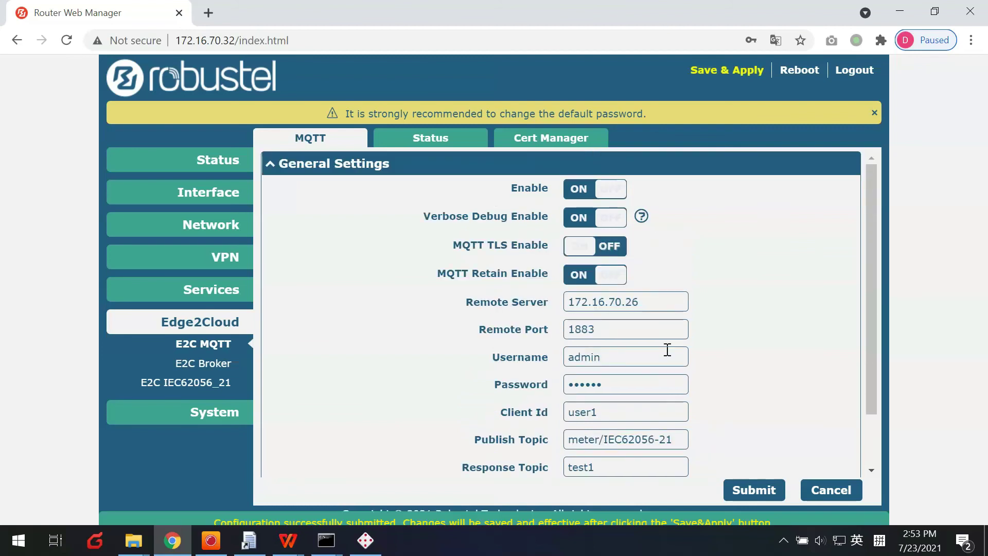
pyautogui.click(715, 72)
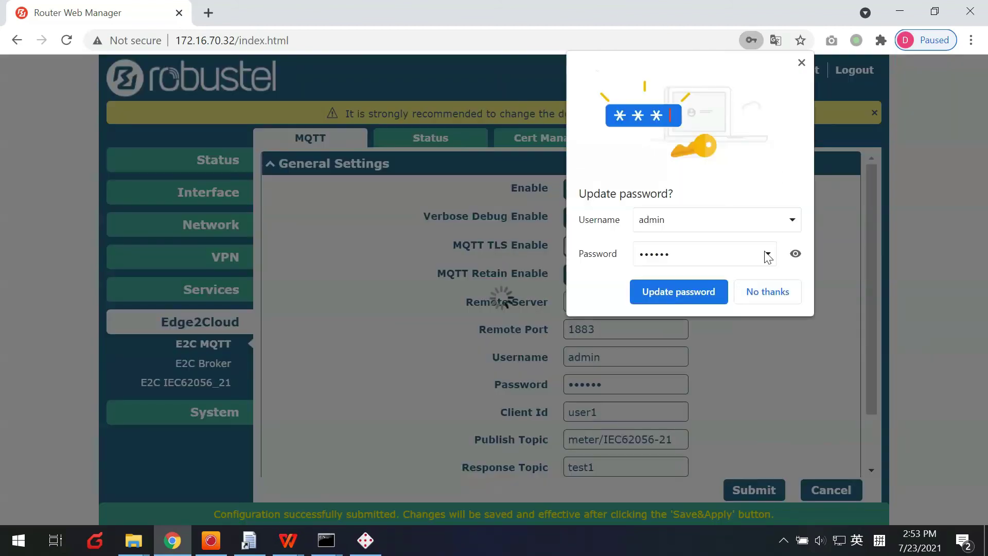
pyautogui.click(802, 62)
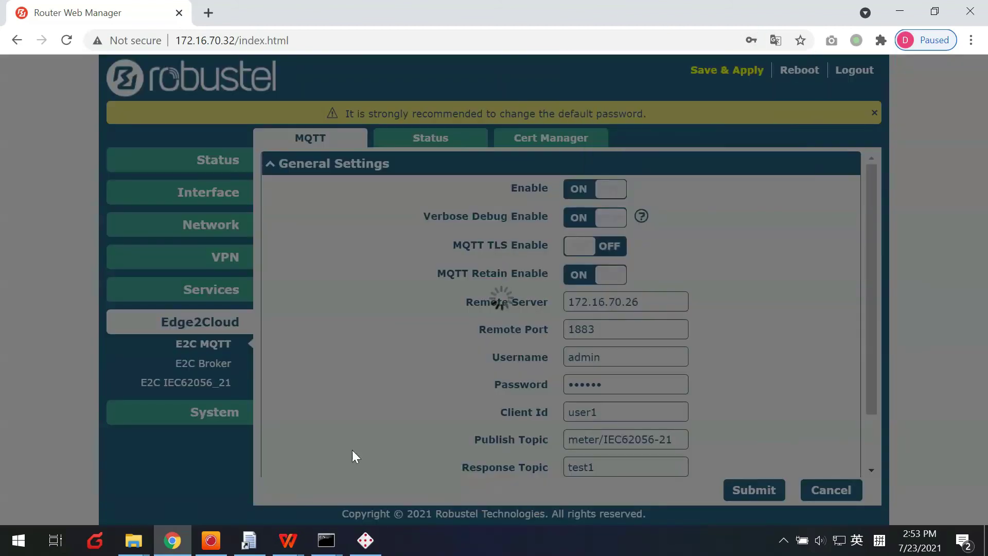
pyautogui.click(366, 541)
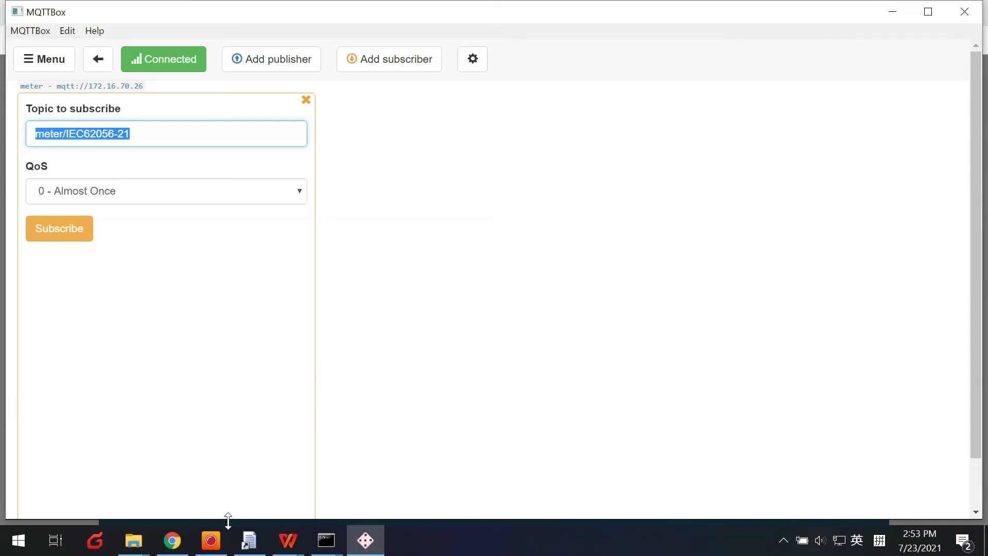
pyautogui.click(174, 544)
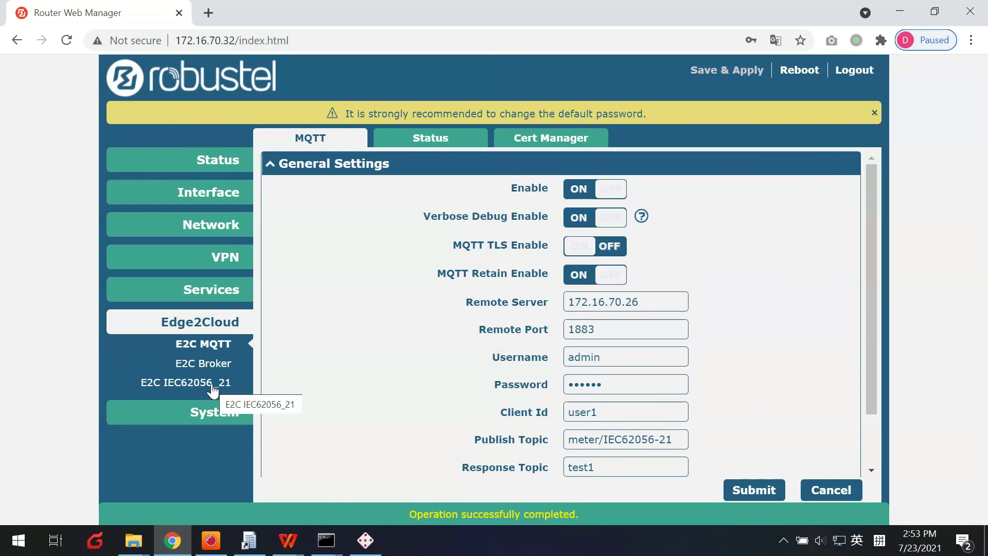
# Check the MQTT Status page showing the broker and cloud as Connected
pyautogui.click(413, 140)
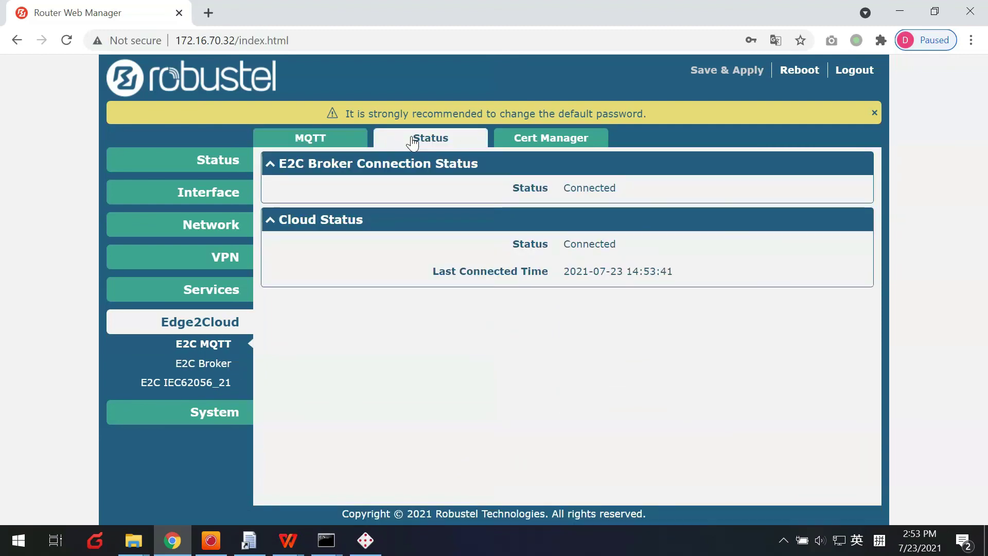
pyautogui.doubleClick(589, 188)
pyautogui.doubleClick(589, 244)
pyautogui.click(181, 348)
# Review the E2C IEC62056_21 Channel Status for the successfully read meter channels
pyautogui.click(201, 382)
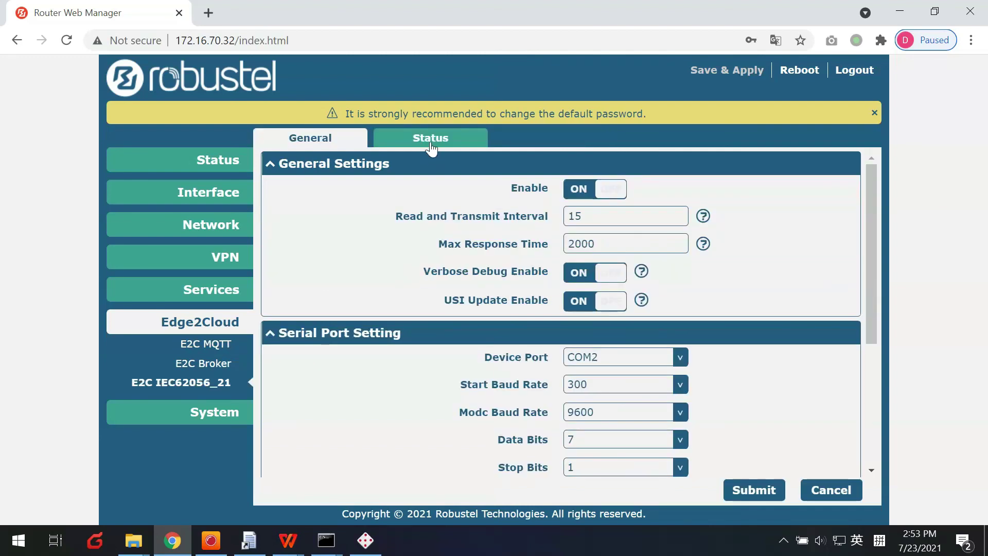
pyautogui.click(429, 147)
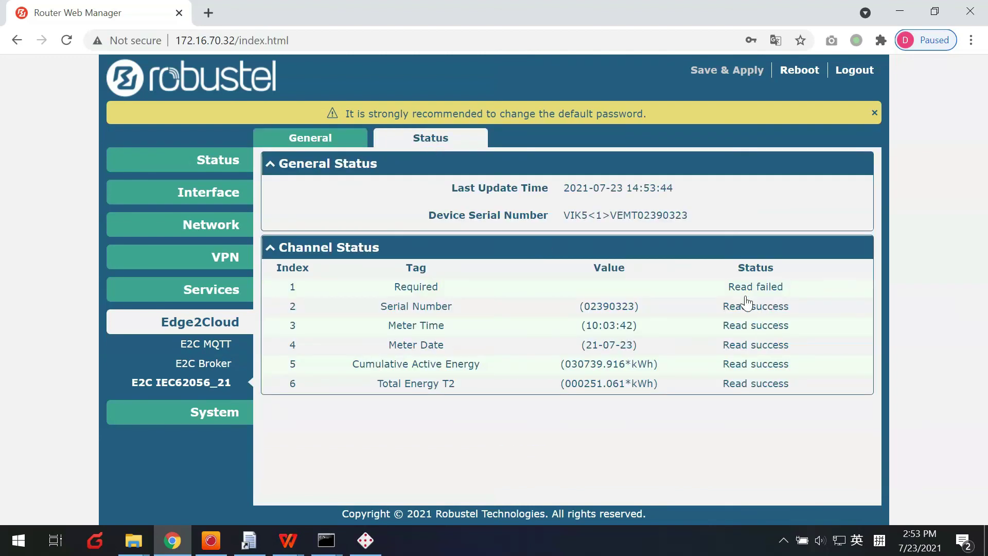
pyautogui.moveTo(717, 304); pyautogui.dragTo(795, 394)
pyautogui.click(670, 419)
pyautogui.click(365, 541)
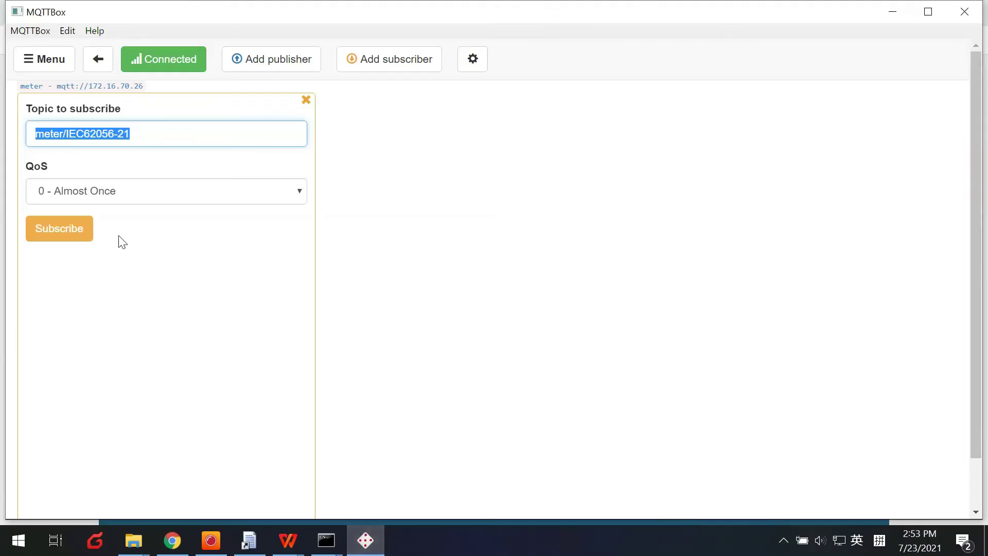
# Subscribe to meter/IEC62056-21 and inspect the received JSON's onlinetag, time and energy values
pyautogui.click(75, 231)
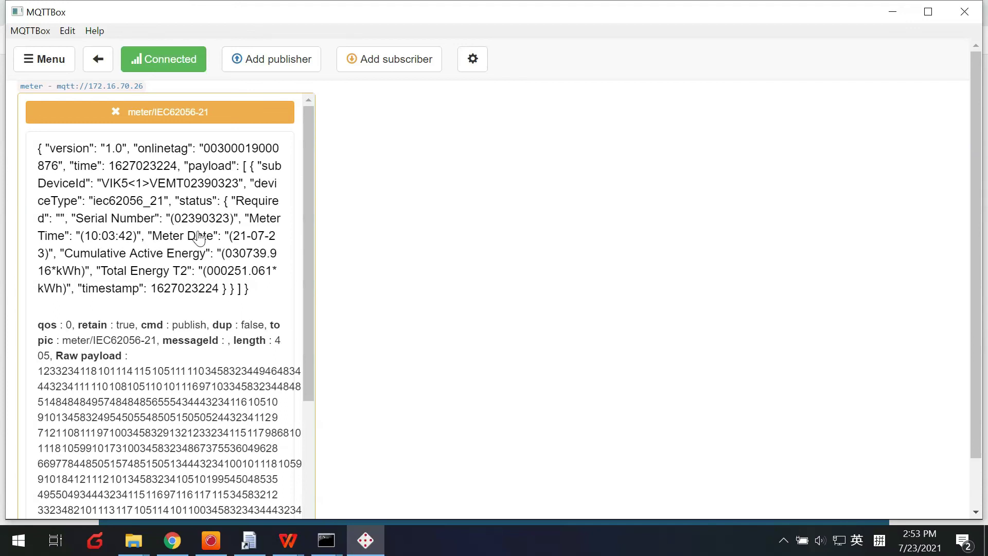
pyautogui.moveTo(38, 148); pyautogui.dragTo(247, 296)
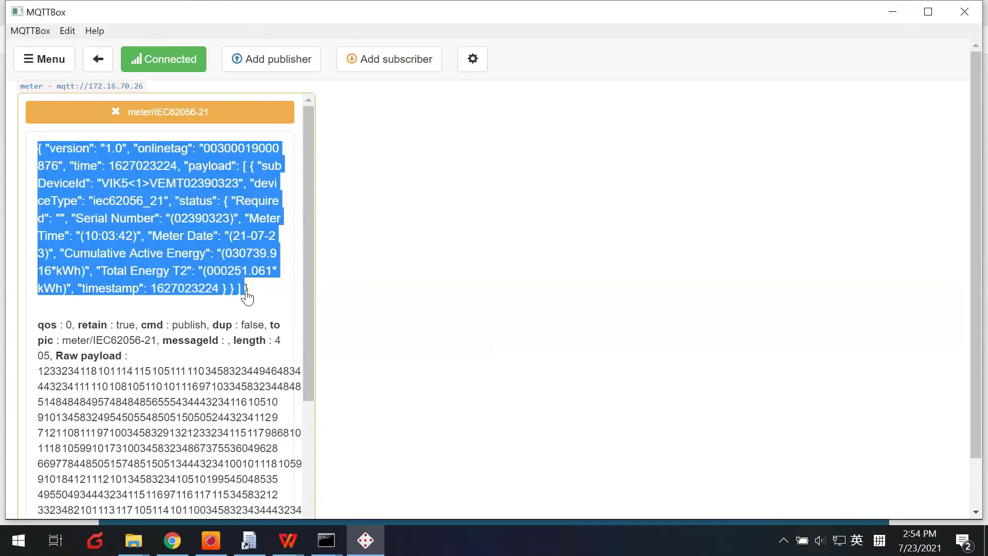
pyautogui.click(206, 292)
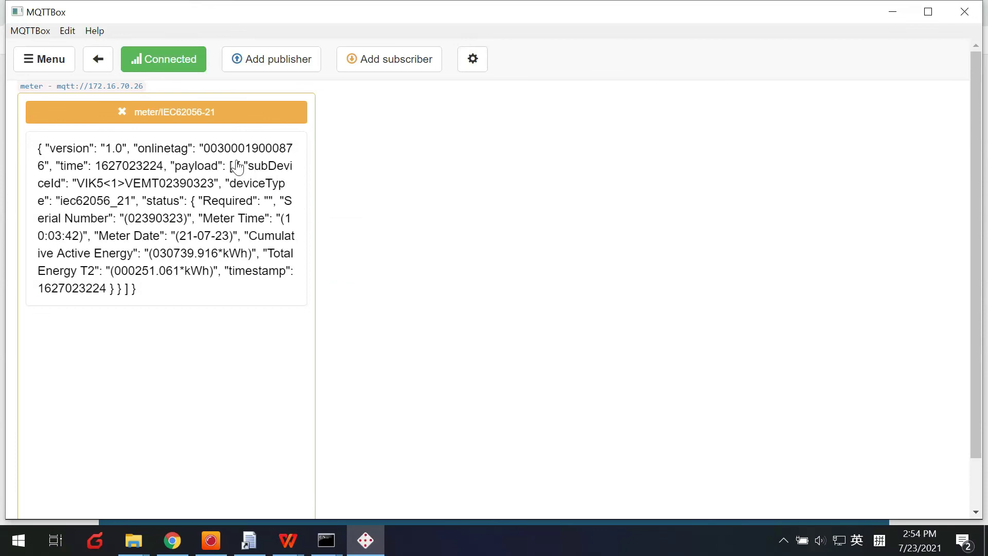
pyautogui.moveTo(204, 154); pyautogui.dragTo(45, 167)
pyautogui.moveTo(106, 168); pyautogui.dragTo(154, 169)
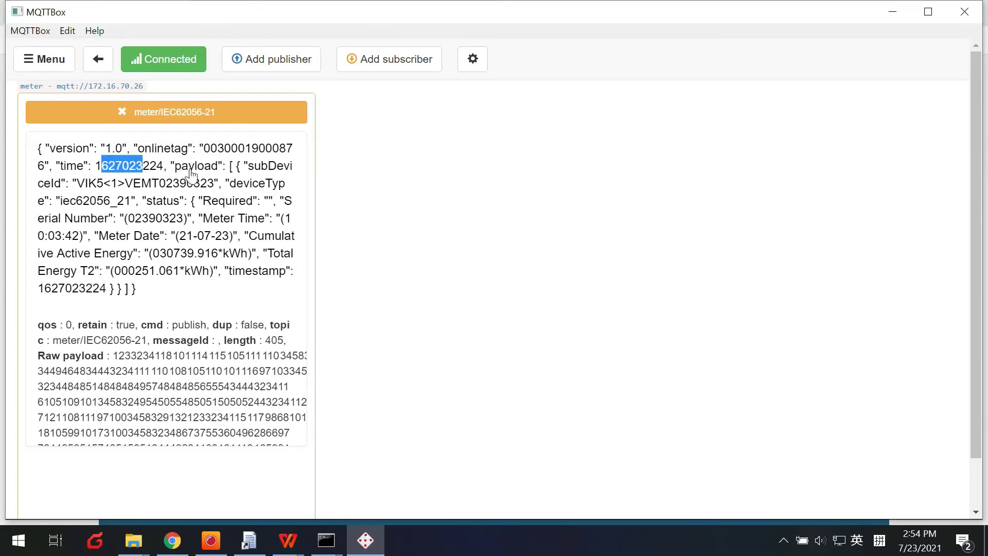
pyautogui.click(135, 190)
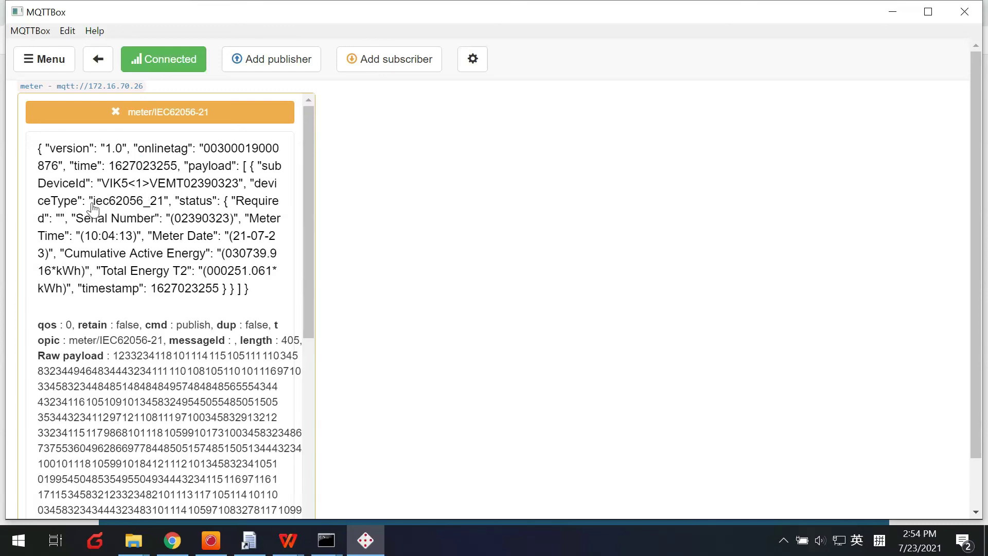